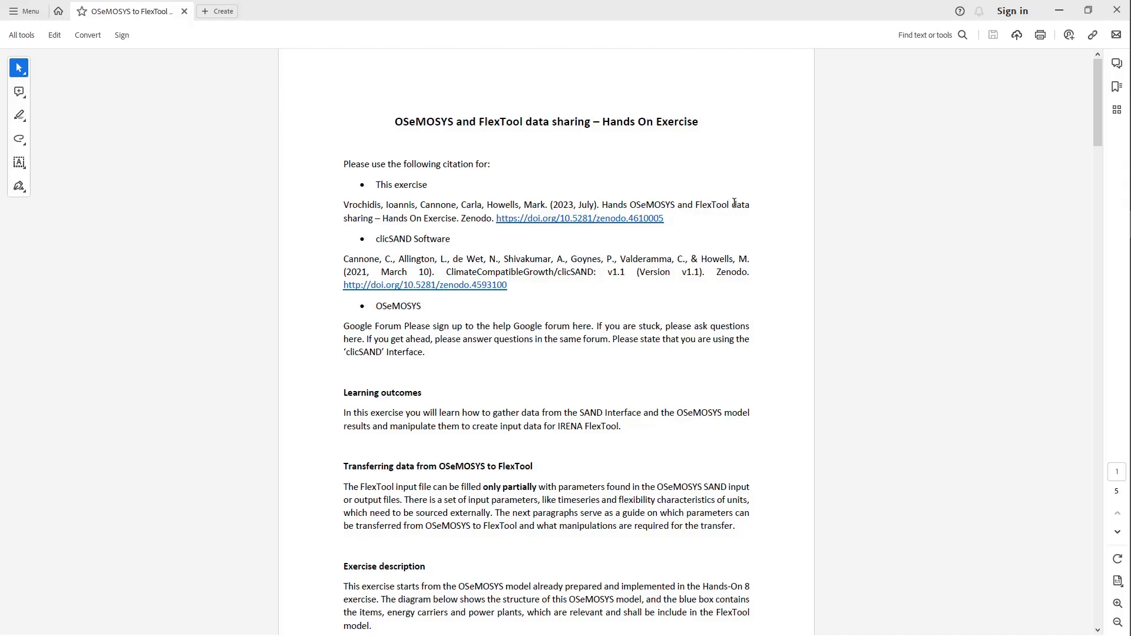
Look over the files in the HO_OSeMOSYS_FlexTool folder and read the exercise PDF's description of the data transfer.
click(1058, 10)
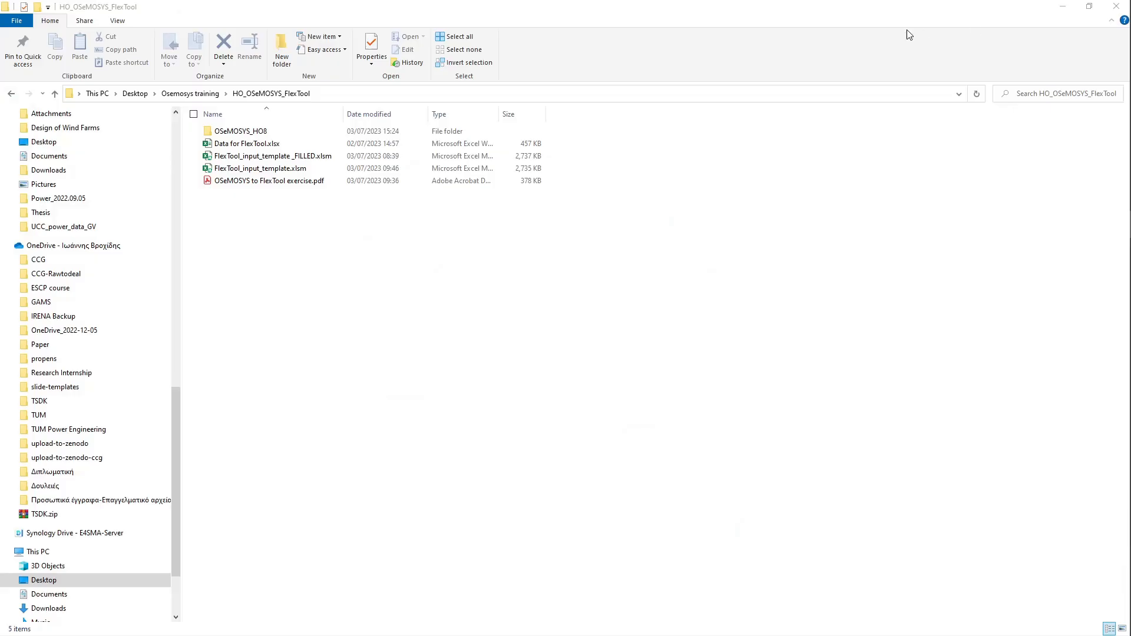
click(273, 160)
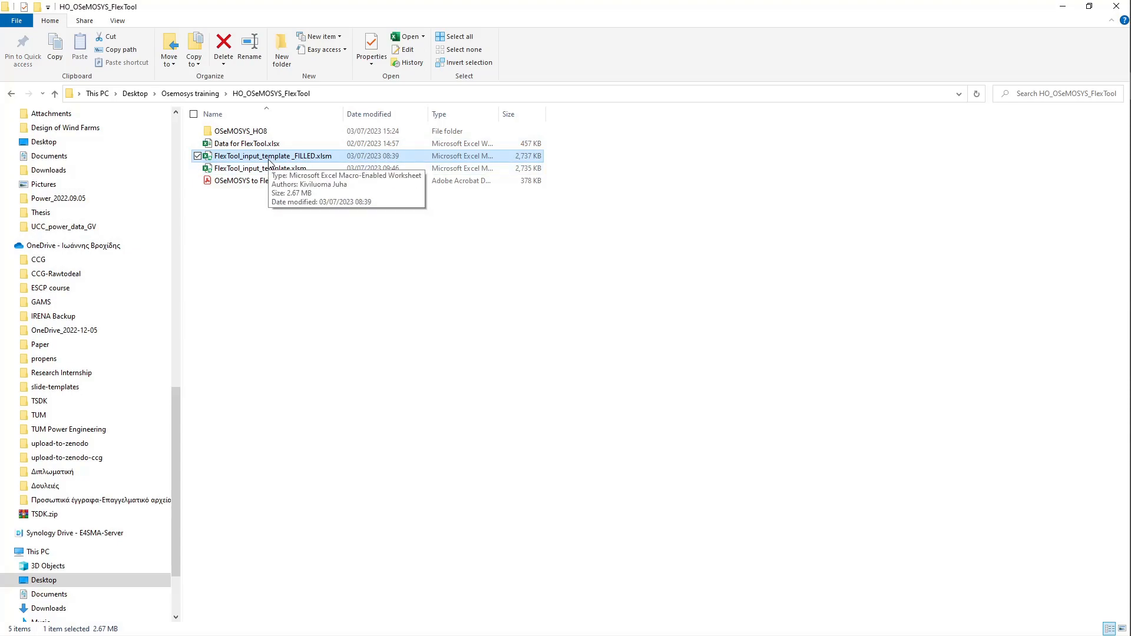
double_click(269, 160)
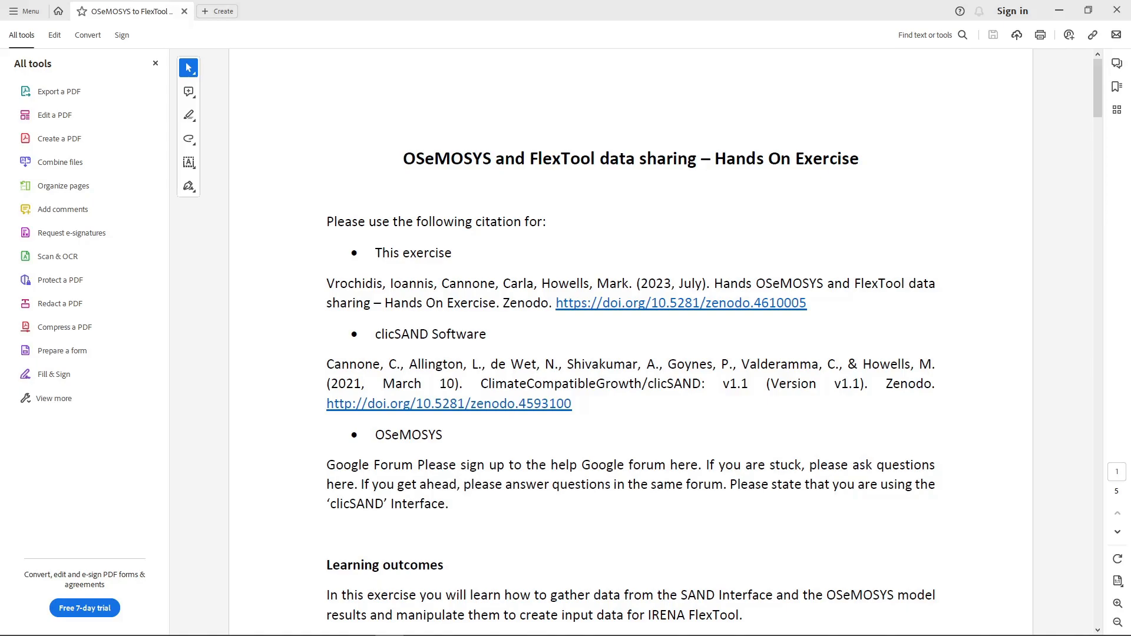
scroll(795, 302, down, 8)
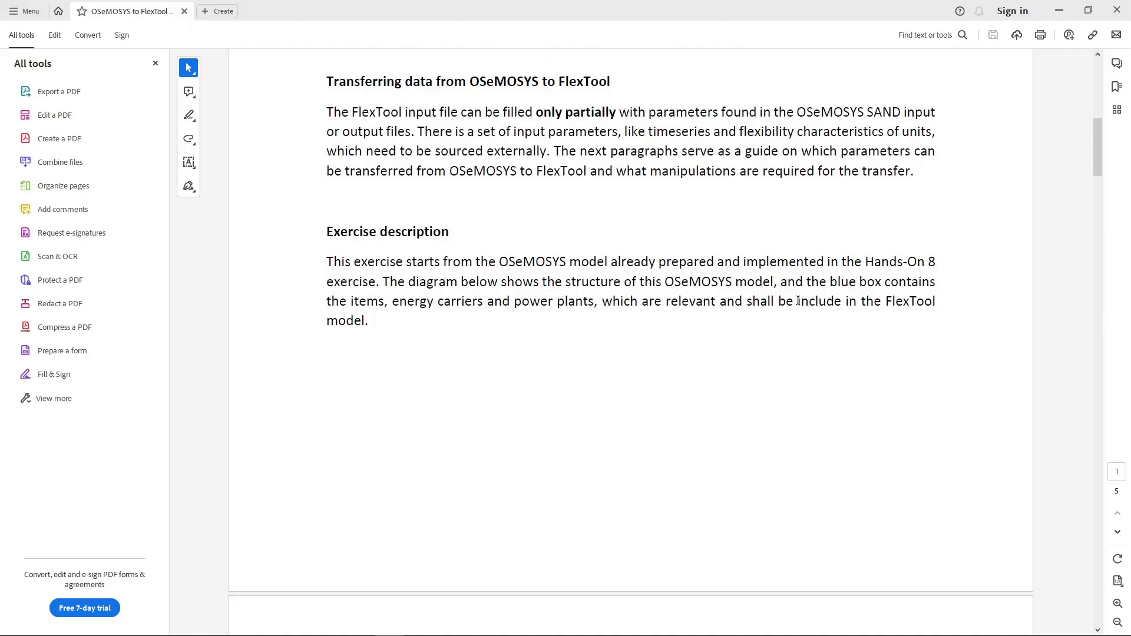
scroll(798, 300, down, 10)
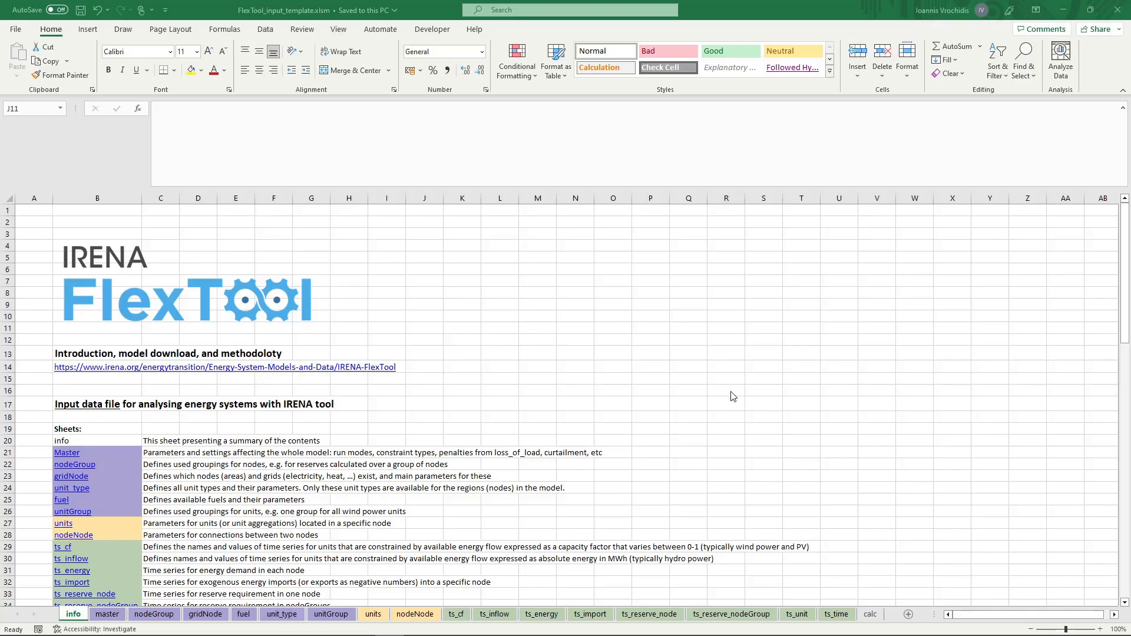
Switch to the FlexTool_input_template workbook and examine the units sheet and the fuel sheet's price and CO2 content cells.
mouse_move(346, 623)
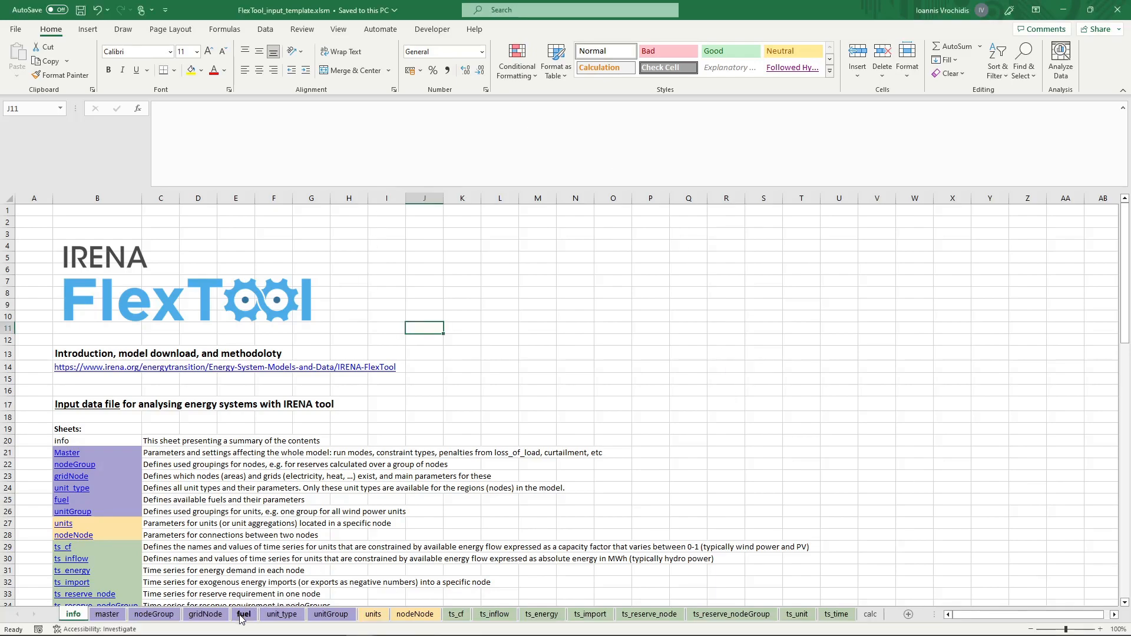
click(243, 613)
click(372, 615)
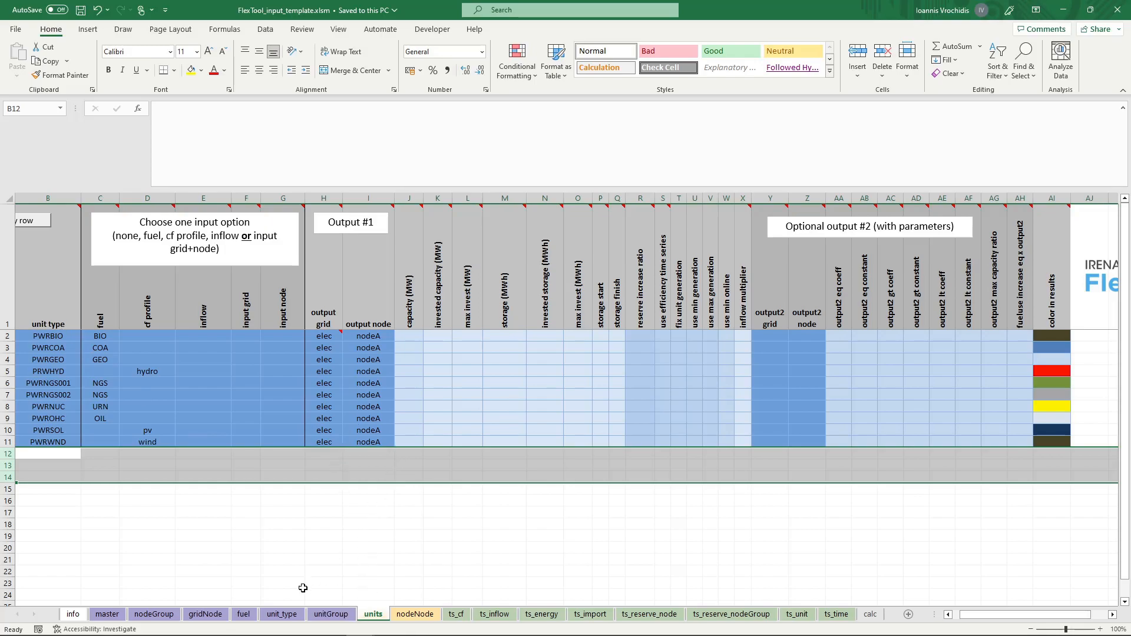
click(240, 614)
text(BIO COA GEO NGS OIL URN)
drag(108, 296, 171, 356)
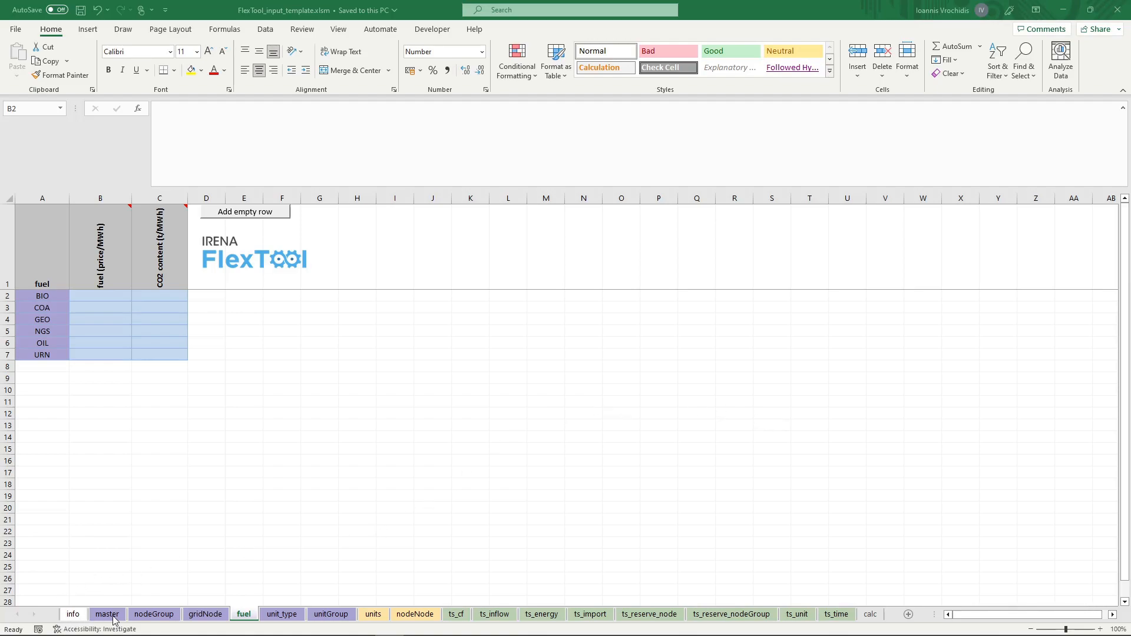
Examine the demand (MWh) and capacity margin (MW) parameters on the gridNode sheet.
click(206, 614)
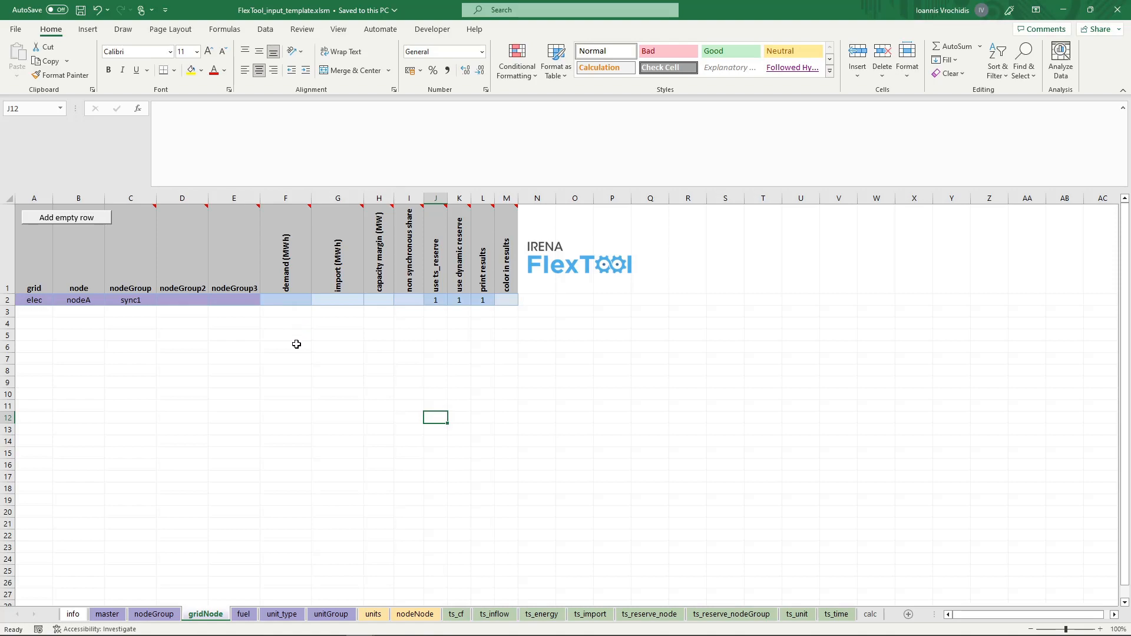
click(290, 284)
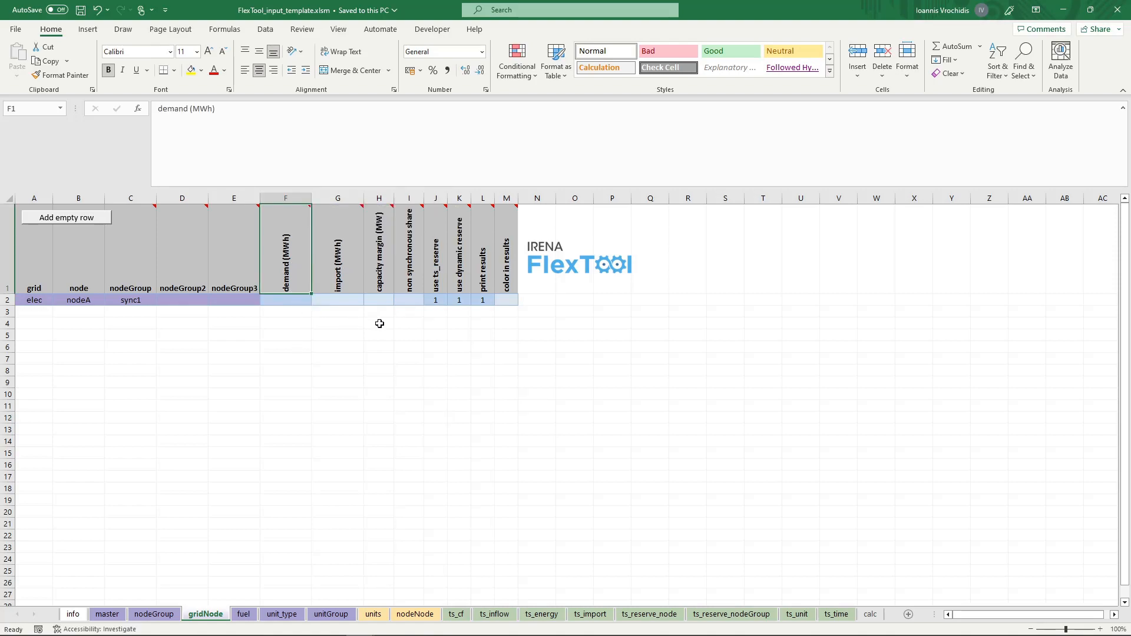
mouse_move(384, 290)
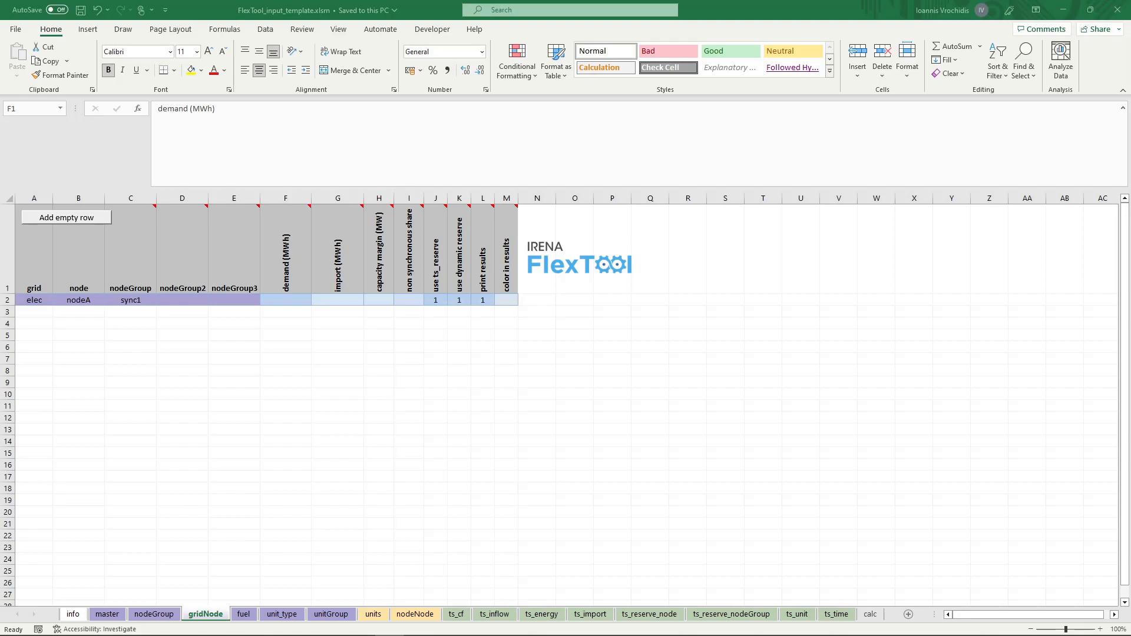
Switch to the SAND_Interface_HO8_macro workbook and filter the Parameter column to show only SpecifiedAnnualDemand.
key(alt+Tab)
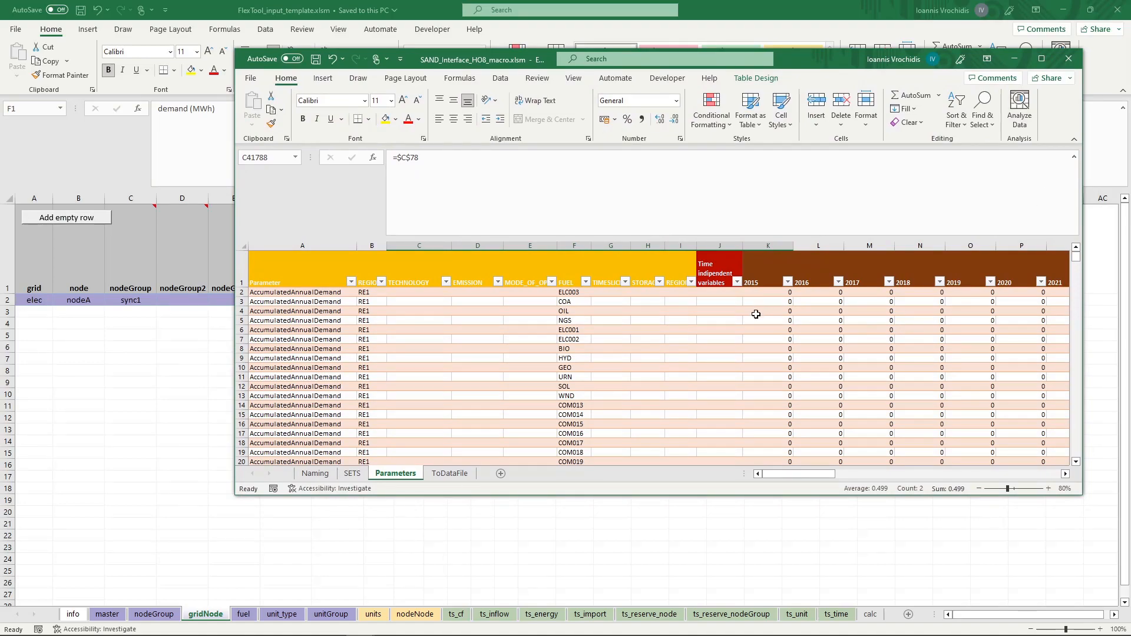
click(351, 282)
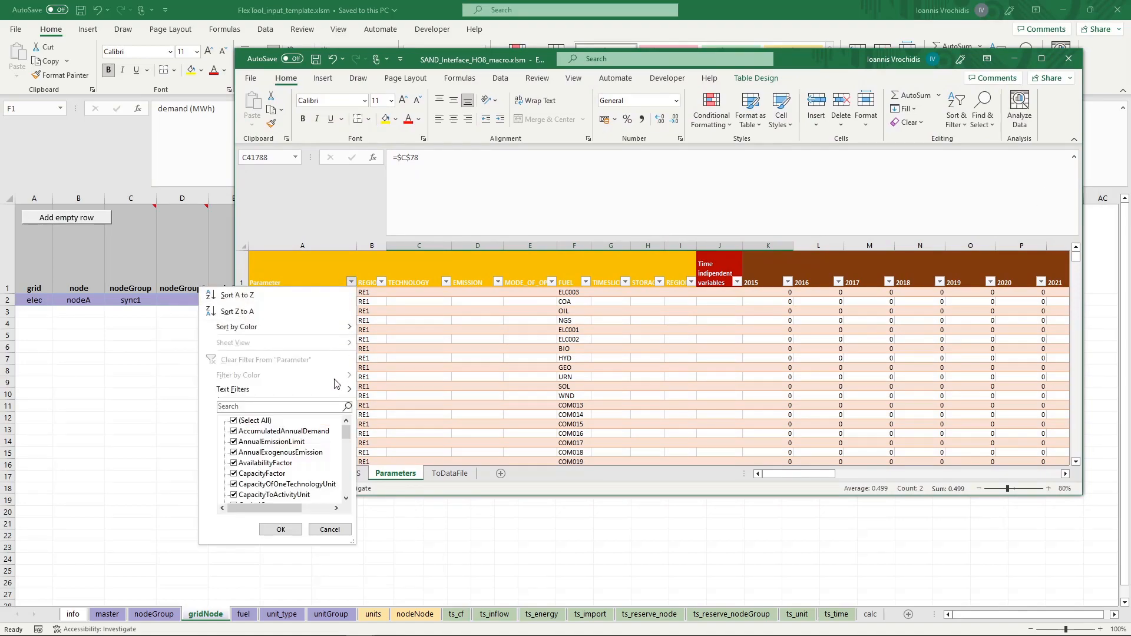
click(257, 421)
drag(345, 433, 345, 472)
click(285, 443)
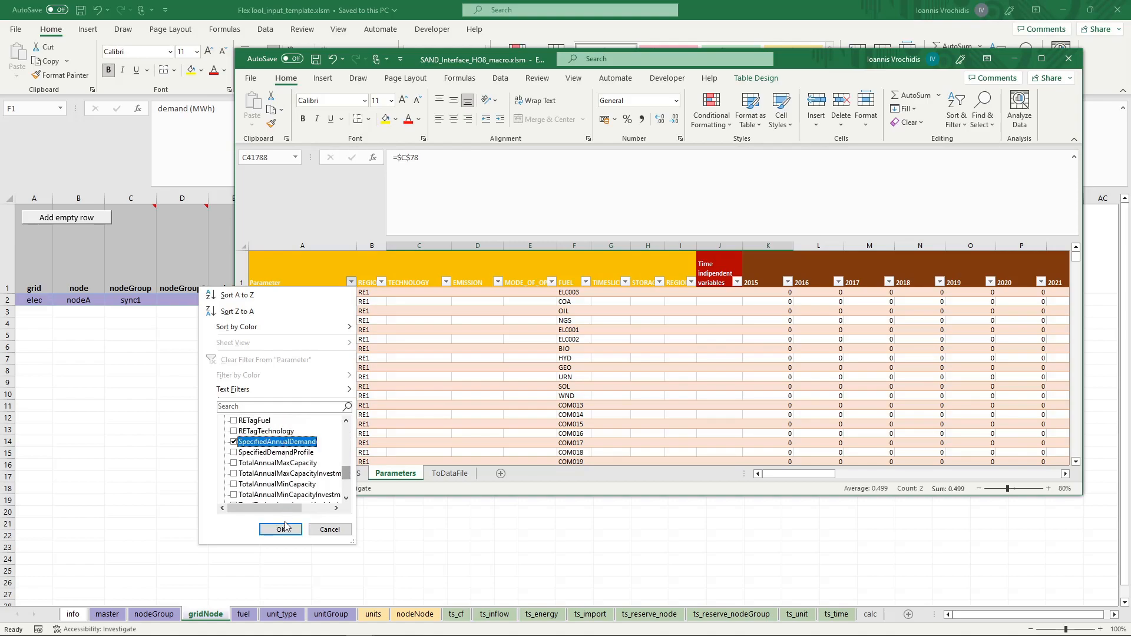
click(283, 529)
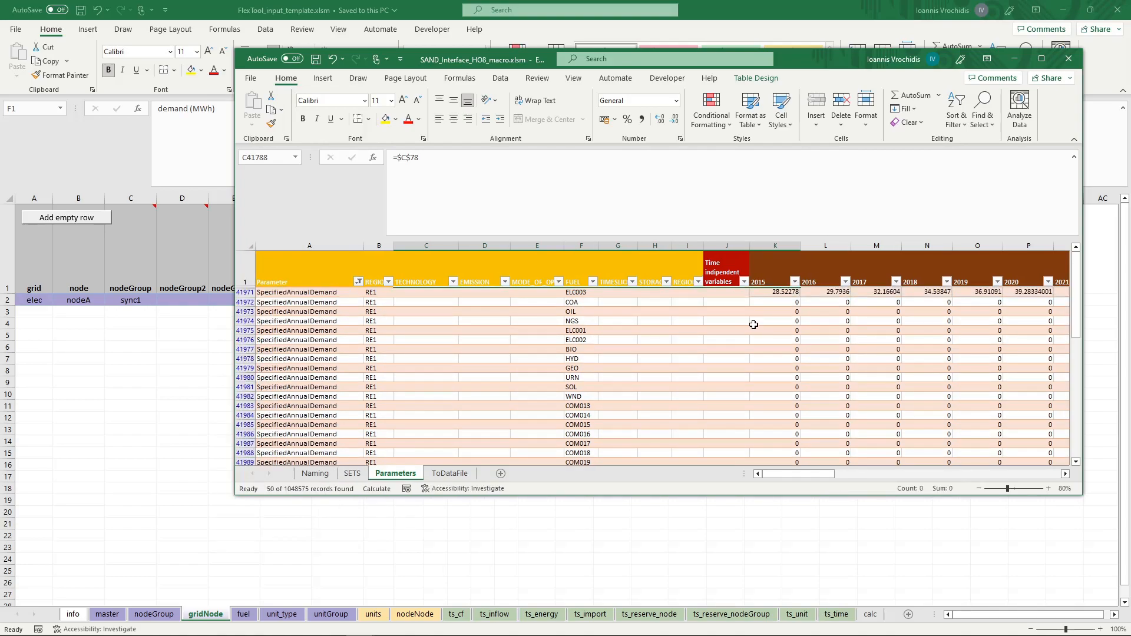
Copy the 2015 SpecifiedAnnualDemand value for ELC003 into the demand (MWh) cell F2 of the template's gridNode sheet.
click(589, 293)
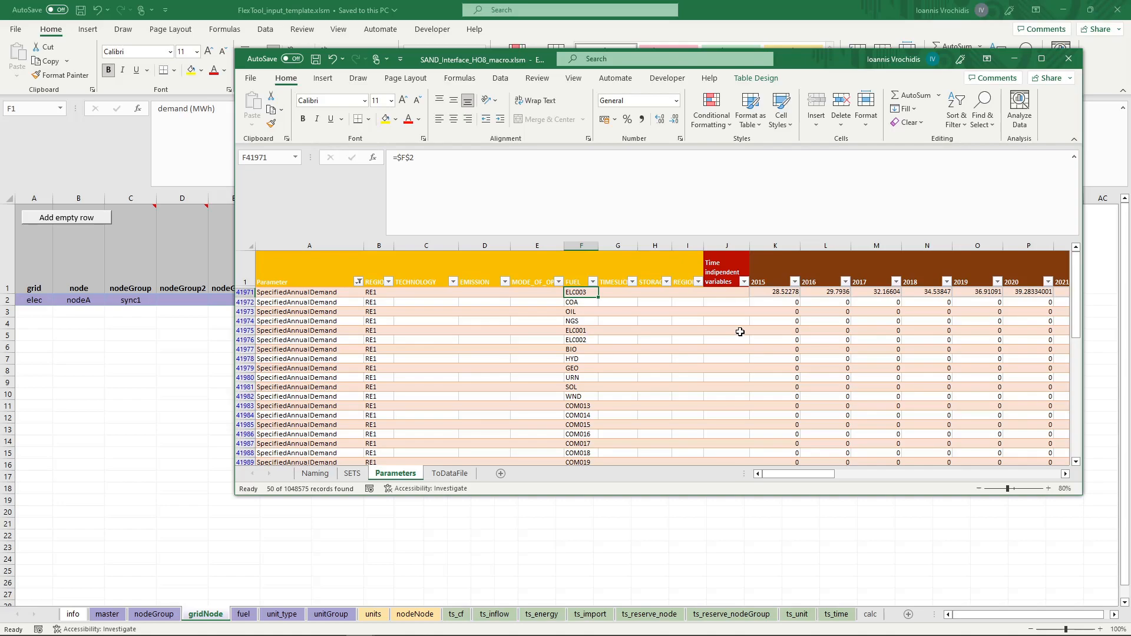
click(759, 291)
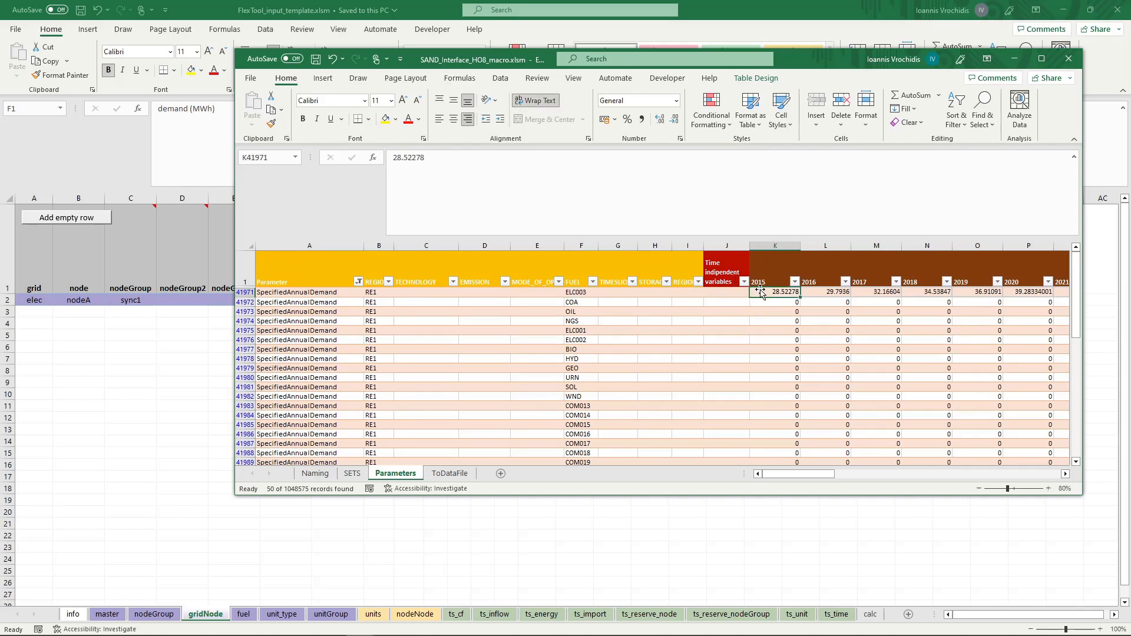
right_click(762, 291)
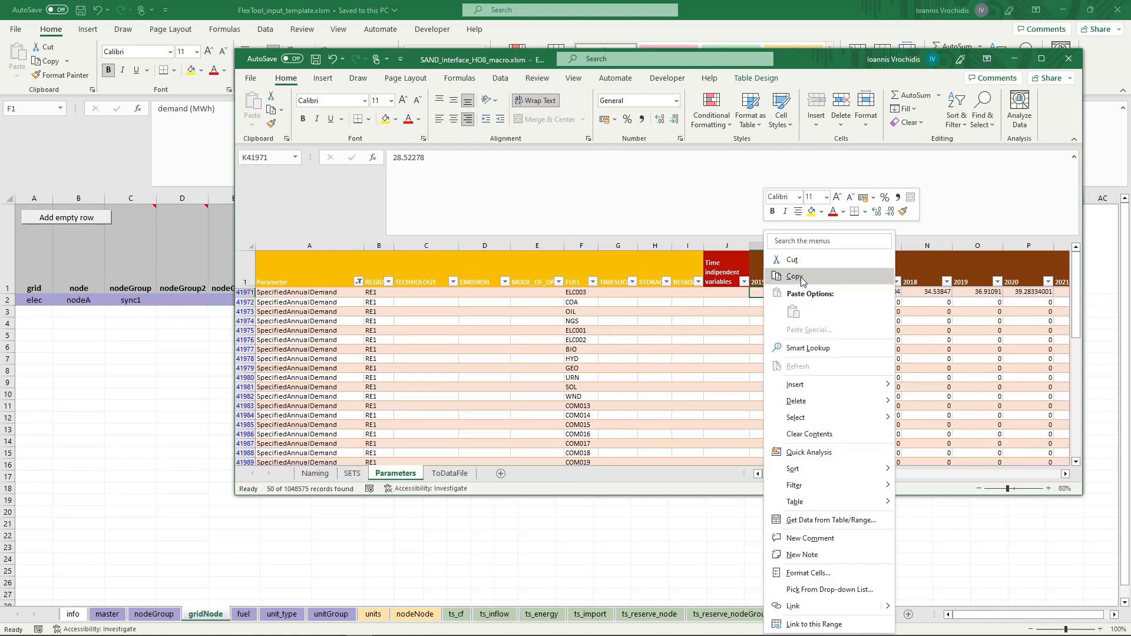
click(772, 278)
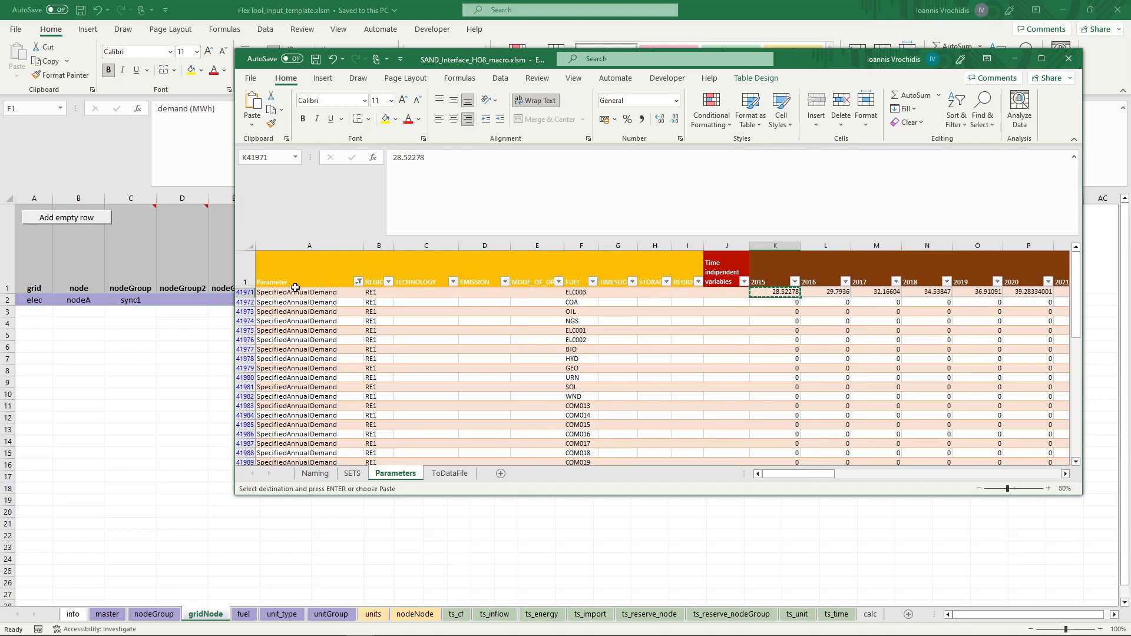
click(88, 321)
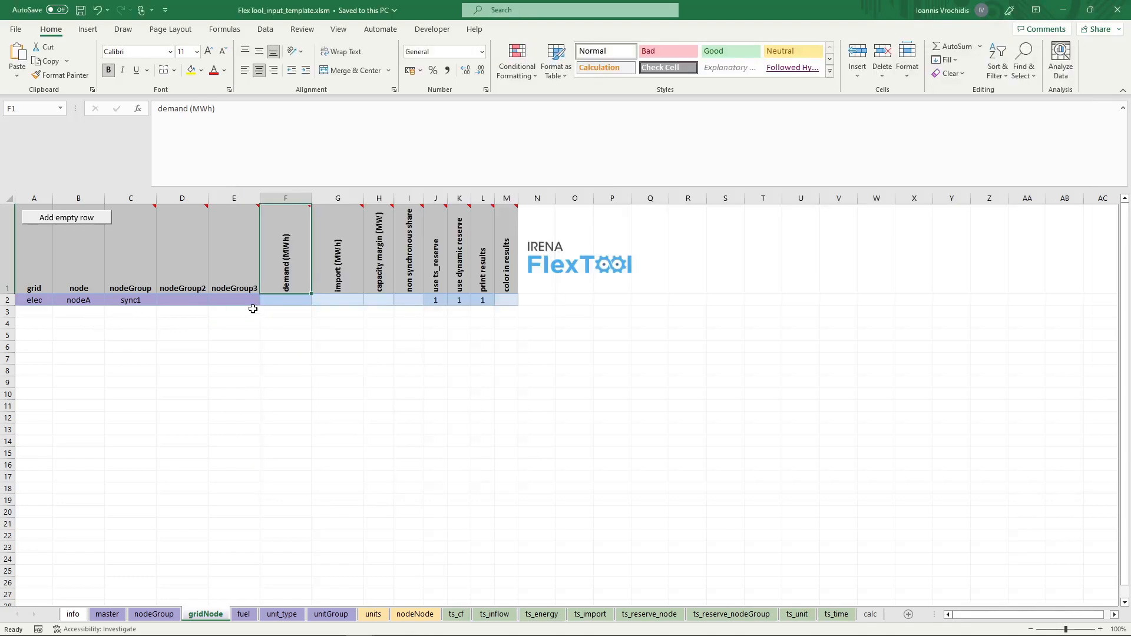
right_click(284, 304)
click(348, 343)
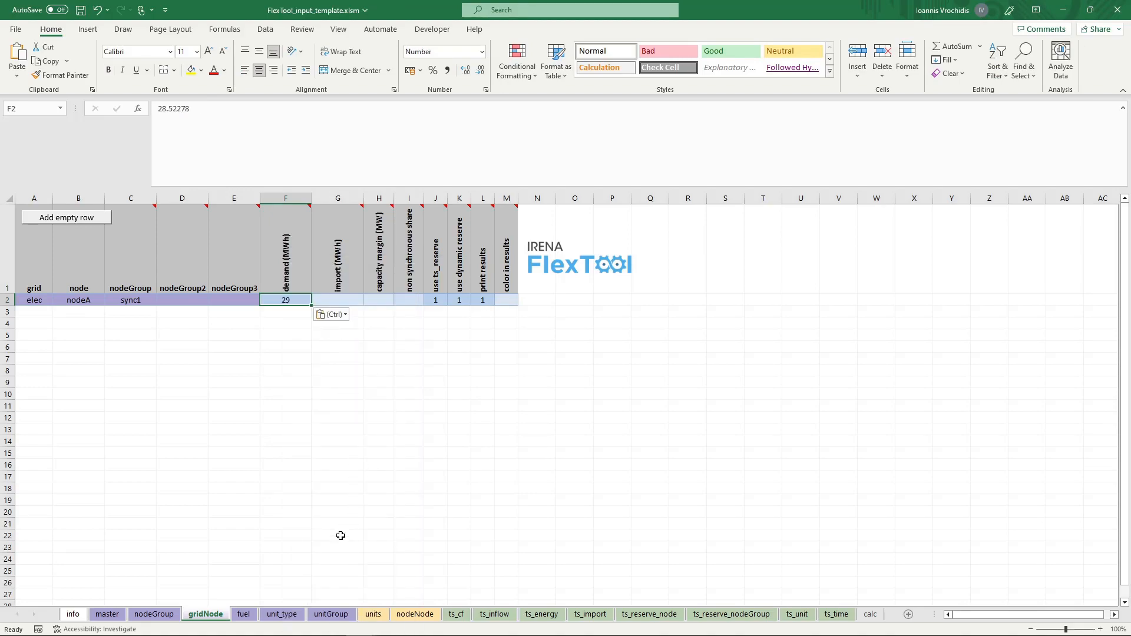
Copy the PJ to MWh conversion factor 277777.78 from the exercise PDF's gridNode table and return to the FlexTool template.
click(419, 624)
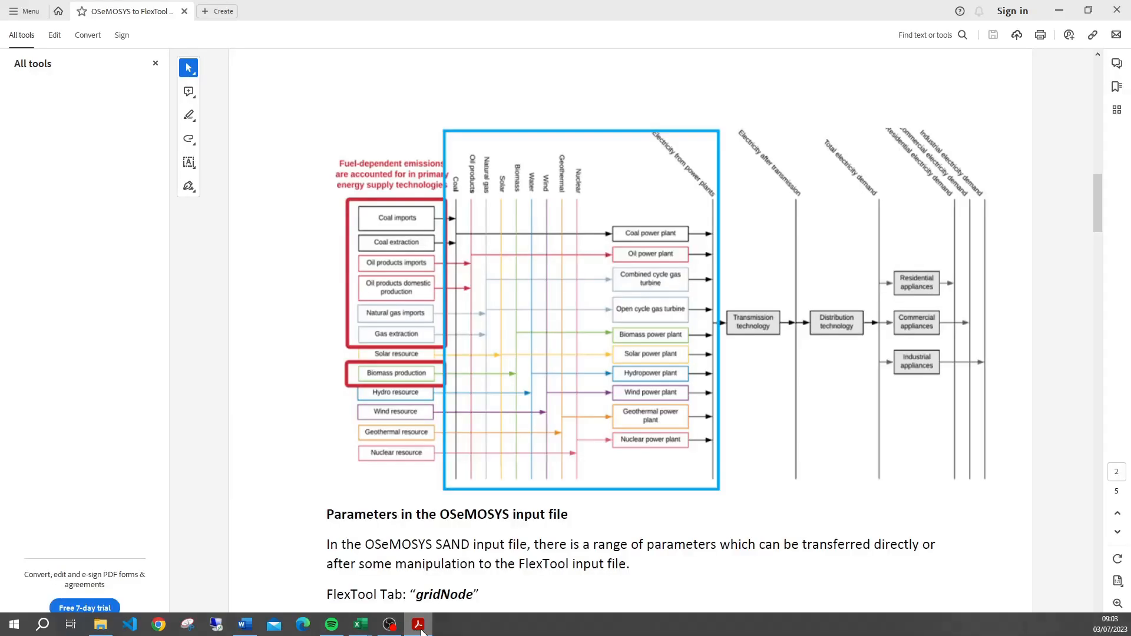
scroll(580, 435, down, 5)
scroll(754, 331, down, 2)
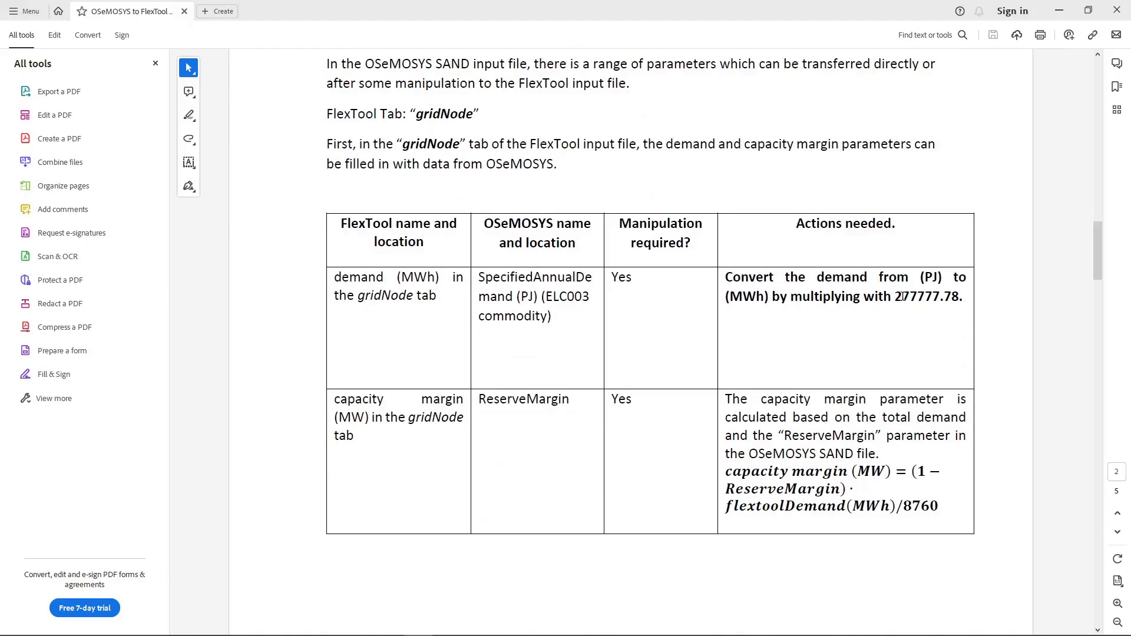
drag(897, 296, 958, 297)
right_click(947, 297)
click(965, 308)
click(1058, 10)
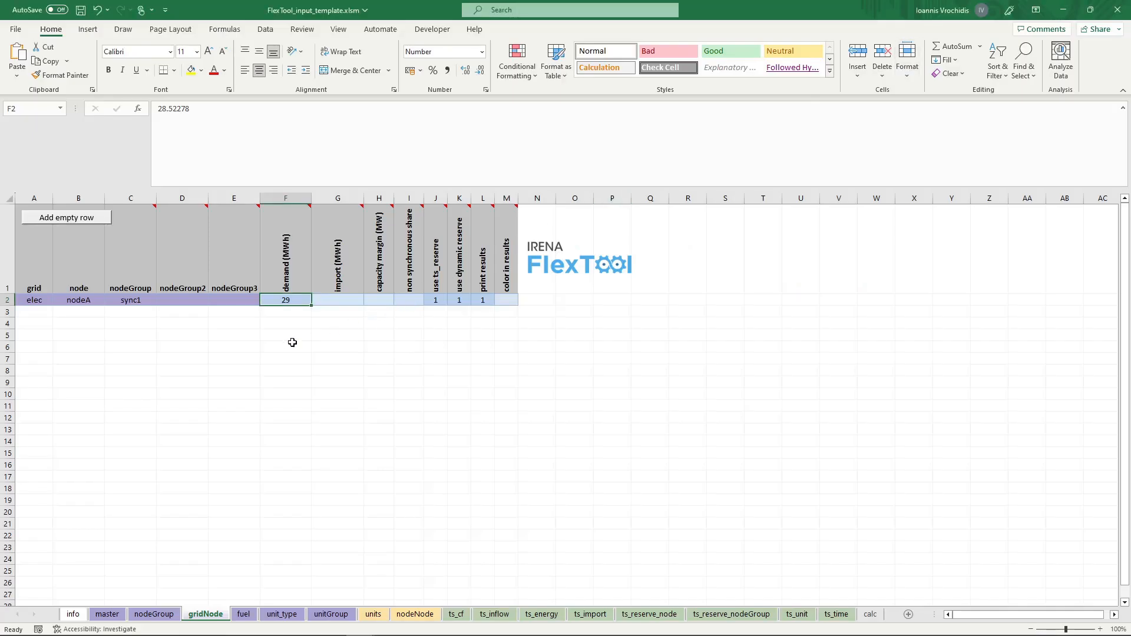
Convert the demand in cell F2 to MWh with the formula =28.52278*277777.78.
click(158, 112)
text(=)
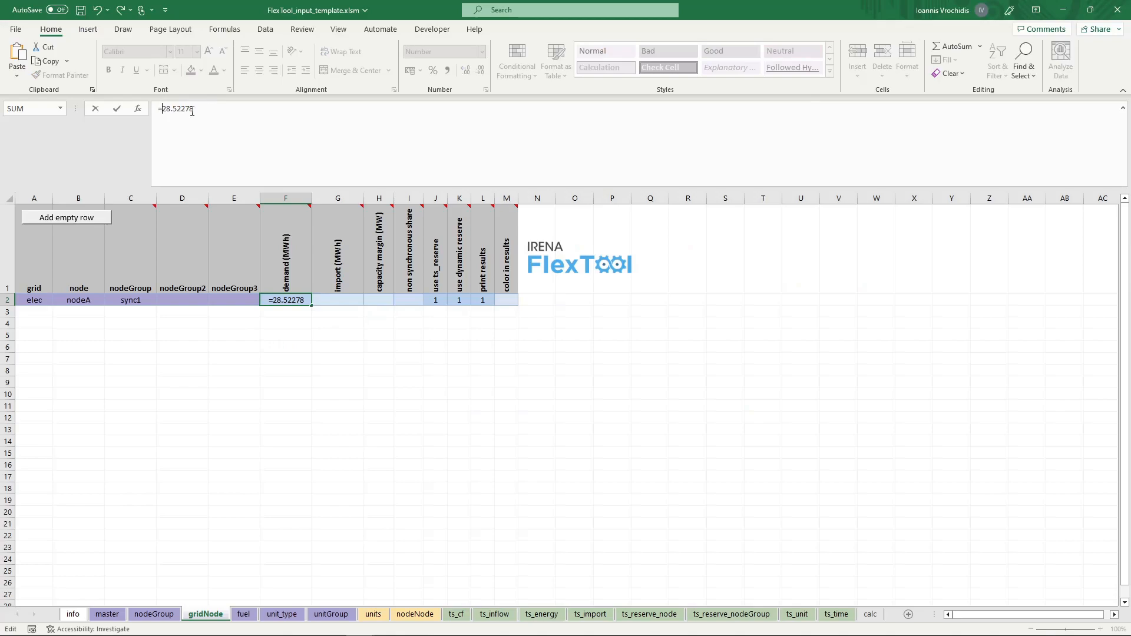
double_click(200, 111)
click(200, 110)
text(*)
key(ctrl+v)
key(Return)
click(282, 302)
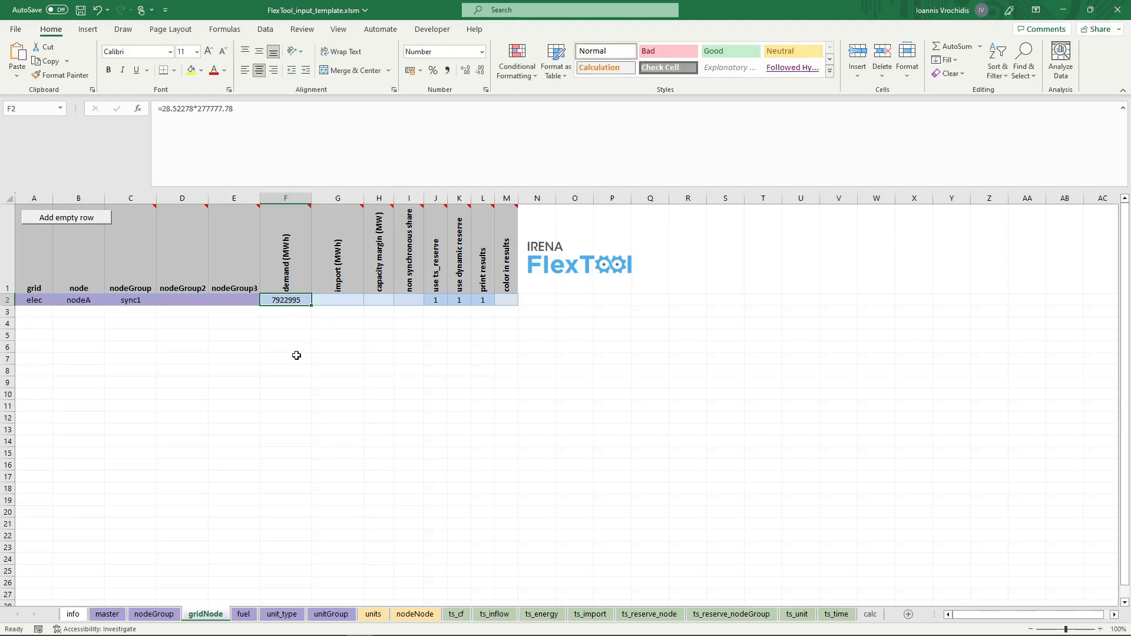
Place the template workbook beside the exercise PDF and examine the capacity margin (MW) formula.
key(super+Left)
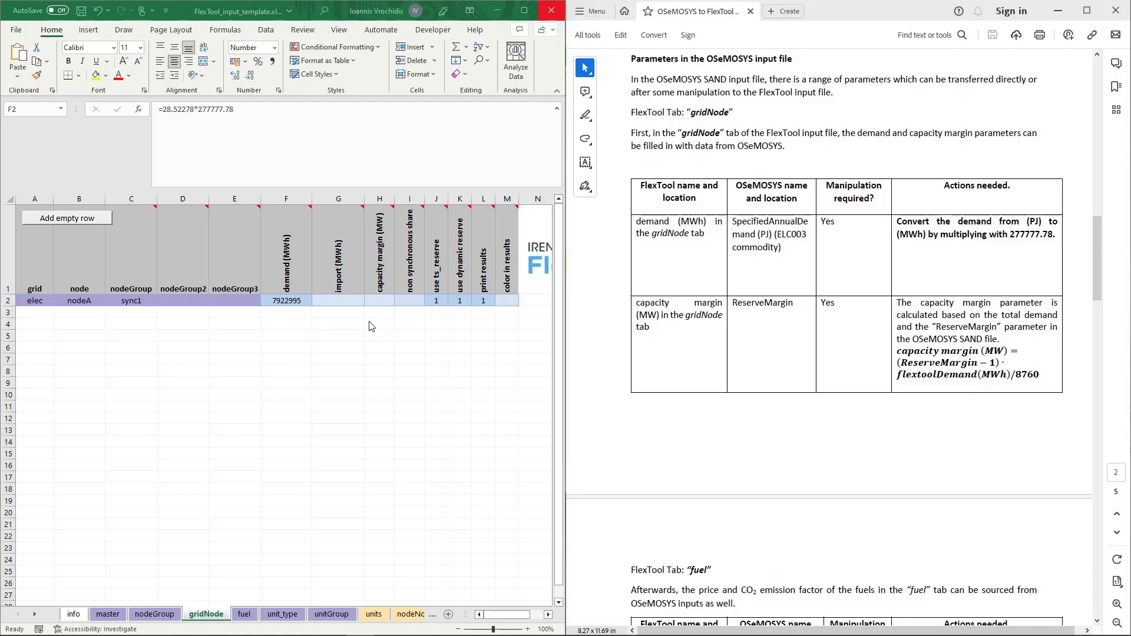
drag(1040, 377, 886, 359)
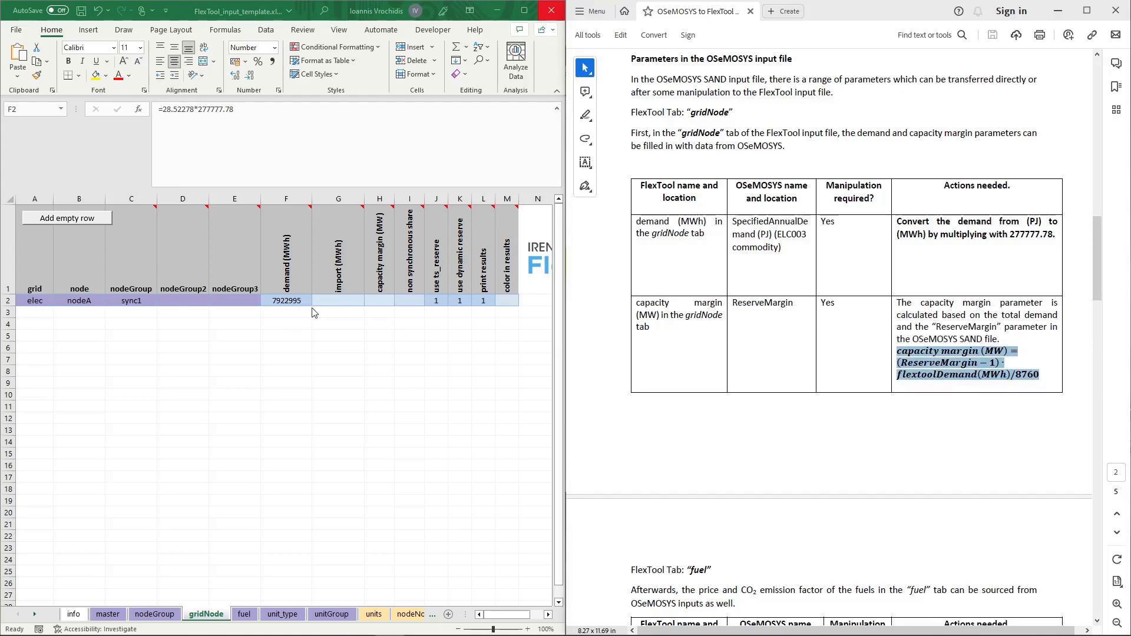
click(287, 301)
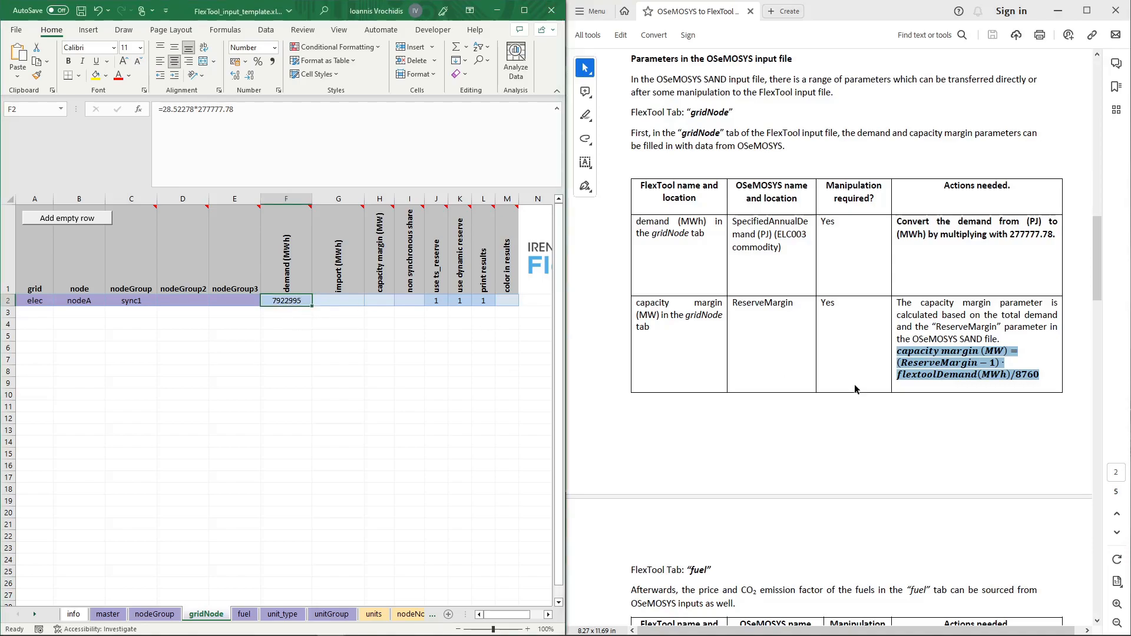
click(932, 364)
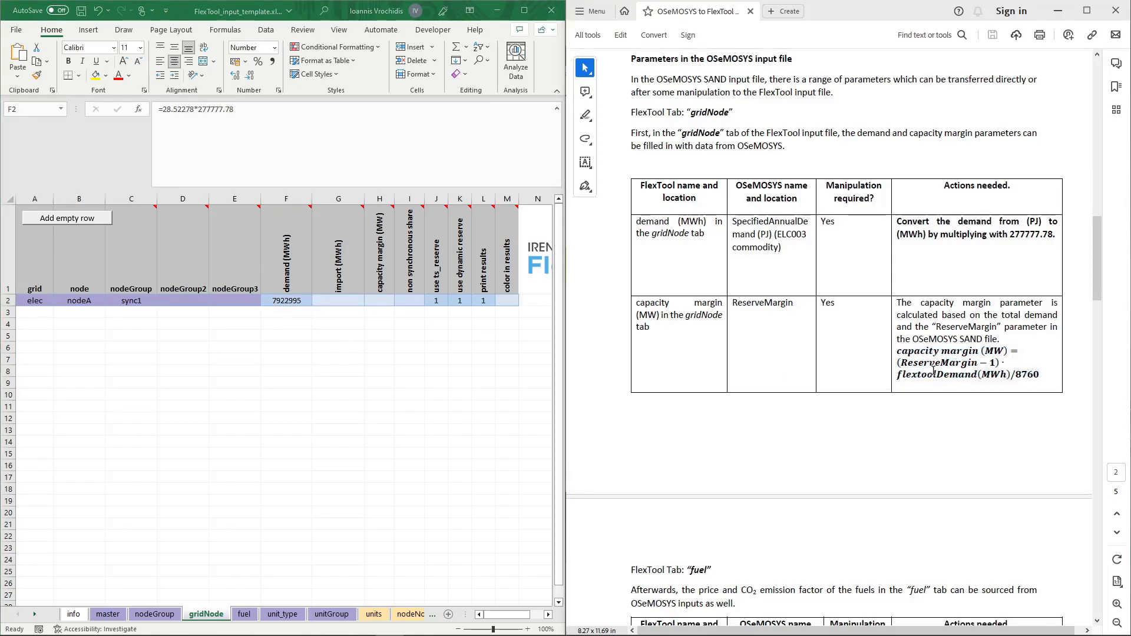
Check the 2015 ReserveMargin value in the SAND interface workbook and the 8760 divisor in the PDF's capacity margin formula.
click(331, 629)
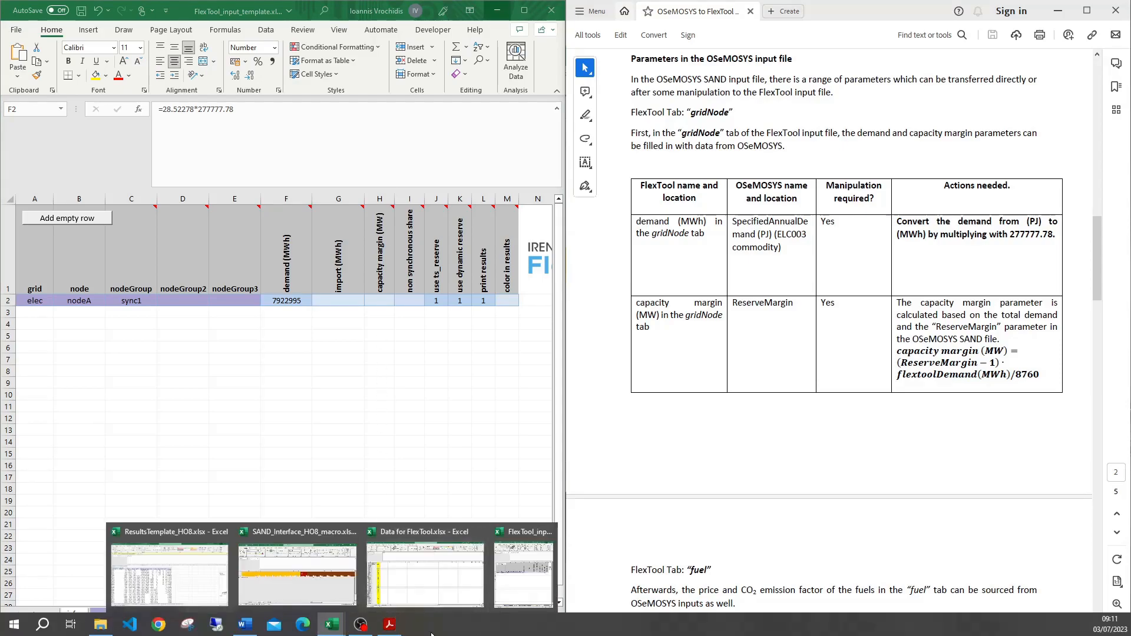
click(301, 574)
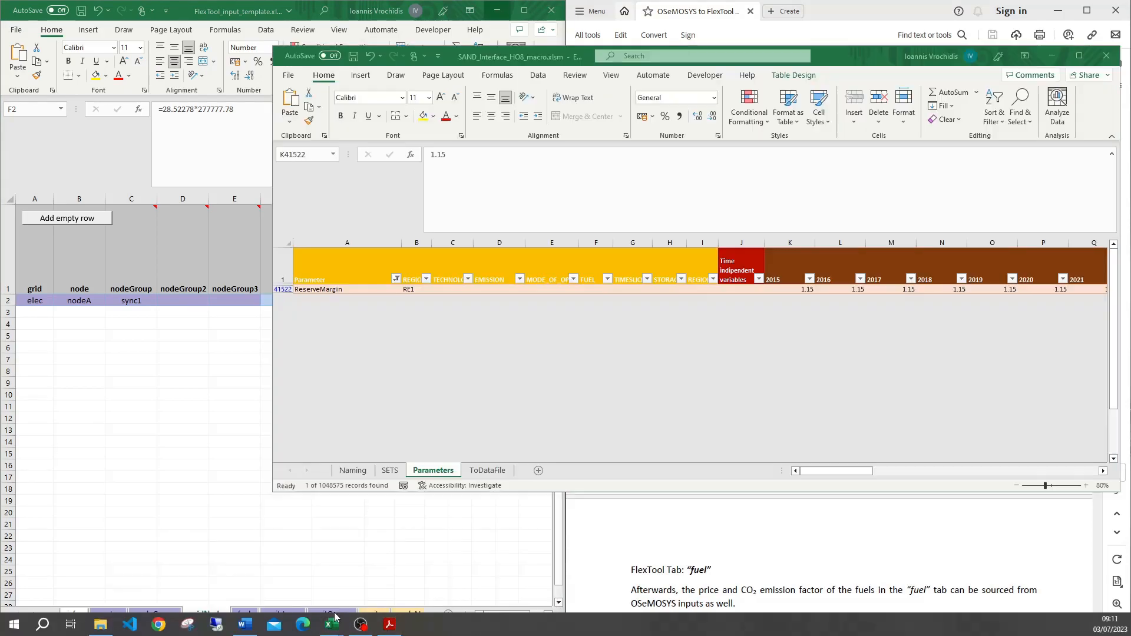
click(318, 289)
click(781, 291)
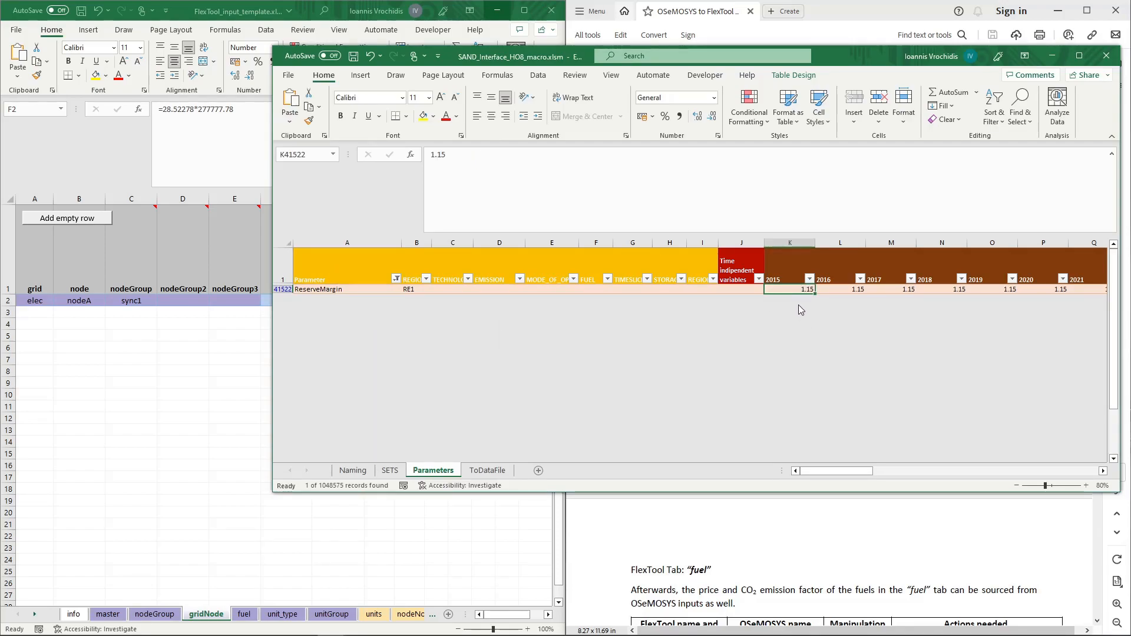
click(818, 595)
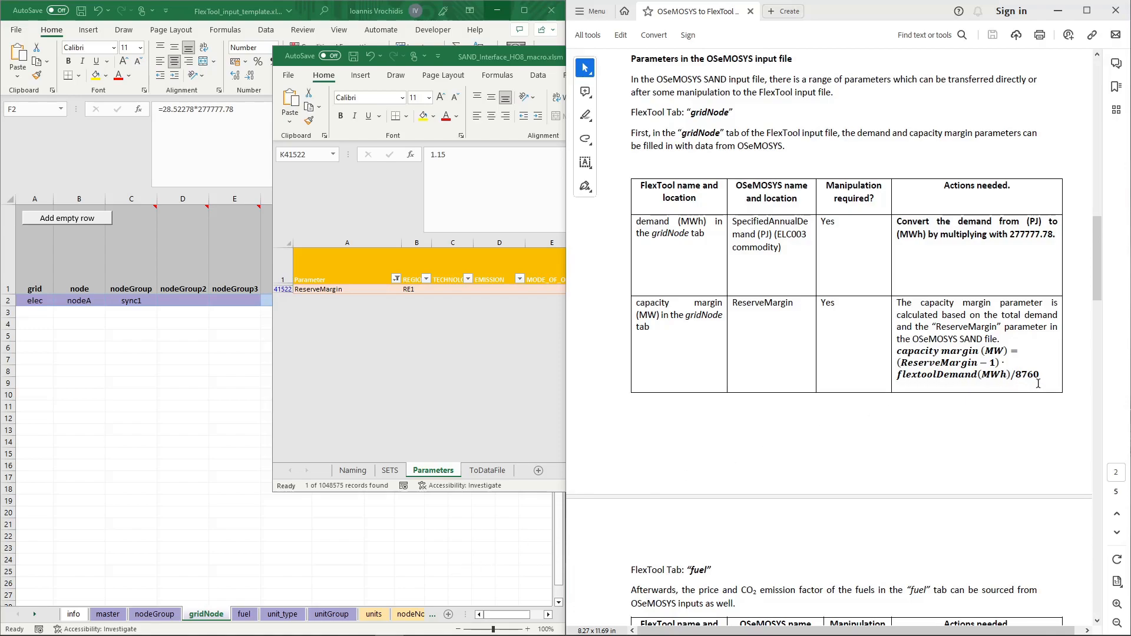
drag(1045, 374, 1017, 376)
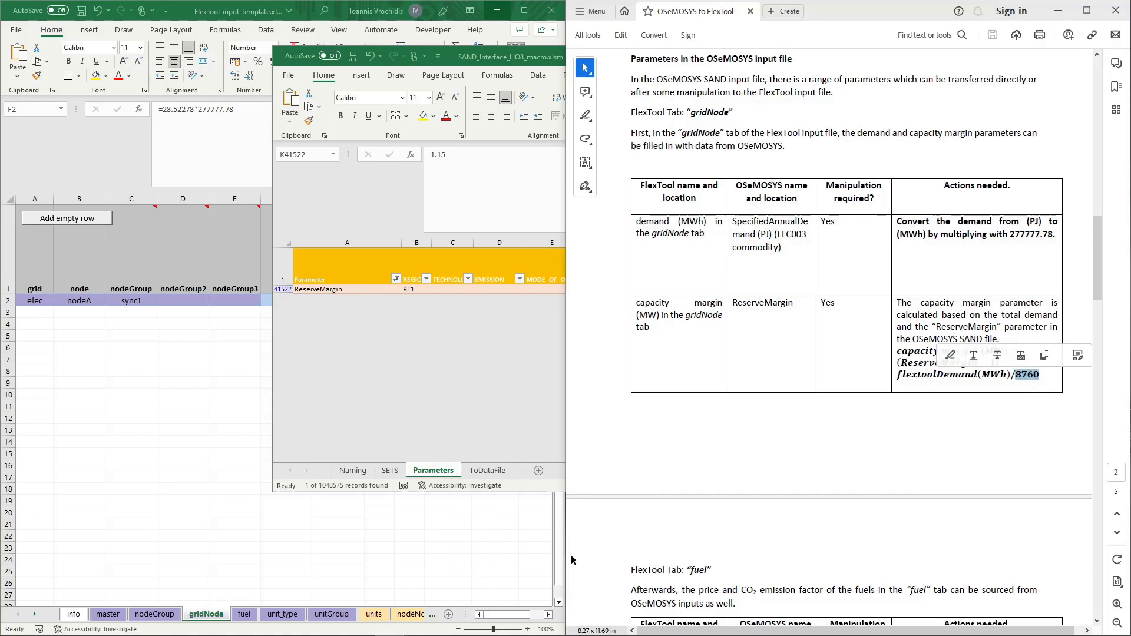
Calculate the capacity margin in cell H2 of the template's gridNode sheet with the formula =.15*F2/8760.
click(501, 541)
click(384, 301)
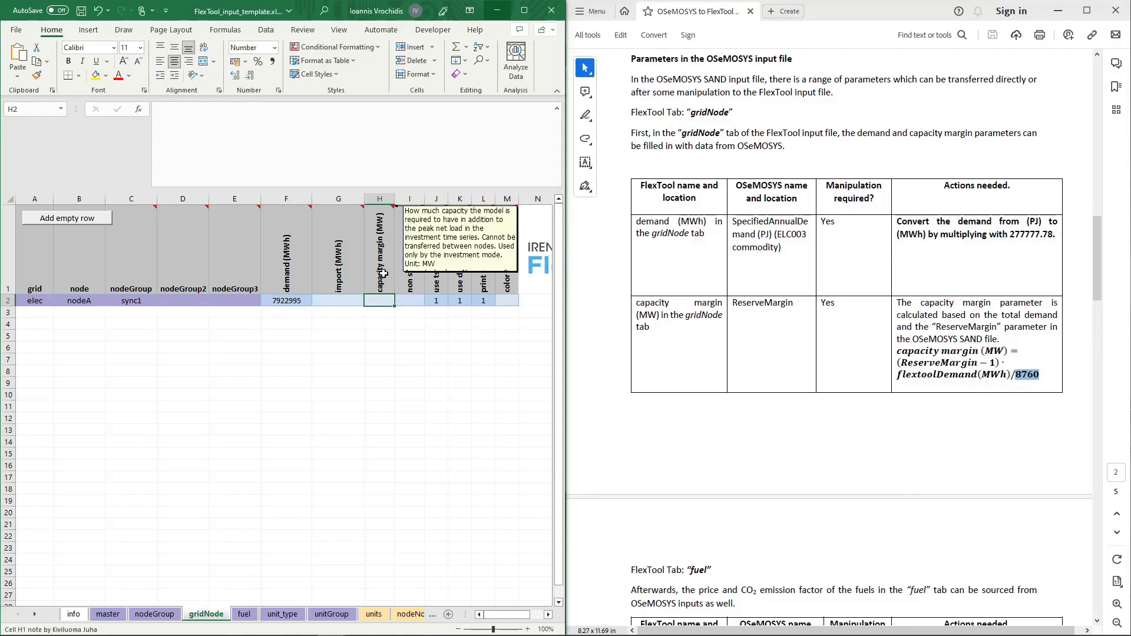
text(=.15*)
key(Left)
key(Left)
text(/8760)
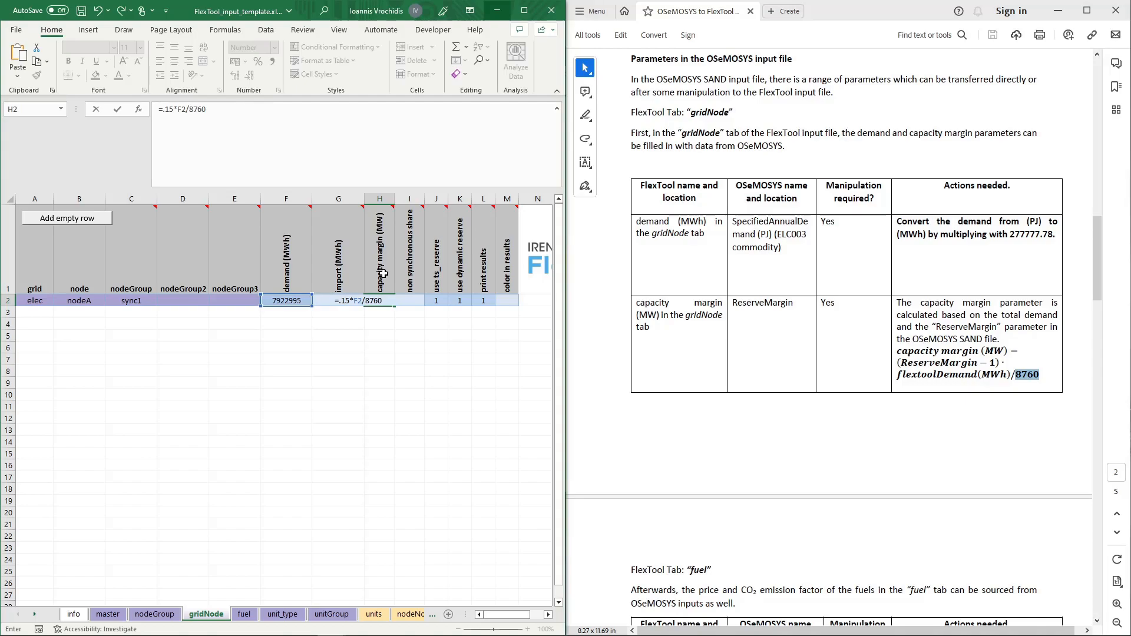
key(Return)
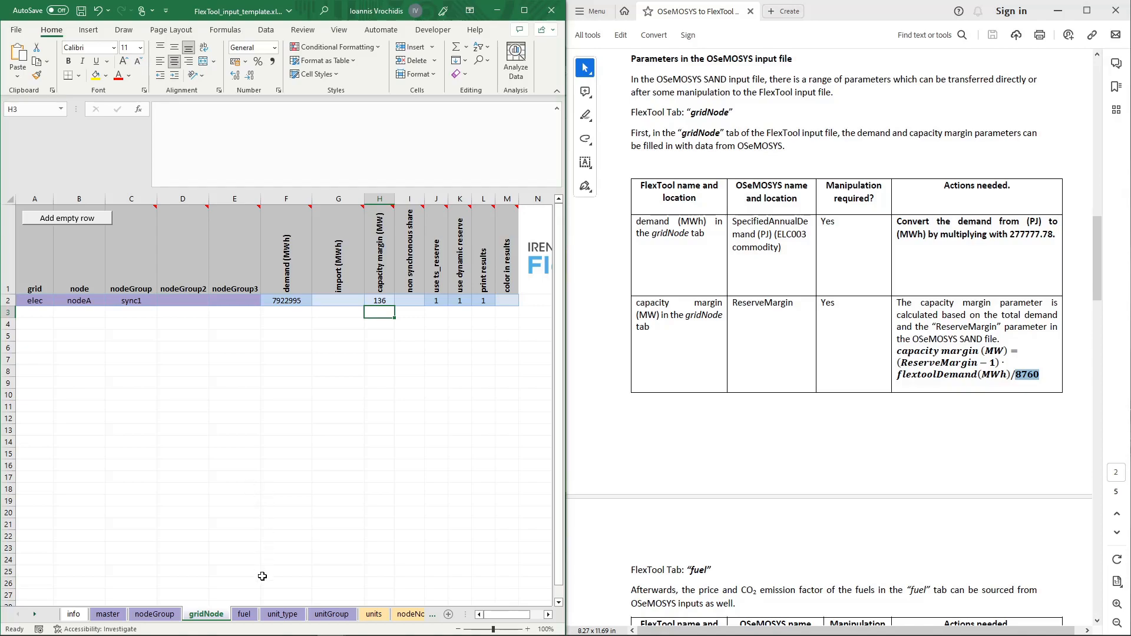
Examine the fuel price and CO2 content columns of the template's fuel sheet and the matching fuel table in the exercise PDF.
click(246, 613)
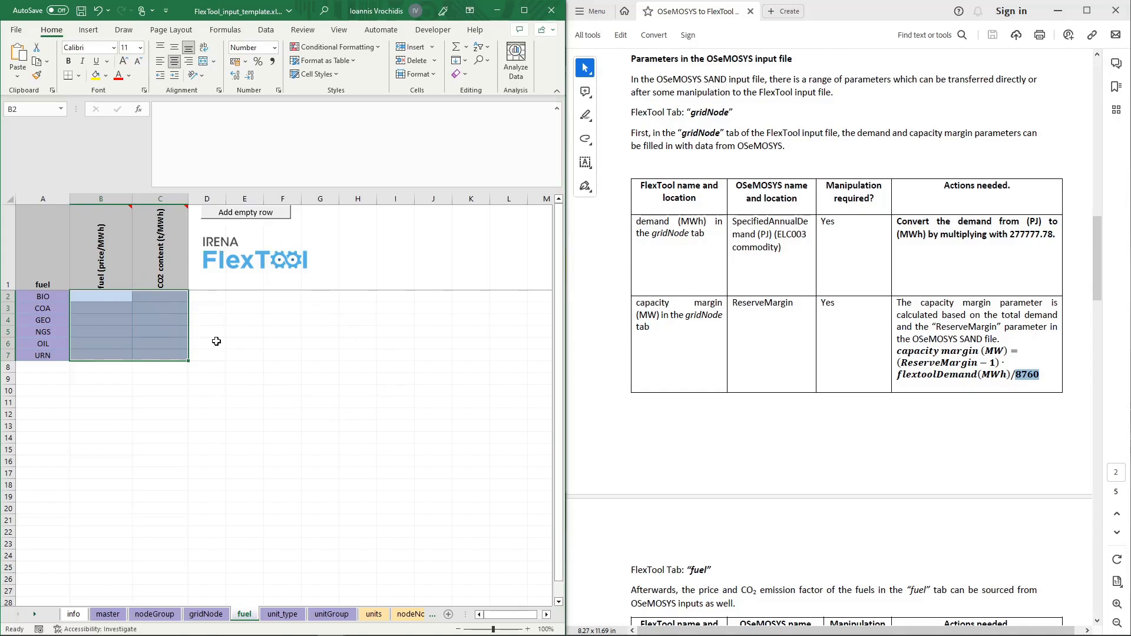
click(319, 383)
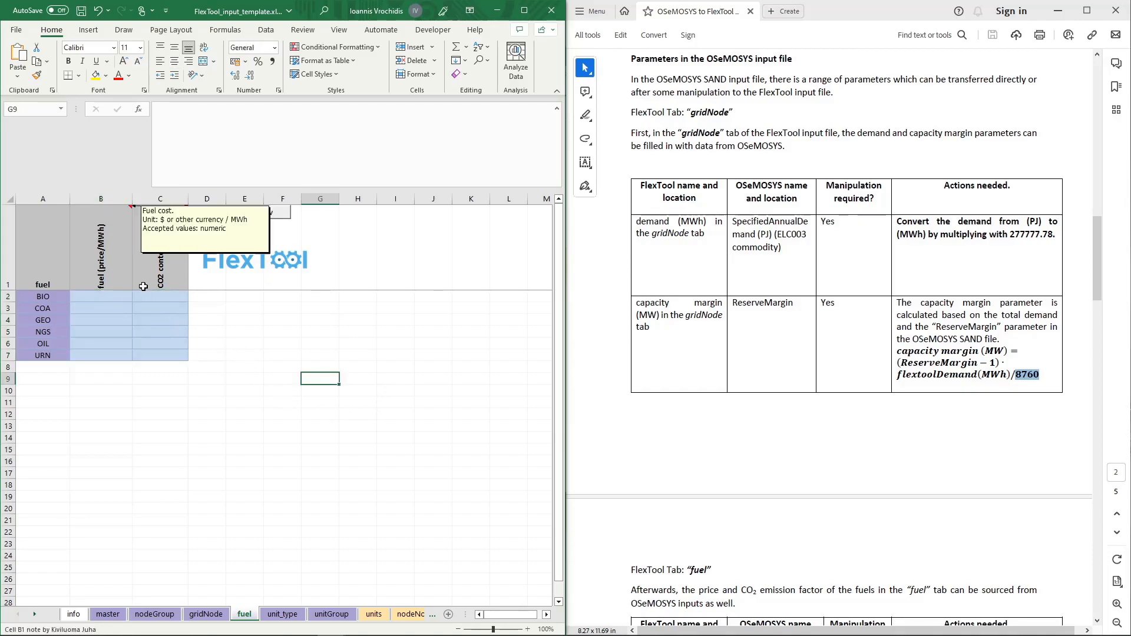
mouse_move(170, 264)
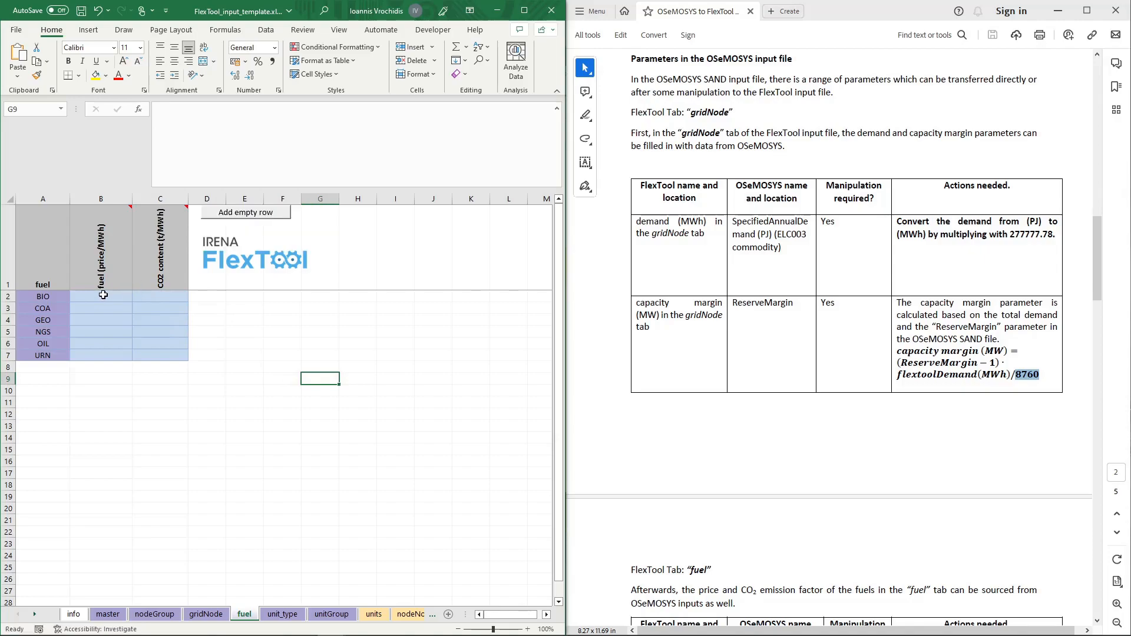
drag(83, 273, 173, 357)
click(167, 331)
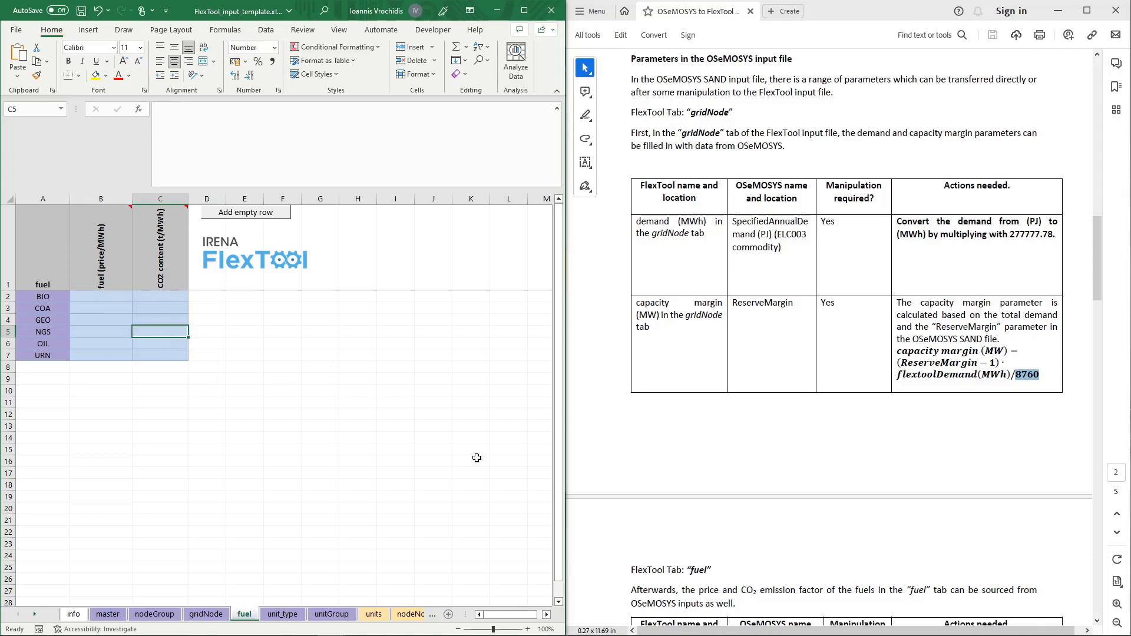
scroll(674, 393, down, 5)
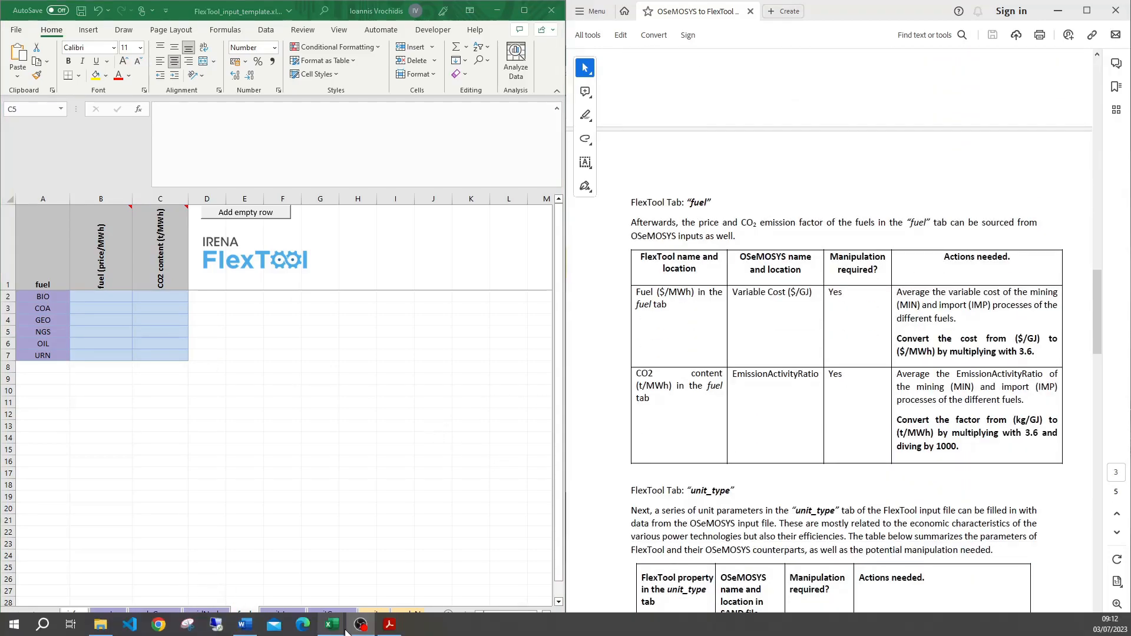
Switch to the SAND interface workbook and filter the Parameter column to VariableCost and EmissionActivityRatio.
mouse_move(331, 624)
click(305, 585)
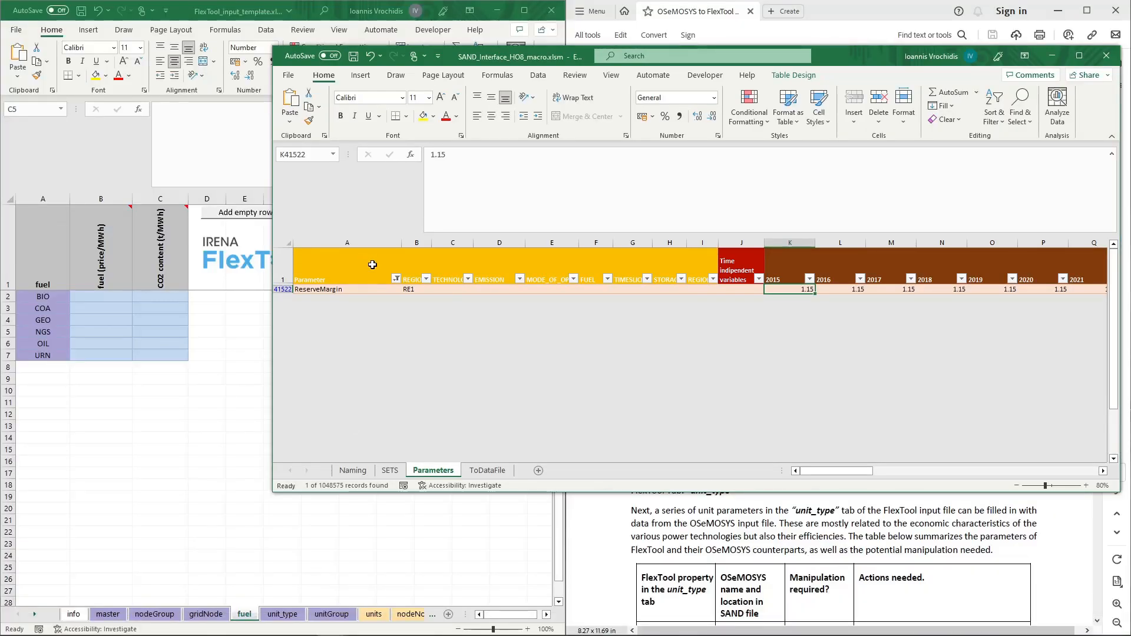
click(396, 279)
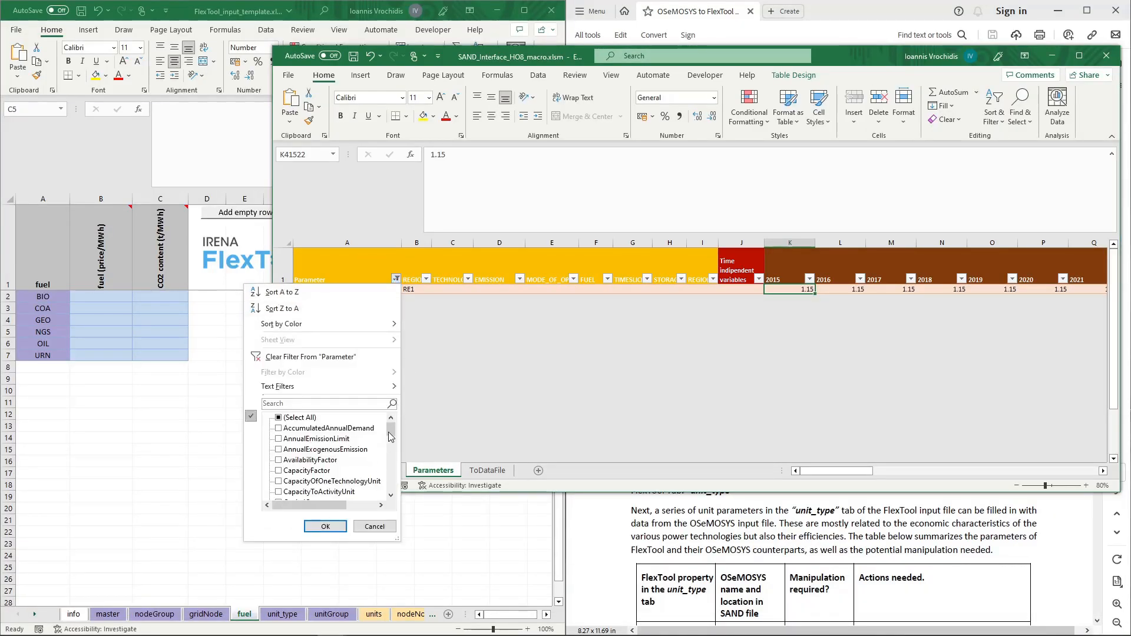
drag(390, 431, 390, 458)
click(278, 471)
scroll(292, 480, down, 4)
scroll(292, 479, down, 2)
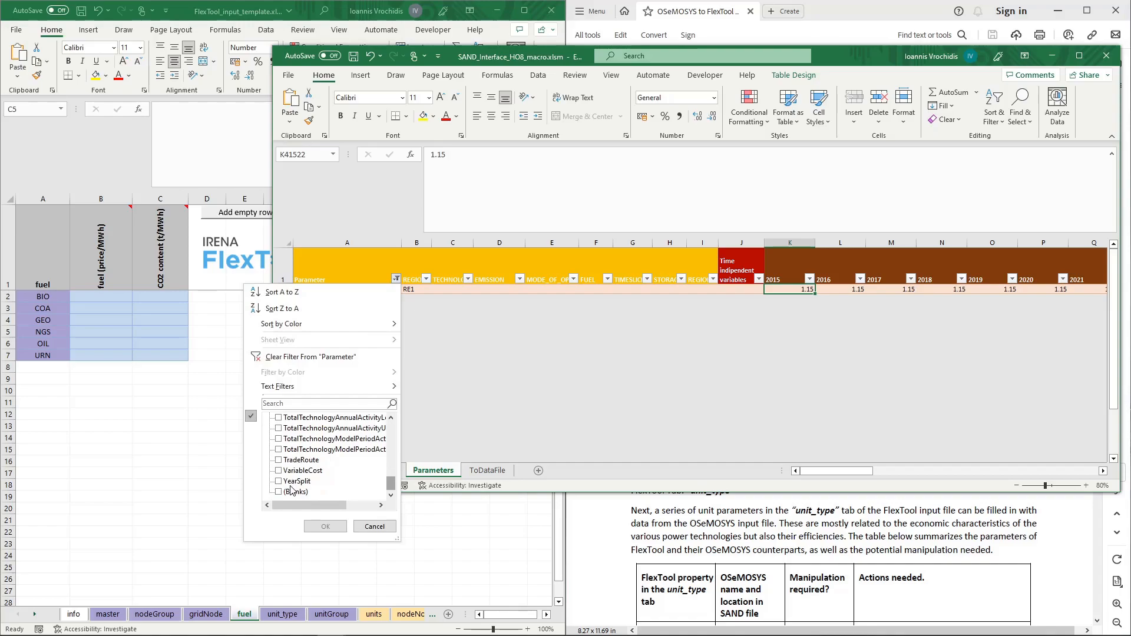
click(278, 471)
scroll(303, 474, up, 3)
scroll(302, 475, down, 1)
scroll(302, 474, up, 3)
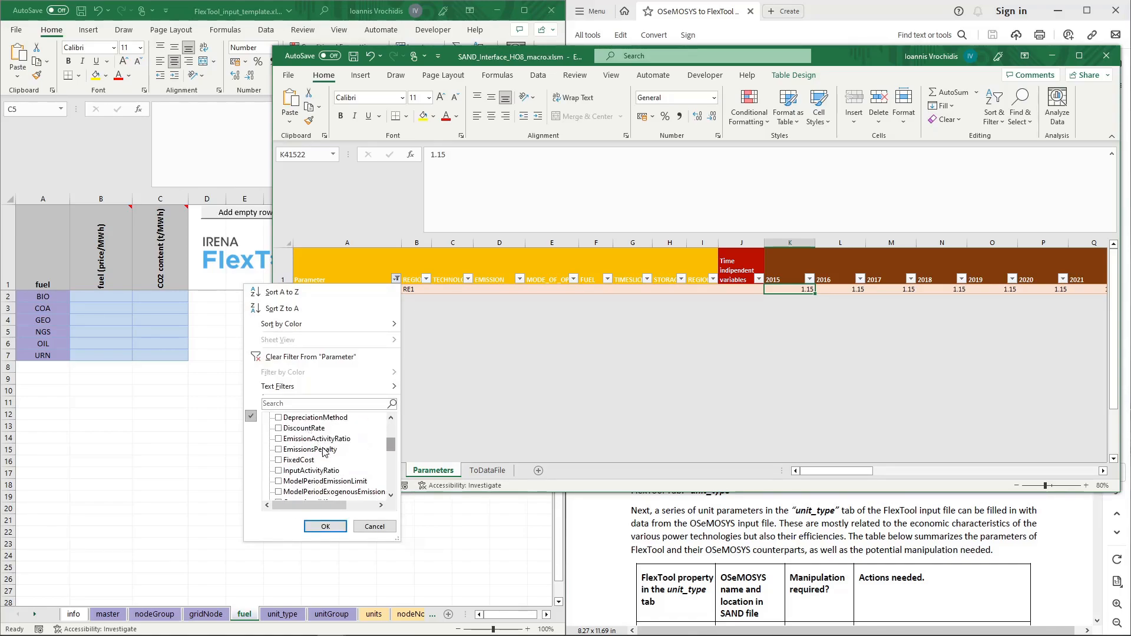
click(278, 448)
click(325, 526)
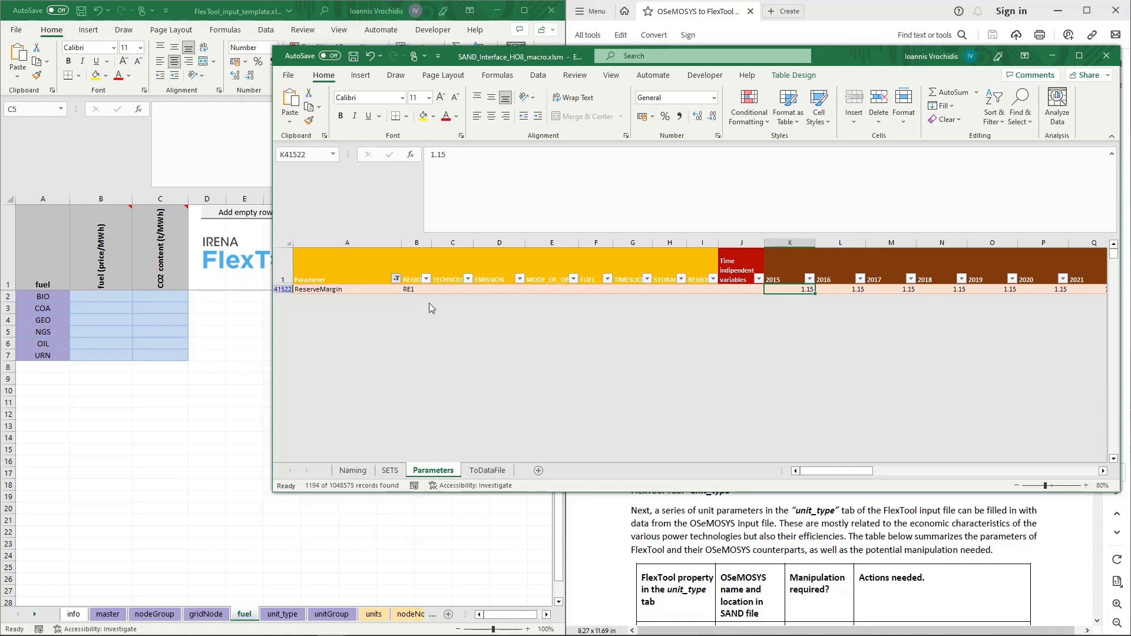
In the TECHNOLOGY filter, clear all entries and include the import processes IMPCOA, IMPNGS and IMPOIL.
click(468, 279)
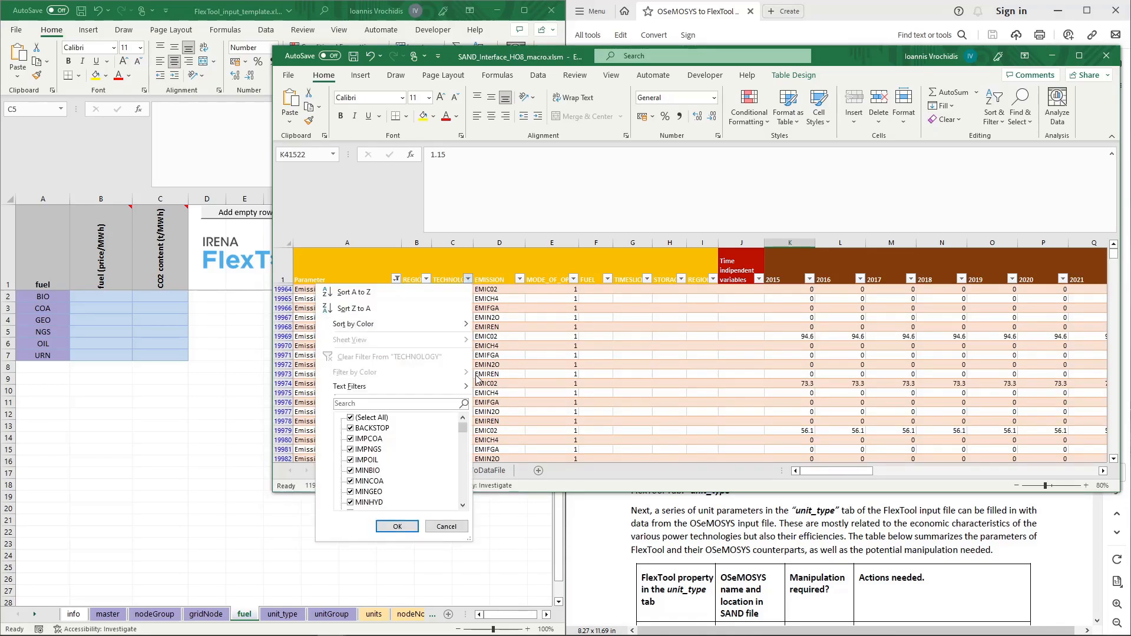
click(382, 417)
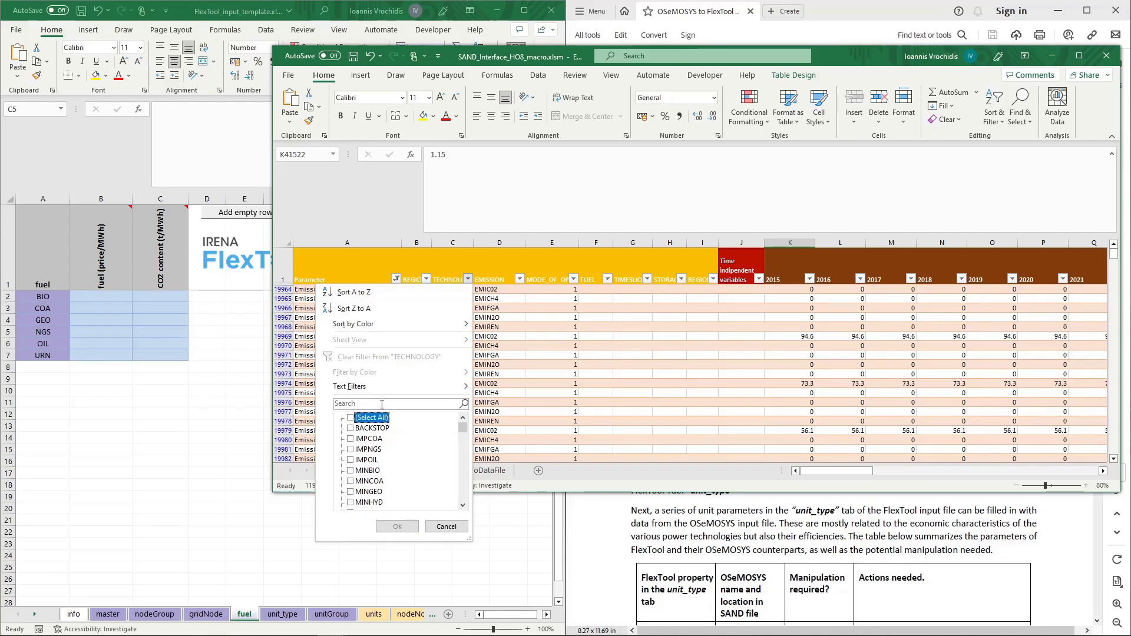
click(351, 438)
click(351, 460)
click(350, 449)
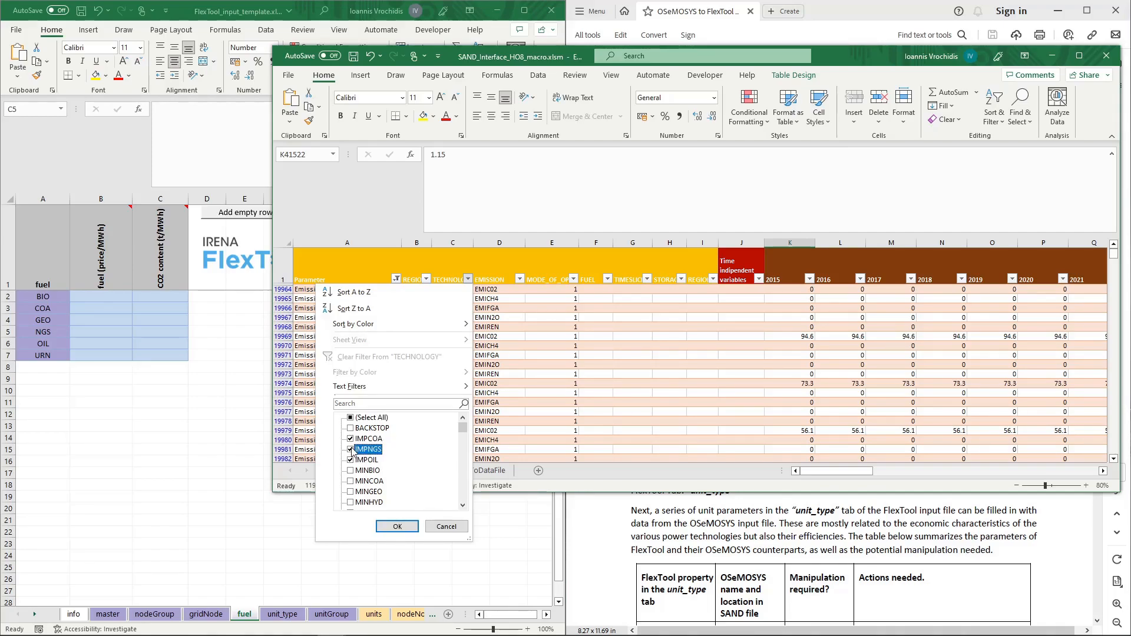
Add the mining processes MINBIO, MINCOA, MINGEO, MINHYD, MINNGS, MINOIL, MINSOL, MINURN and MINWND to the TECHNOLOGY filter and apply it.
click(351, 471)
click(351, 482)
click(351, 492)
click(351, 502)
scroll(347, 499, down, 1)
click(350, 481)
click(350, 492)
scroll(351, 493, down, 1)
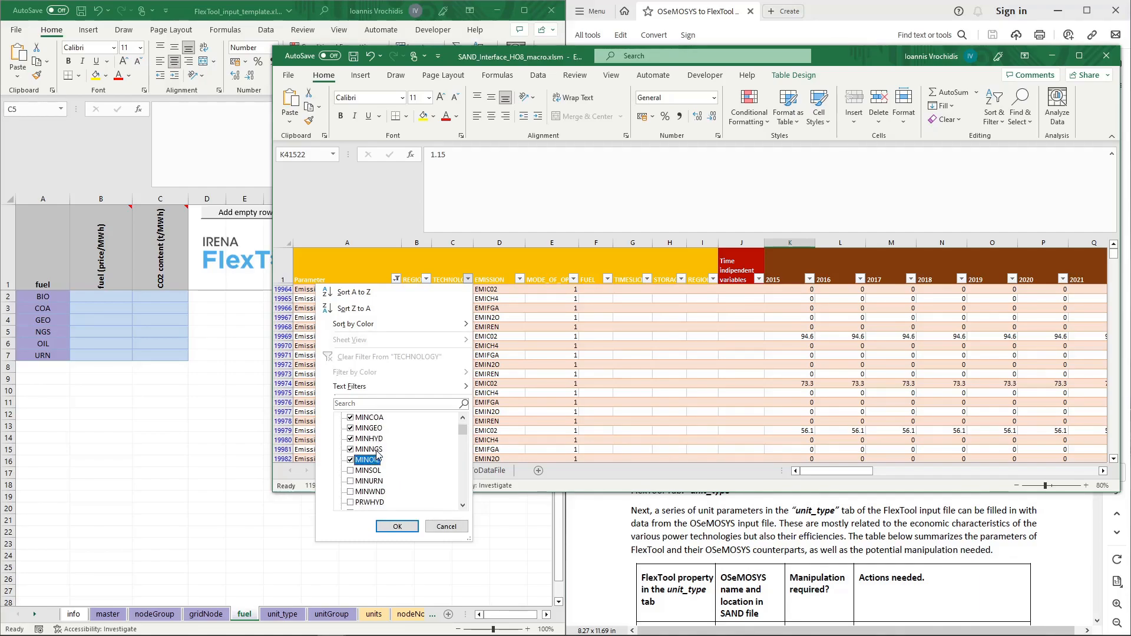
click(351, 470)
click(351, 481)
click(350, 492)
scroll(392, 480, up, 2)
scroll(381, 460, down, 3)
scroll(394, 480, down, 1)
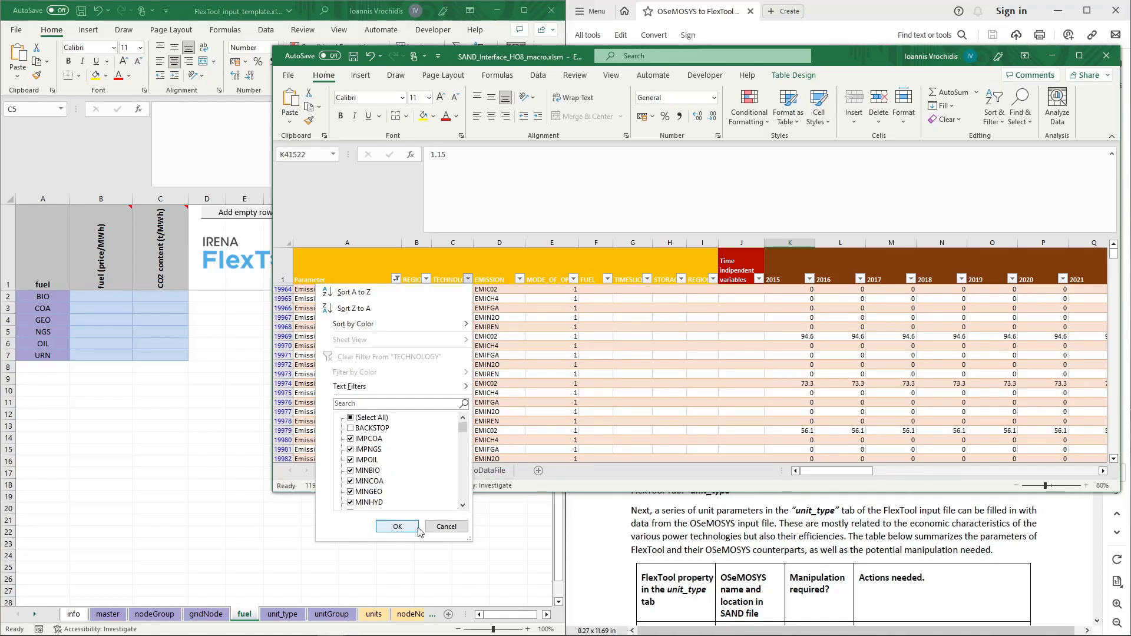
click(397, 526)
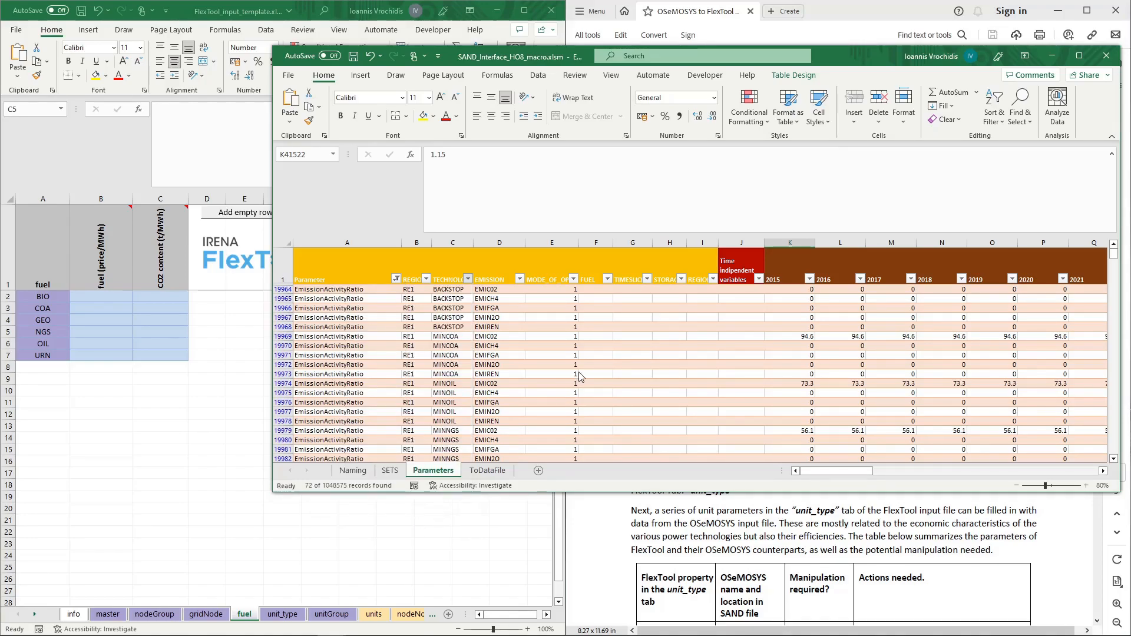
Look through the filtered EmissionActivityRatio and VariableCost rows of the mining and import processes.
scroll(581, 376, down, 2)
click(801, 289)
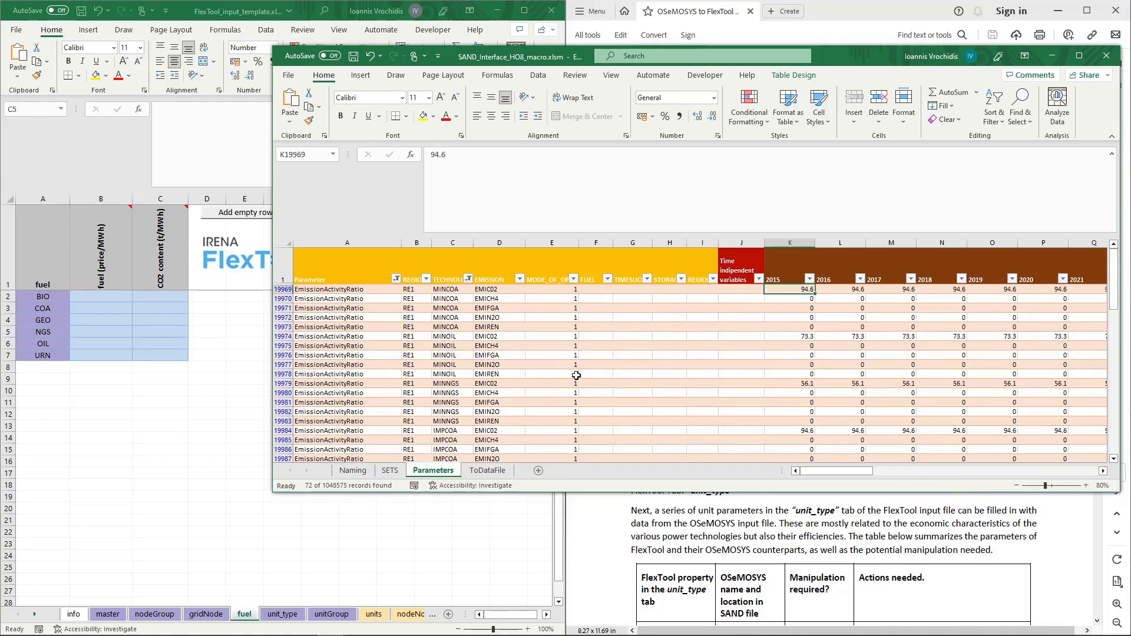
scroll(567, 374, down, 20)
scroll(568, 368, up, 20)
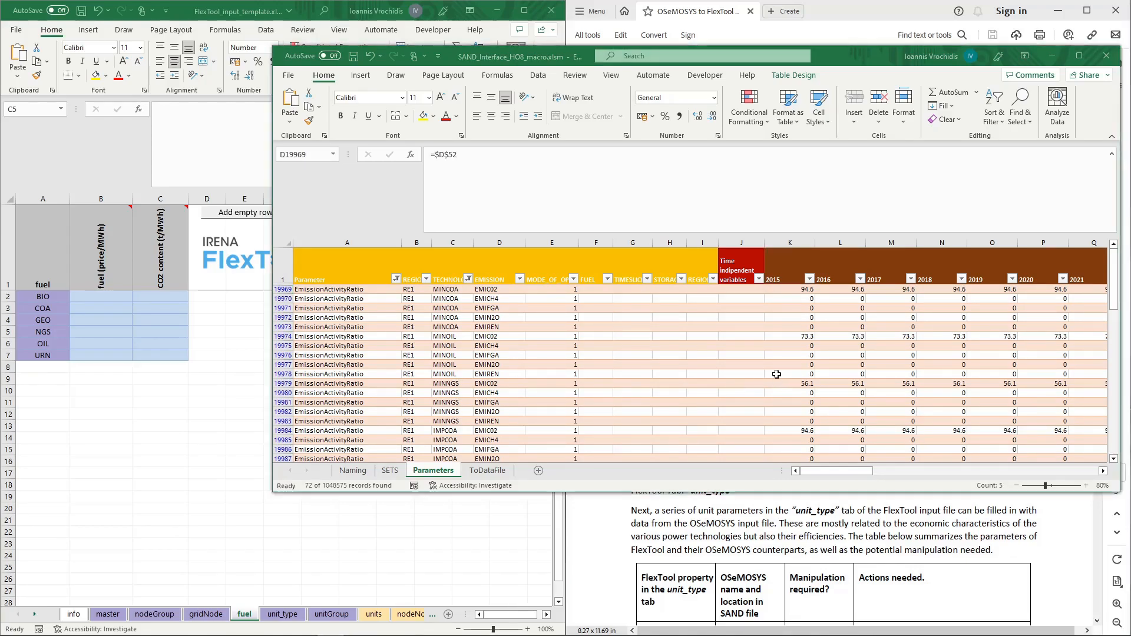
scroll(630, 366, down, 15)
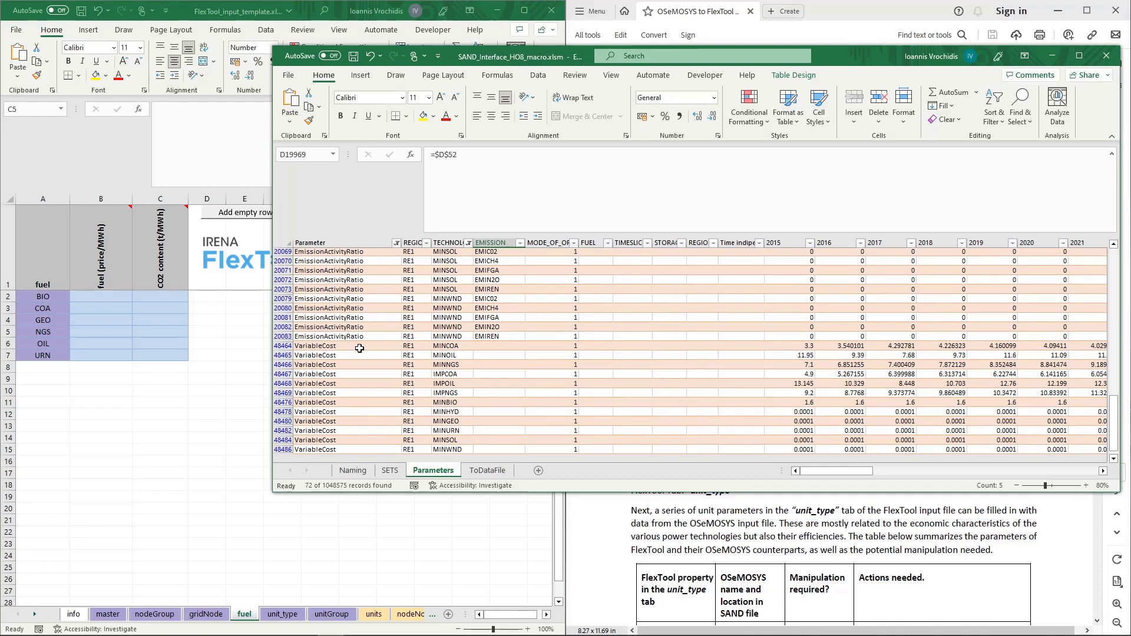
scroll(462, 339, down, 2)
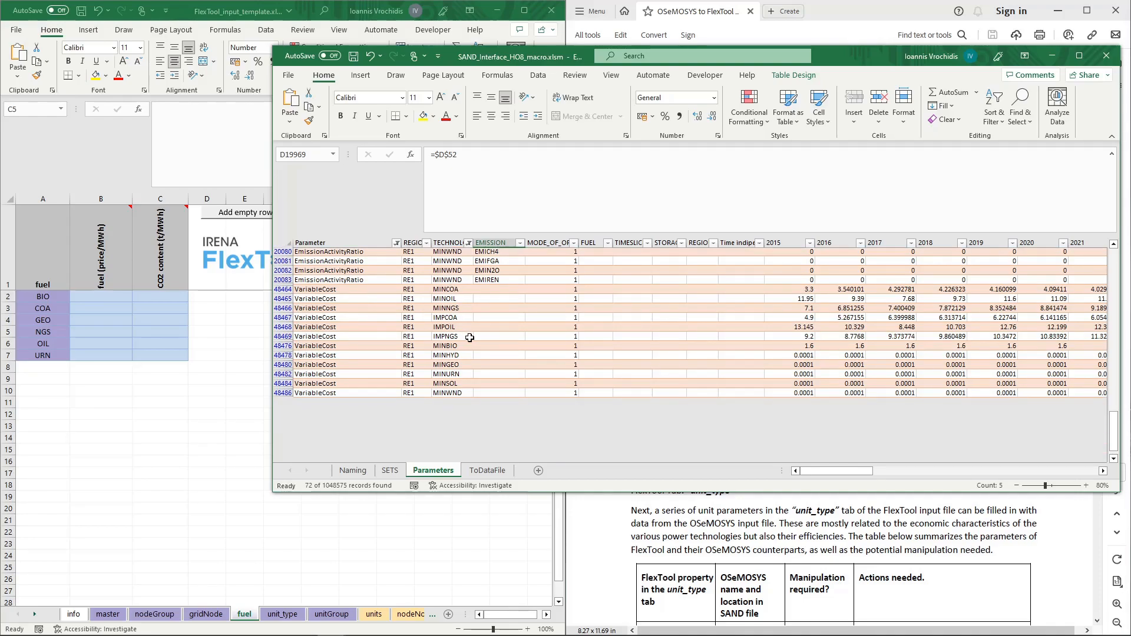
Check the 2015 VariableCost values of the coal processes MINCOA and IMPCOA.
drag(808, 290, 808, 347)
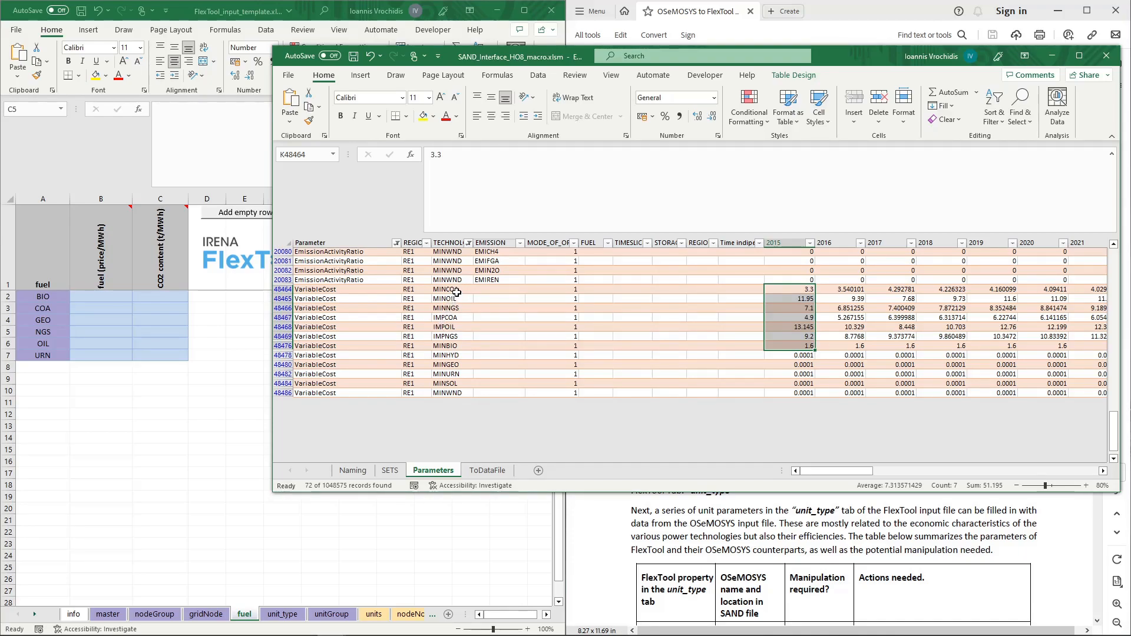
drag(454, 291, 804, 291)
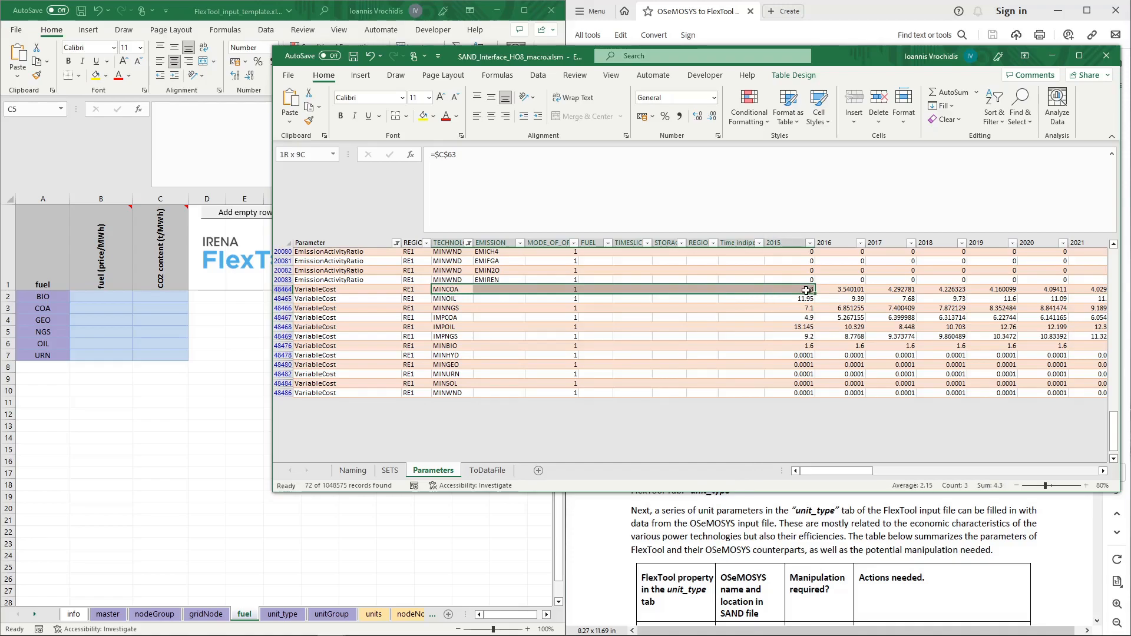
click(451, 328)
mouse_move(473, 327)
mouse_down()
mouse_move(789, 321)
mouse_move(453, 334)
mouse_up()
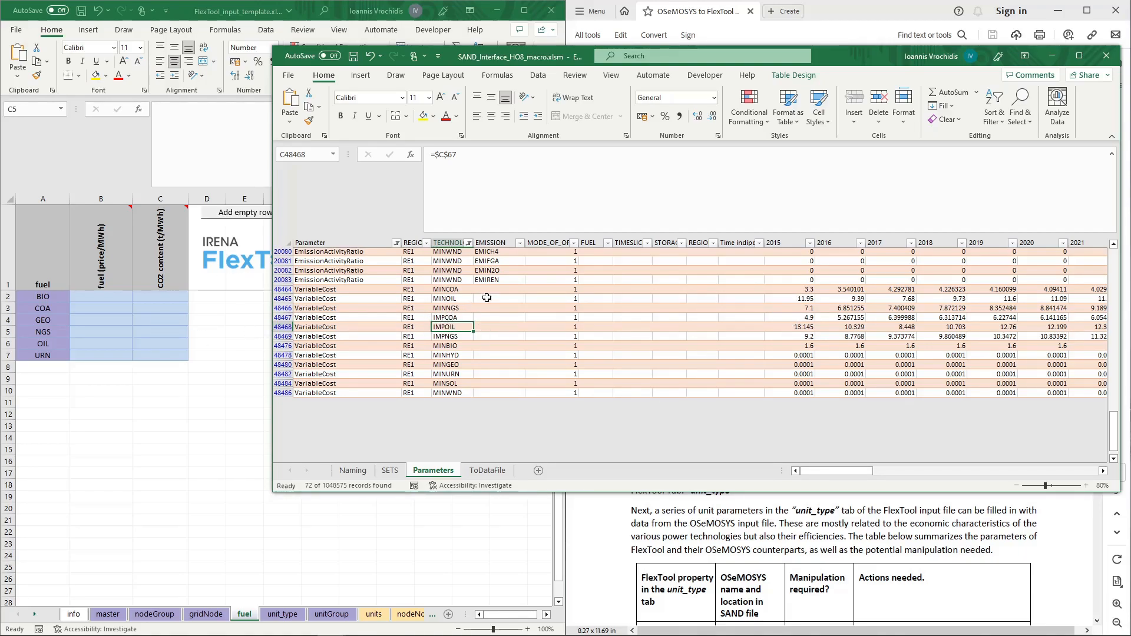
click(807, 289)
click(804, 320)
drag(804, 319, 436, 320)
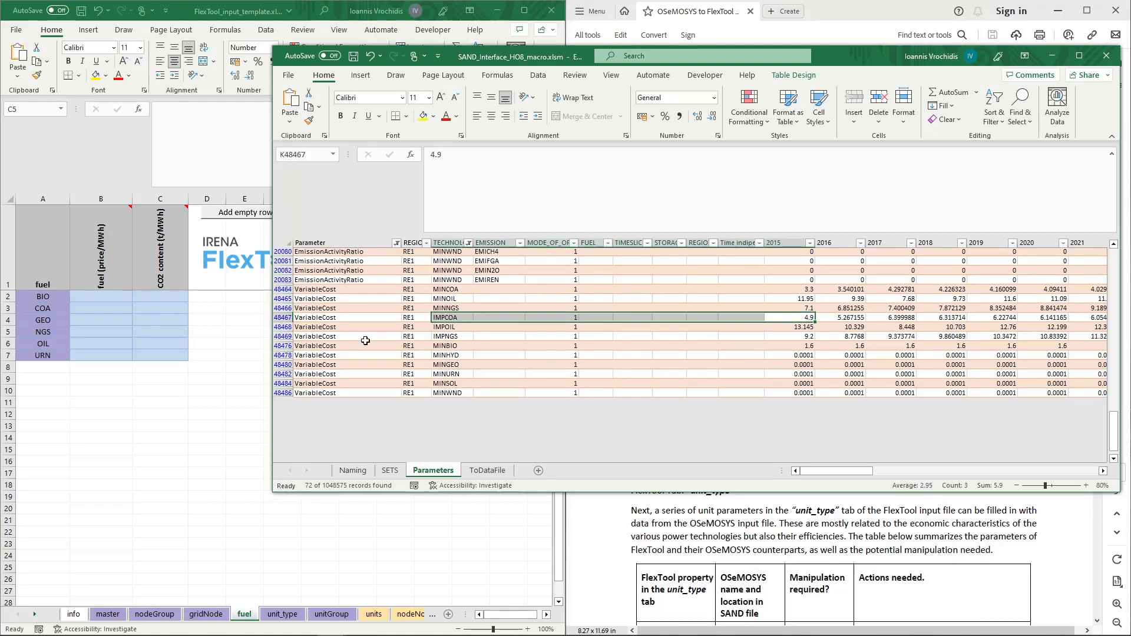
Average the coal costs in cell B3 of the template's fuel sheet with the formula =AVERAGE(3.3,4.9).
click(89, 310)
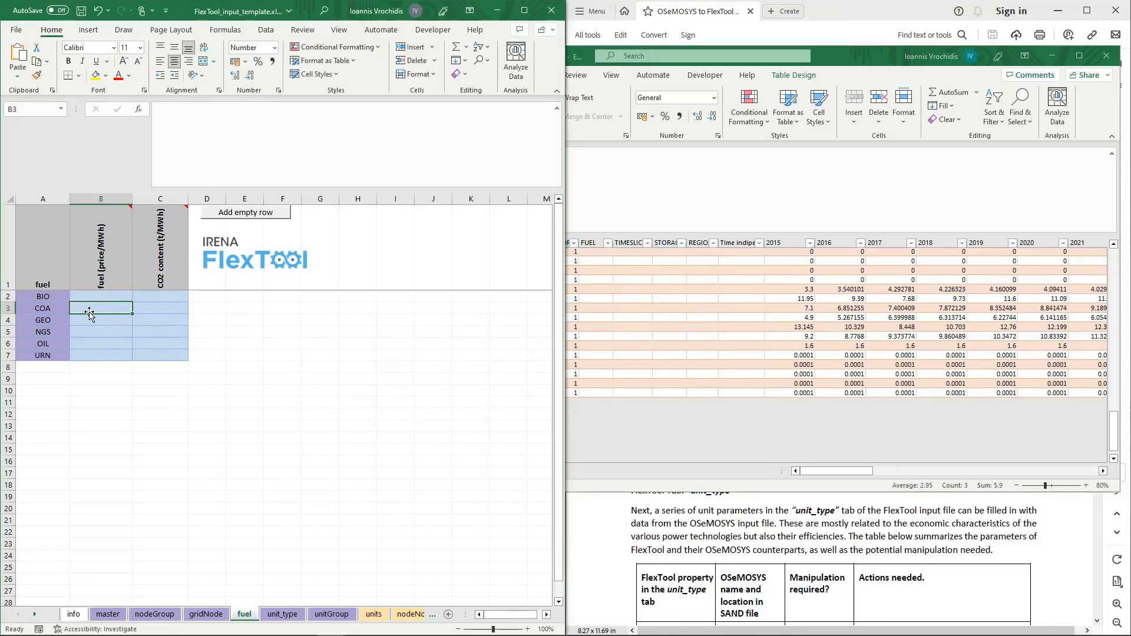
text(=average)
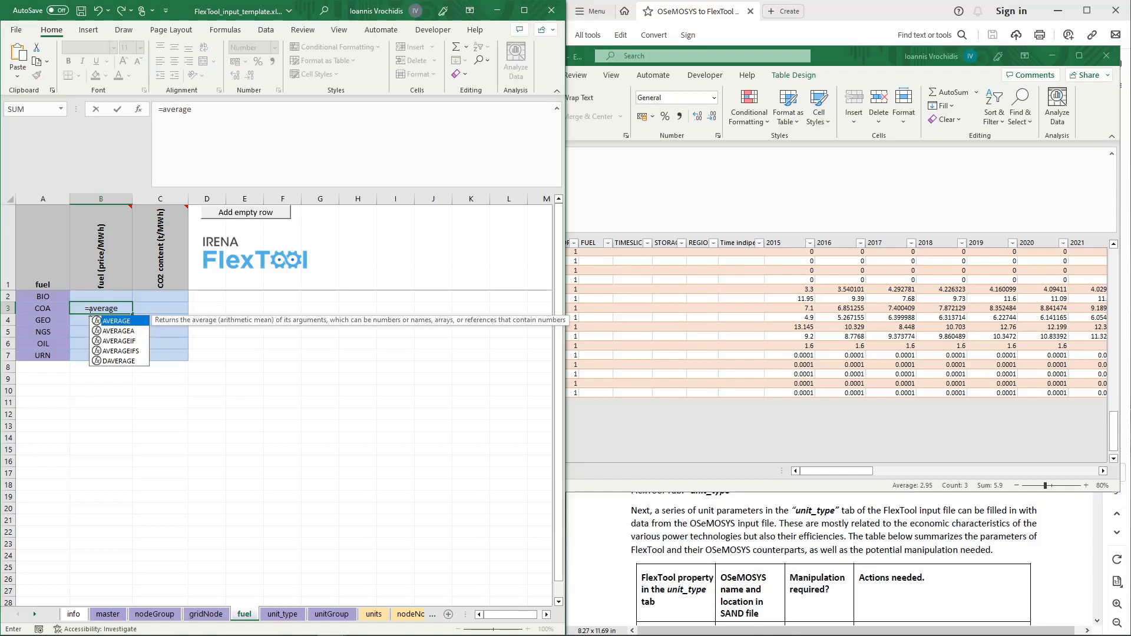
text((3.3,4.9)
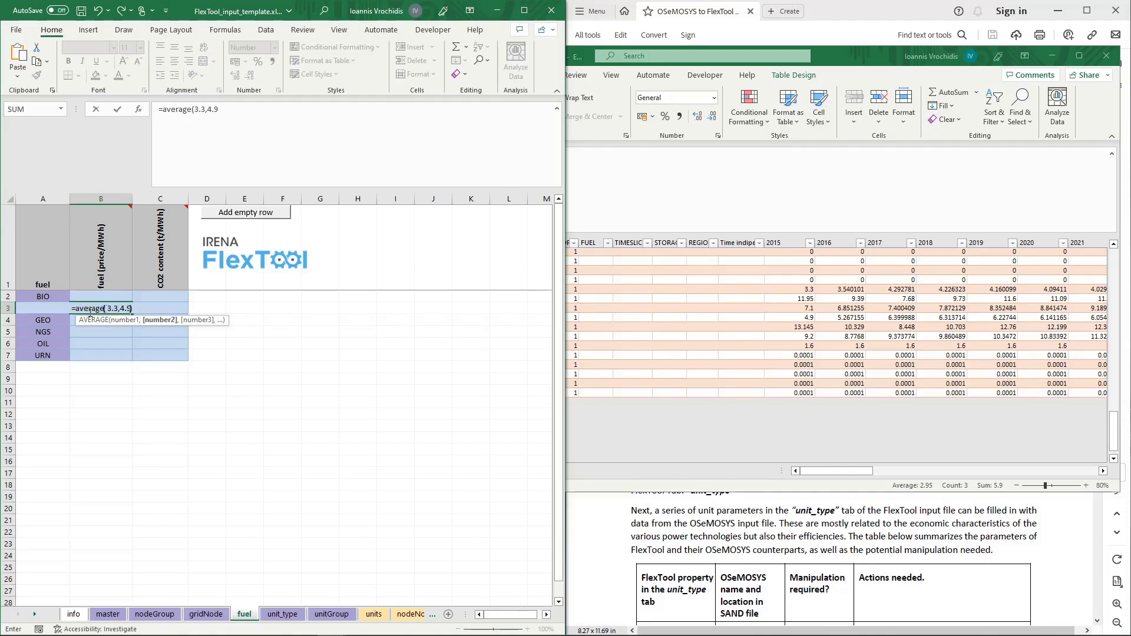
key(ctrl+Return)
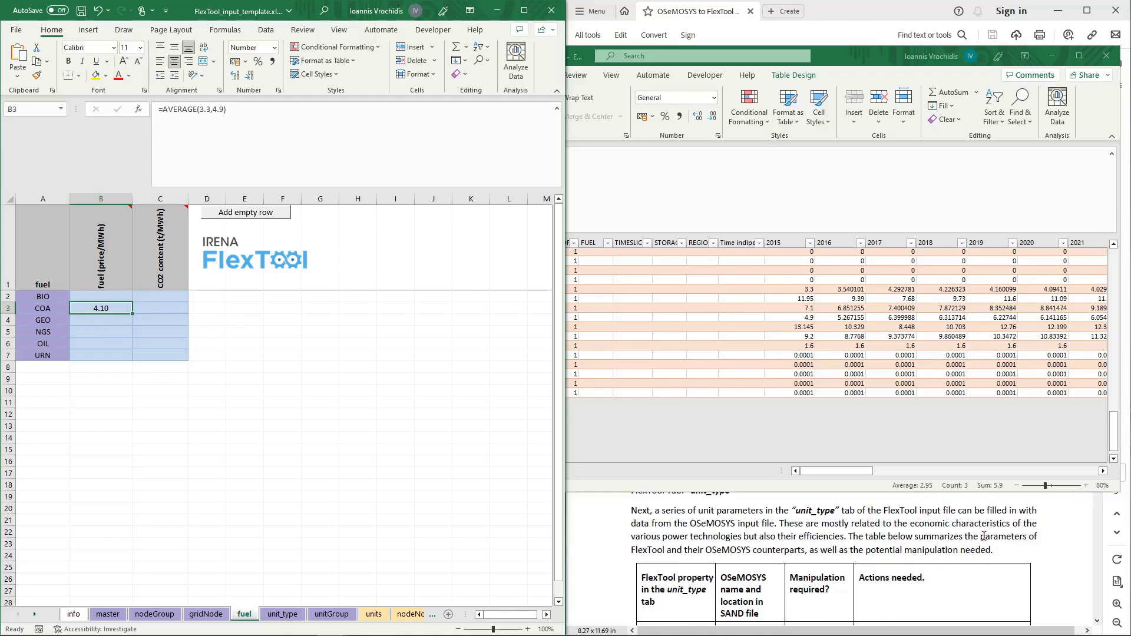
Convert the coal price in cell B3 from $/GJ to $/MWh with the formula =AVERAGE(3.3,4.9)*3.6, following the exercise guide.
click(1025, 516)
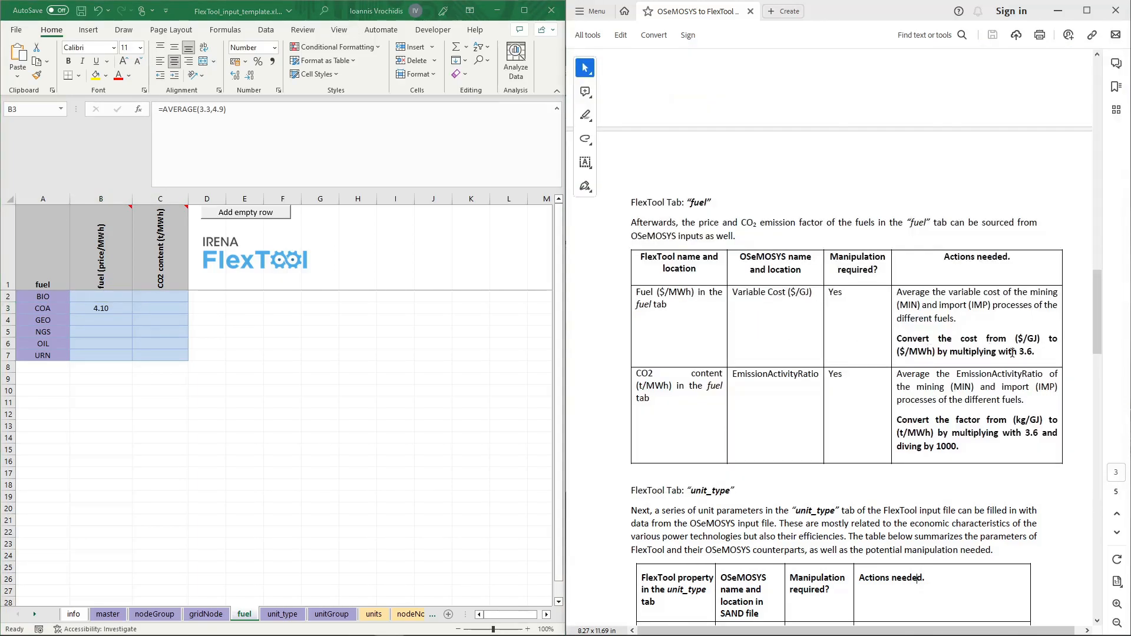
drag(1041, 353, 885, 344)
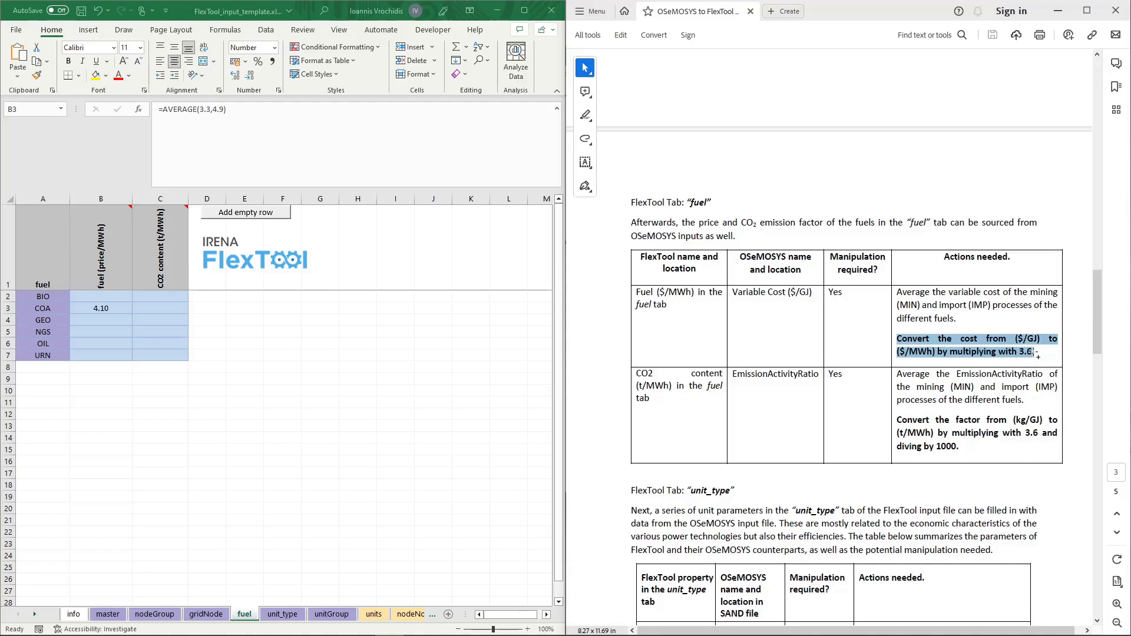
click(101, 307)
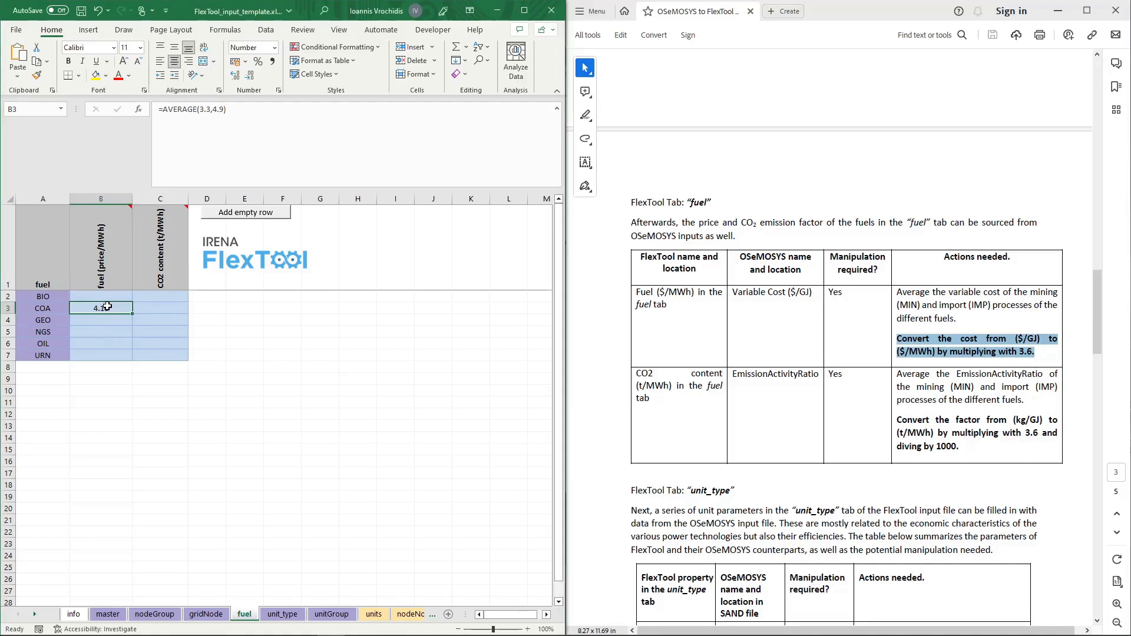
click(254, 161)
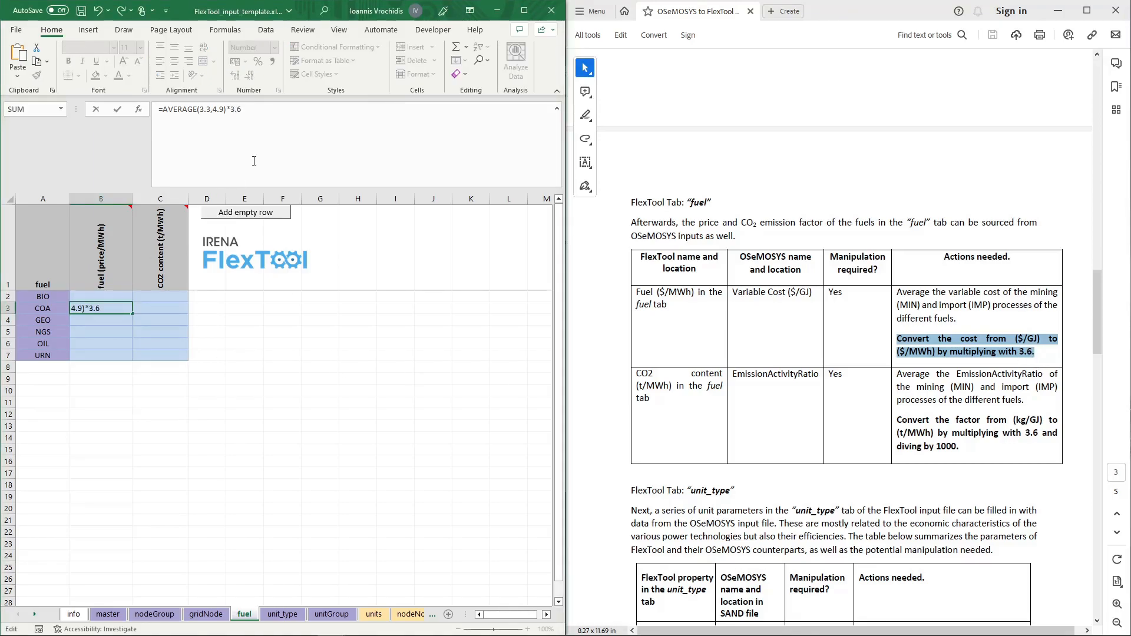
key(Return)
drag(116, 308, 36, 310)
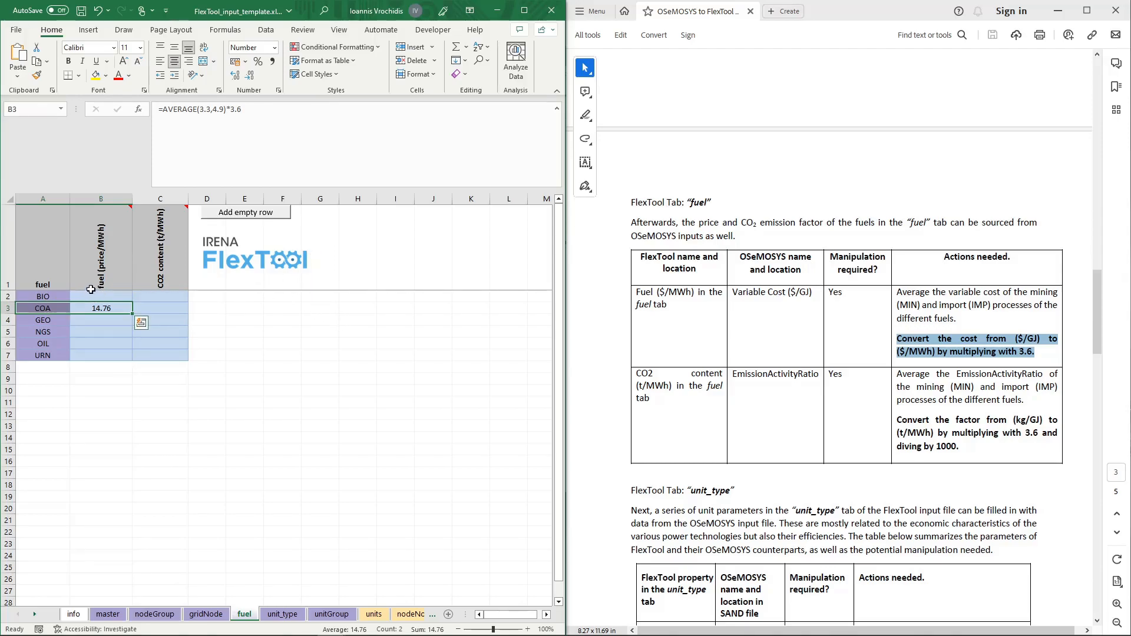
drag(50, 297, 97, 298)
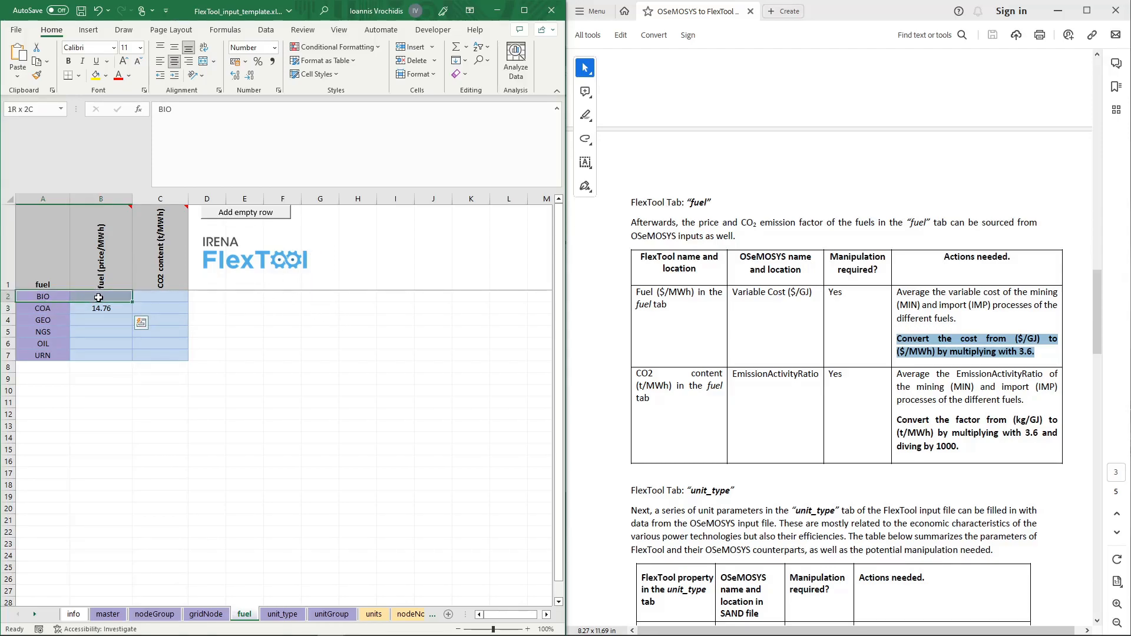
drag(40, 358, 89, 359)
click(847, 425)
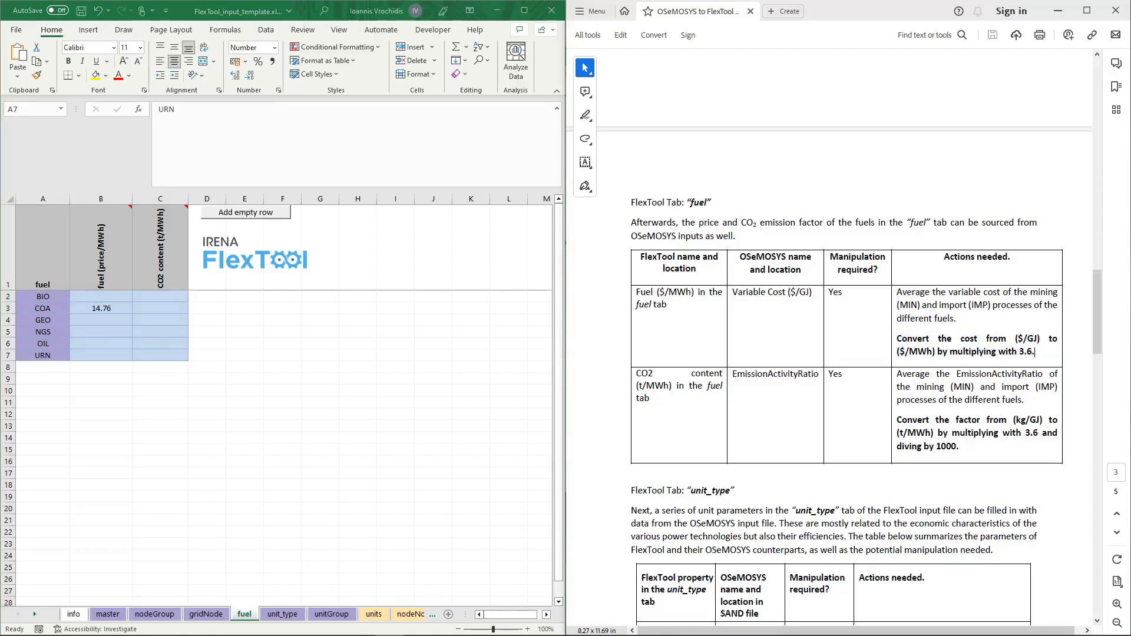
Switch to the SAND interface workbook and check the 2015 EMIC02 EmissionActivityRatio of the coal processes MINCOA and IMPCOA.
mouse_move(339, 629)
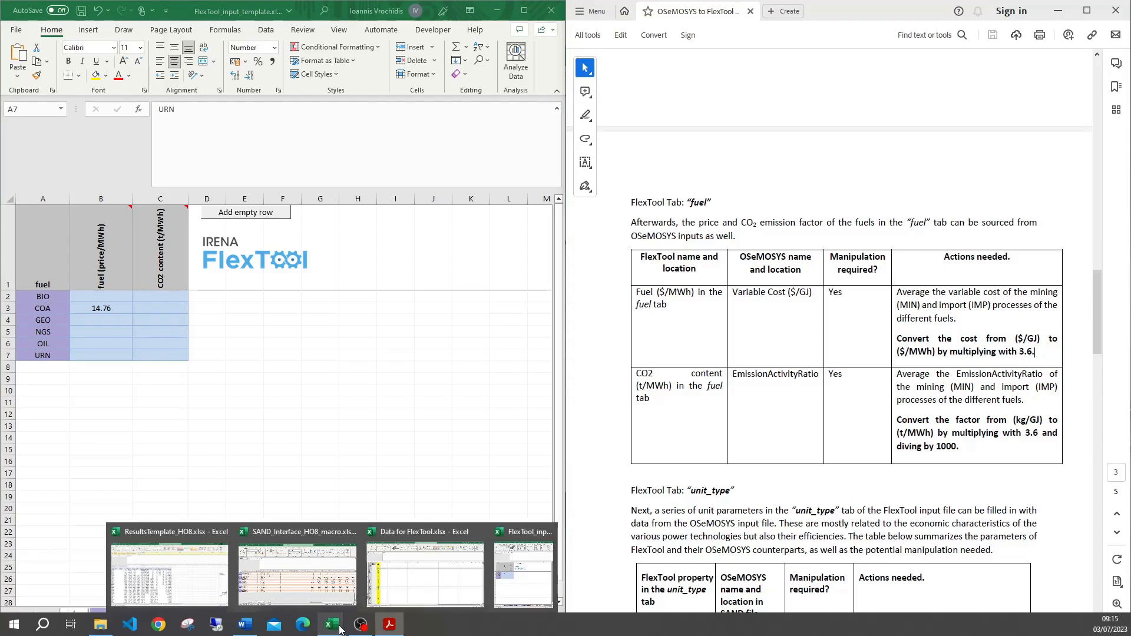
click(297, 574)
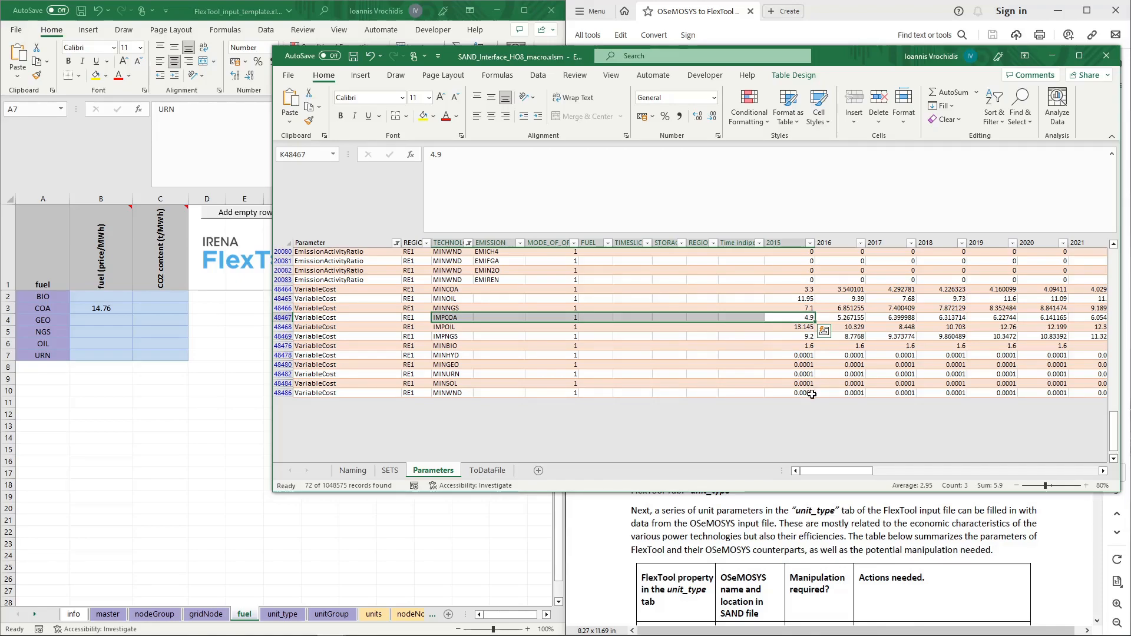
scroll(669, 376, up, 10)
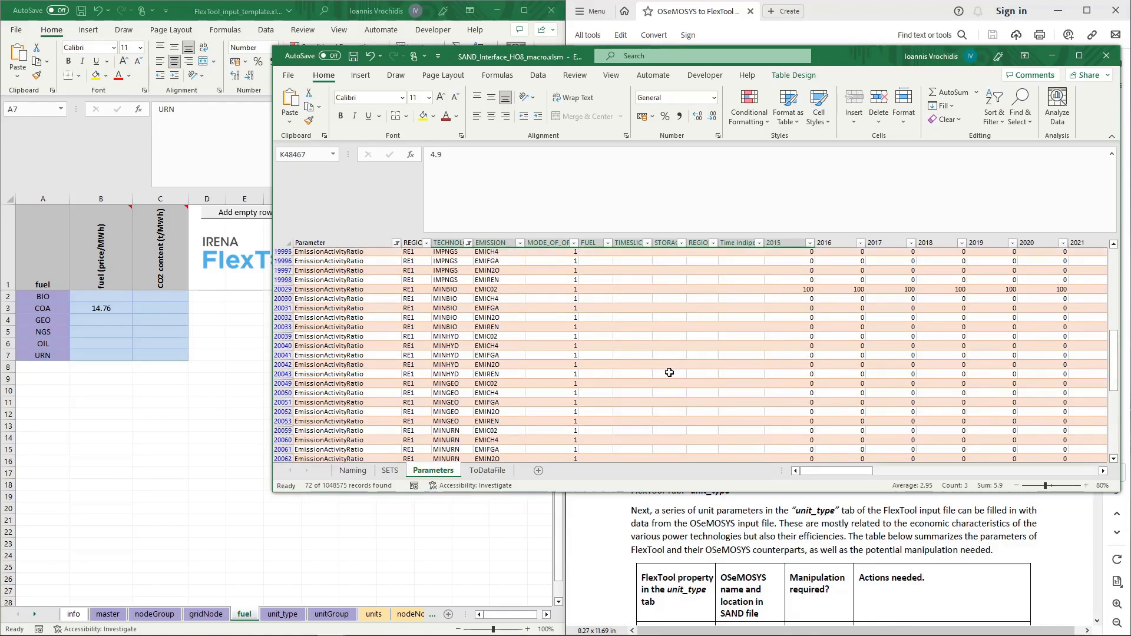
scroll(669, 376, up, 2)
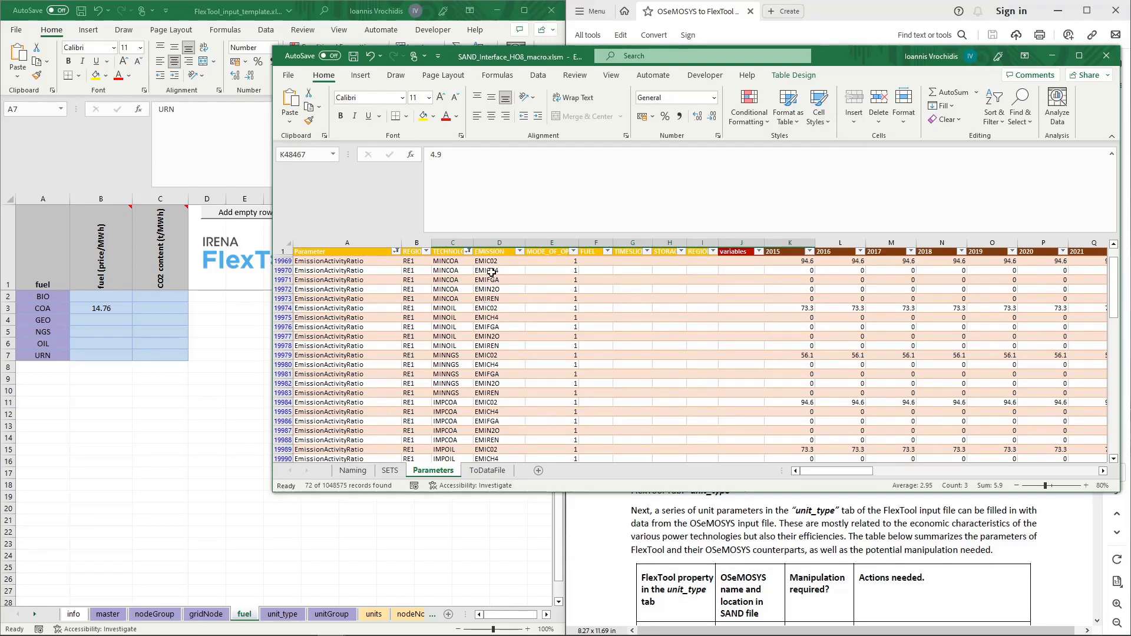
click(365, 289)
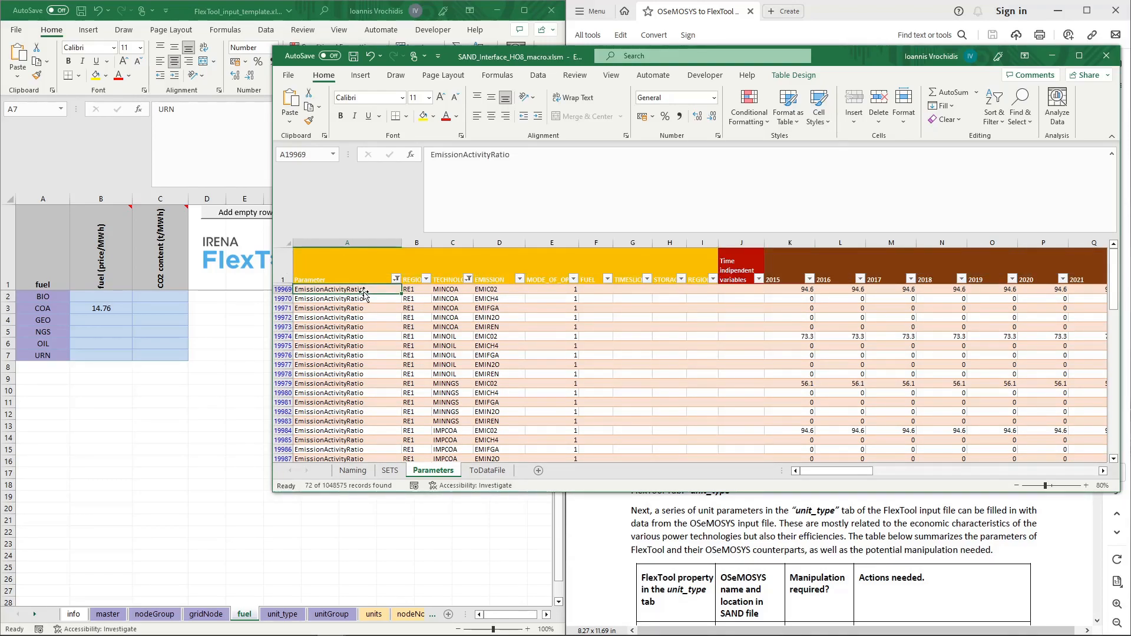
click(505, 289)
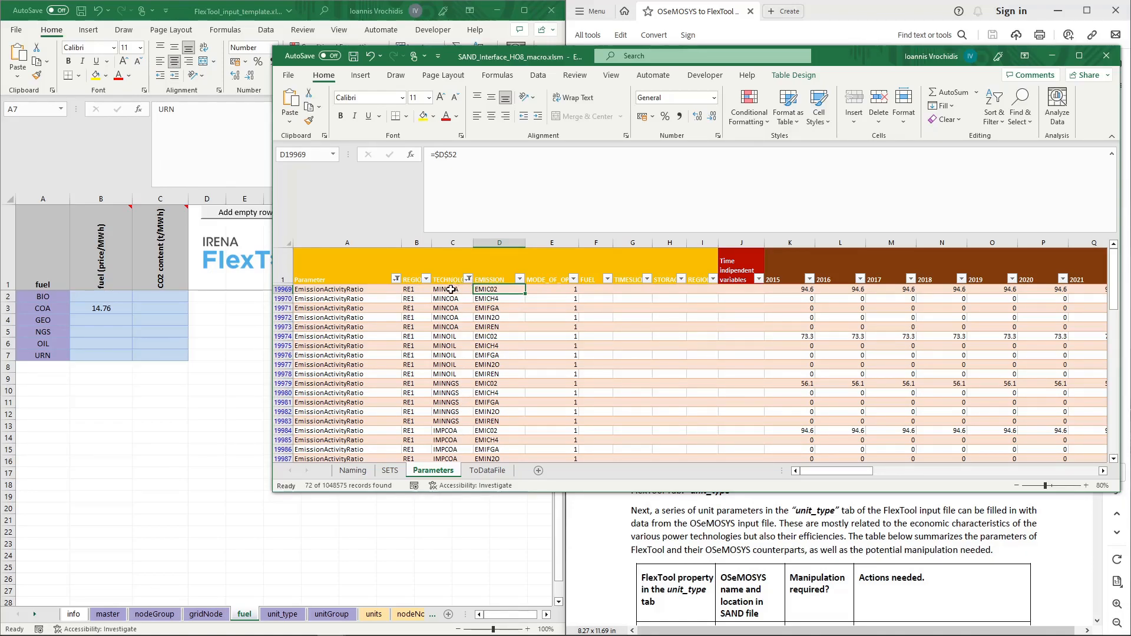
click(803, 295)
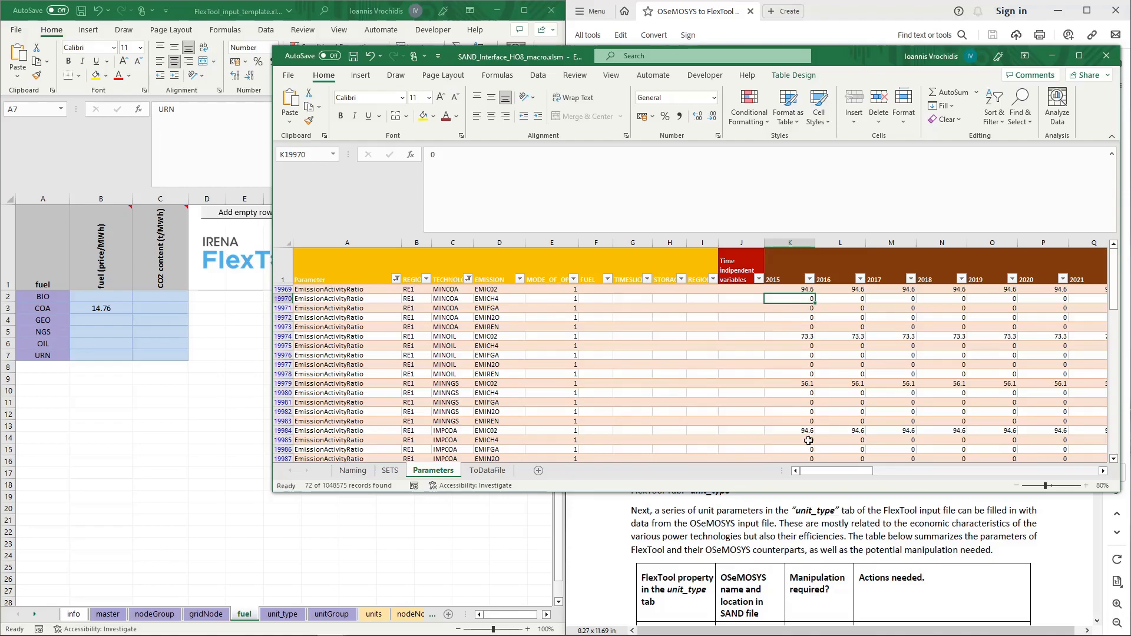
Enter the coal CO2 content in t/MWh in cell C3 of the template's fuel sheet with the formula =94.6*3.6/1000.
click(837, 546)
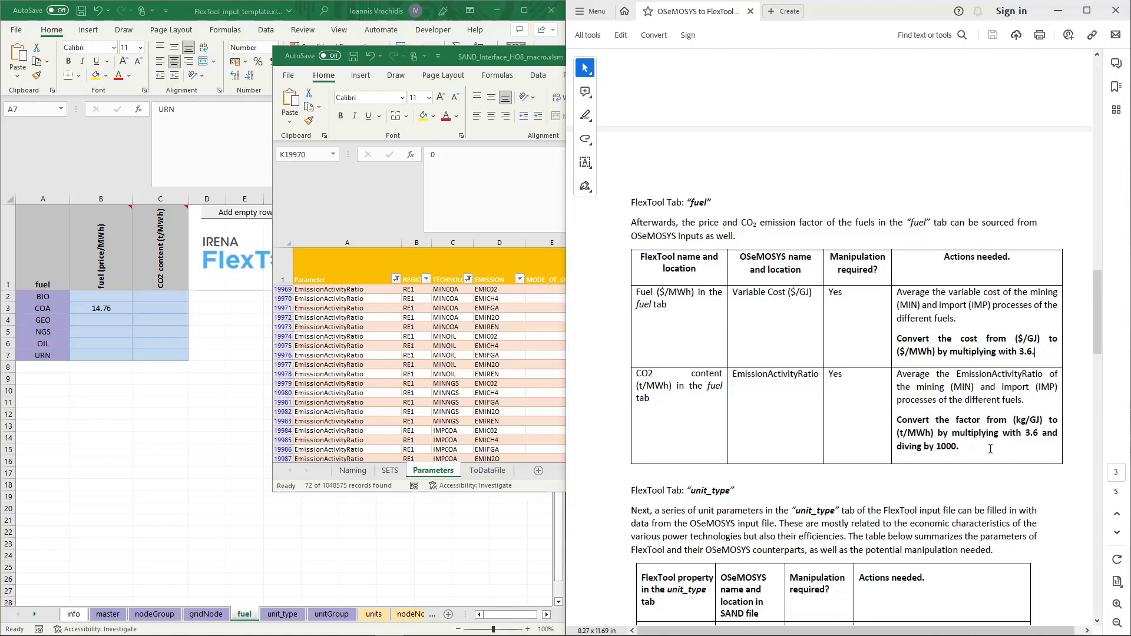
click(122, 319)
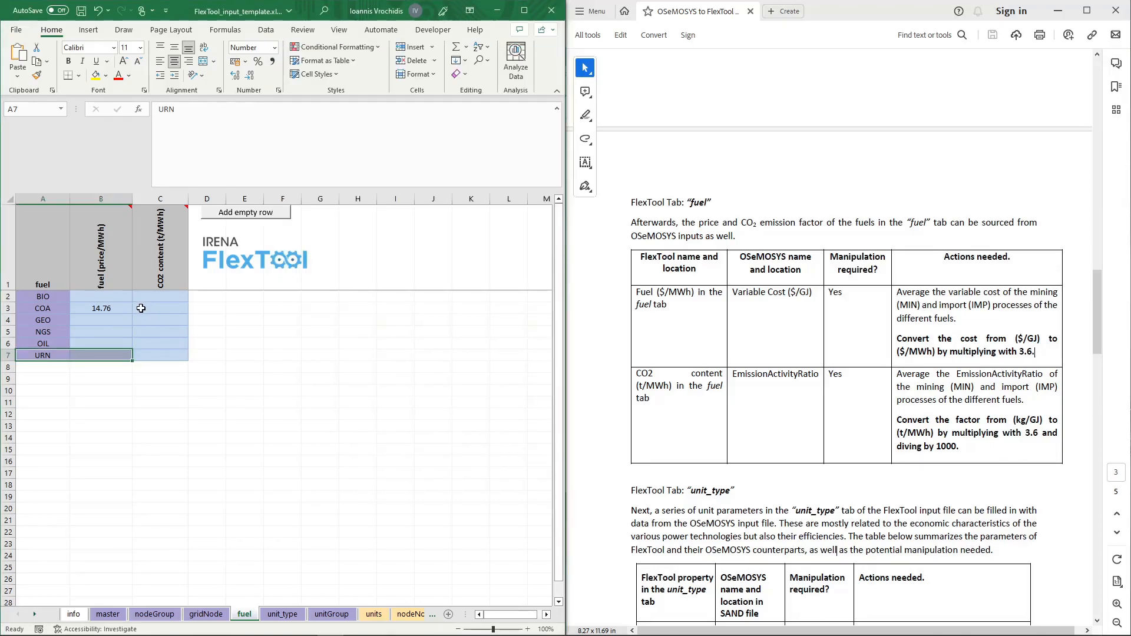
click(164, 307)
text(=94.6*3.6/1000)
key(Return)
drag(157, 307, 73, 308)
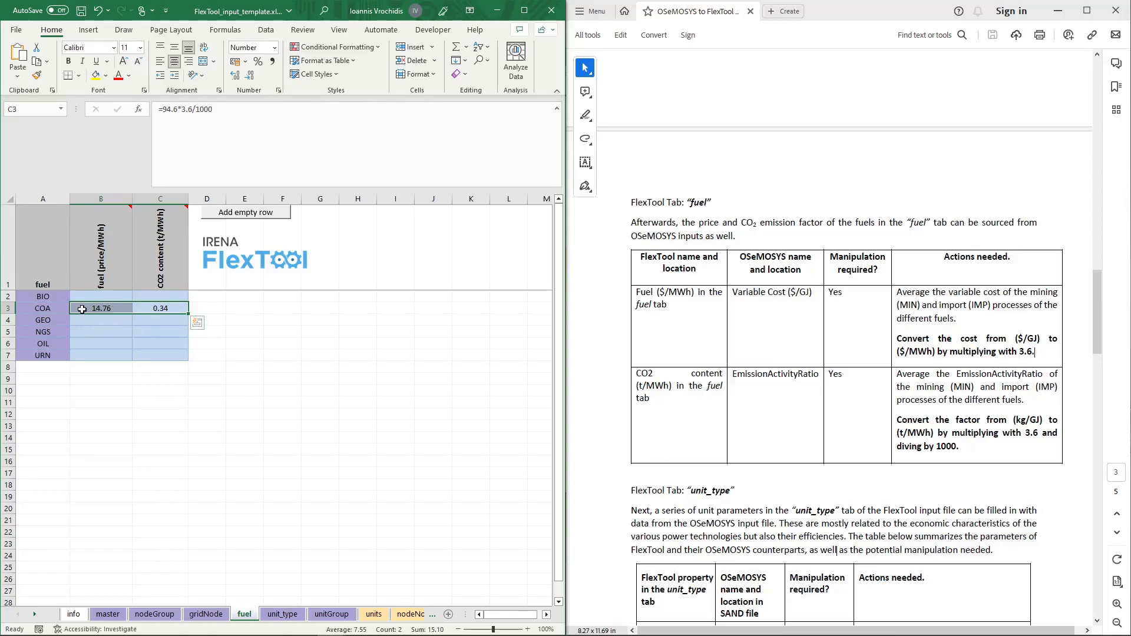
Open the template's unit_type sheet and select the PWRBIO unit type in cell A2.
scroll(1048, 362, down, 1)
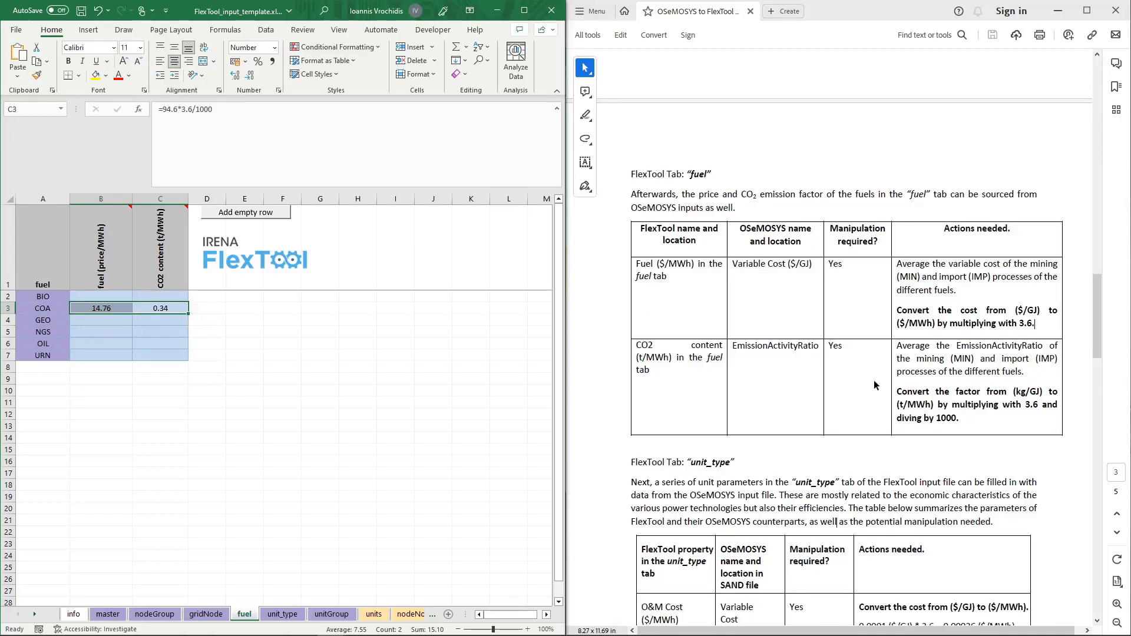
scroll(763, 407, down, 4)
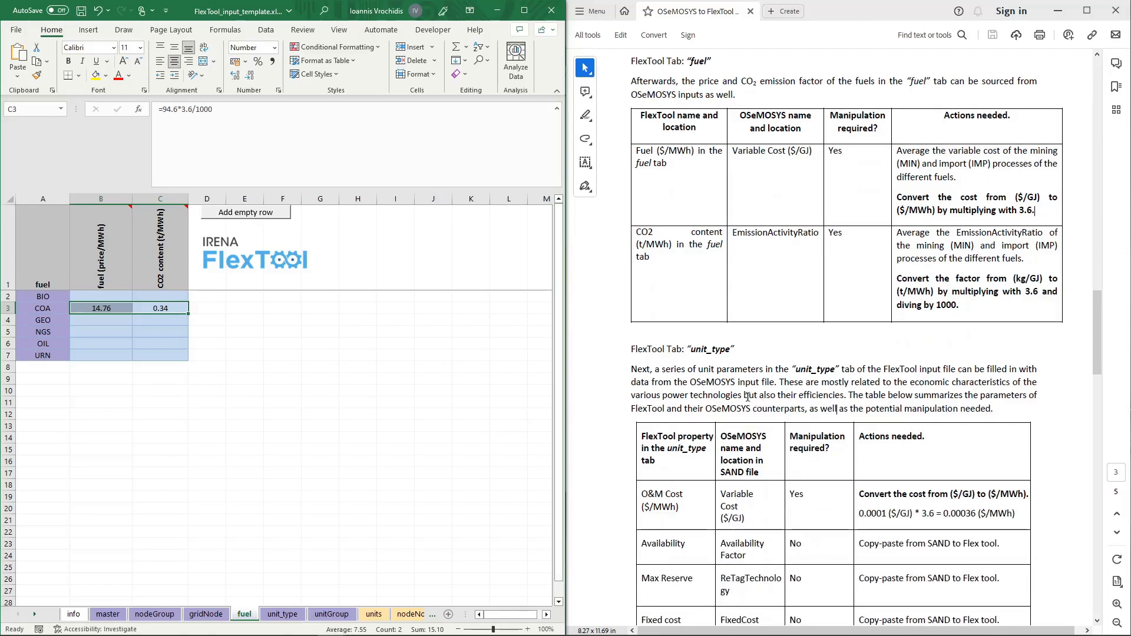
click(282, 614)
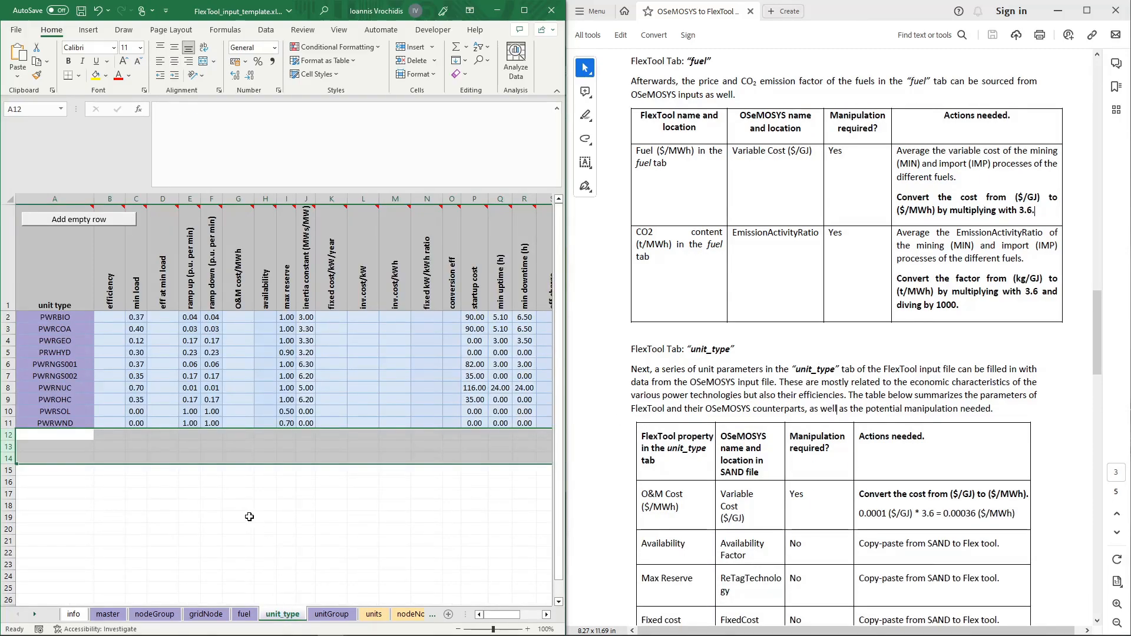
click(69, 317)
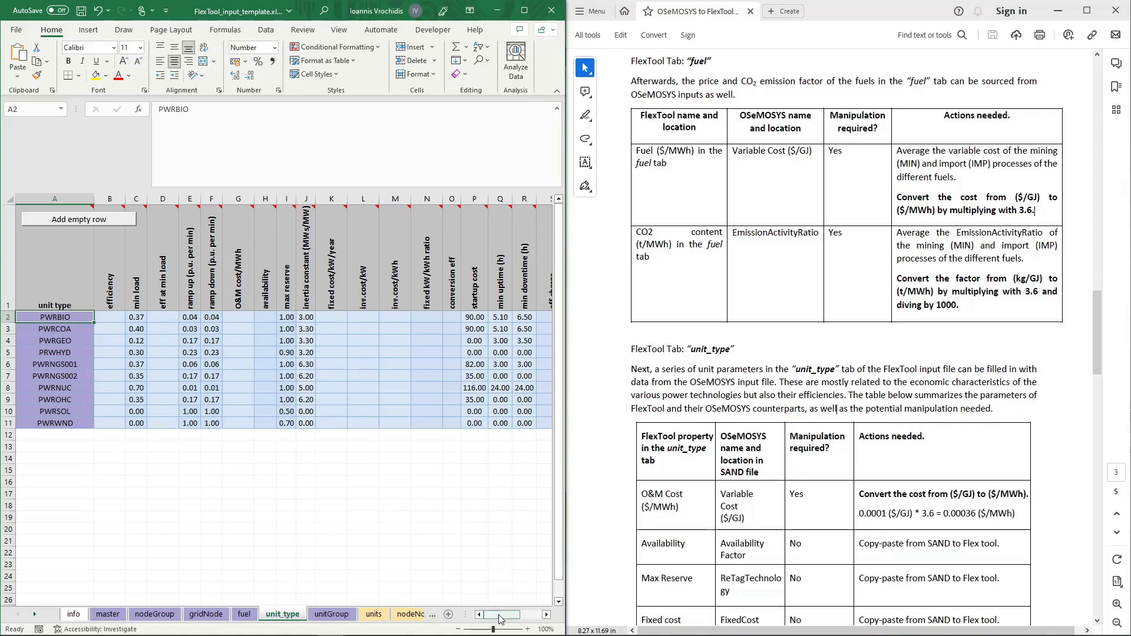
mouse_move(501, 619)
mouse_down()
mouse_move(527, 615)
mouse_move(503, 615)
mouse_up()
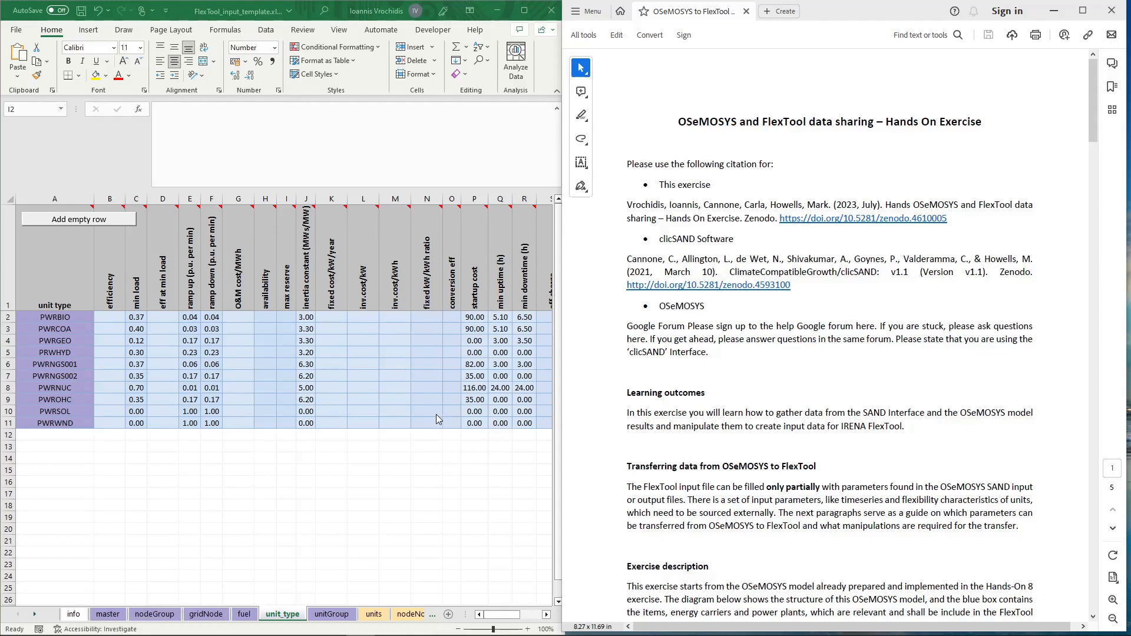
click(76, 315)
click(75, 316)
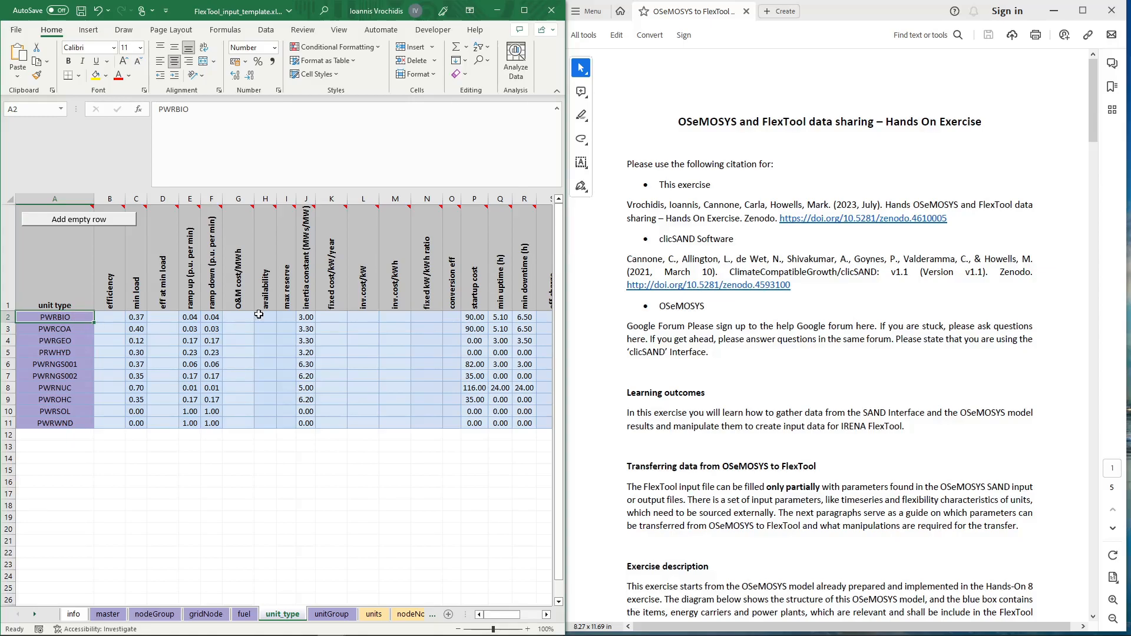
Look up in the exercise guide's unit_type table which SAND parameter and unit conversion apply to the O&M cost.
scroll(703, 331, down, 15)
scroll(709, 347, down, 8)
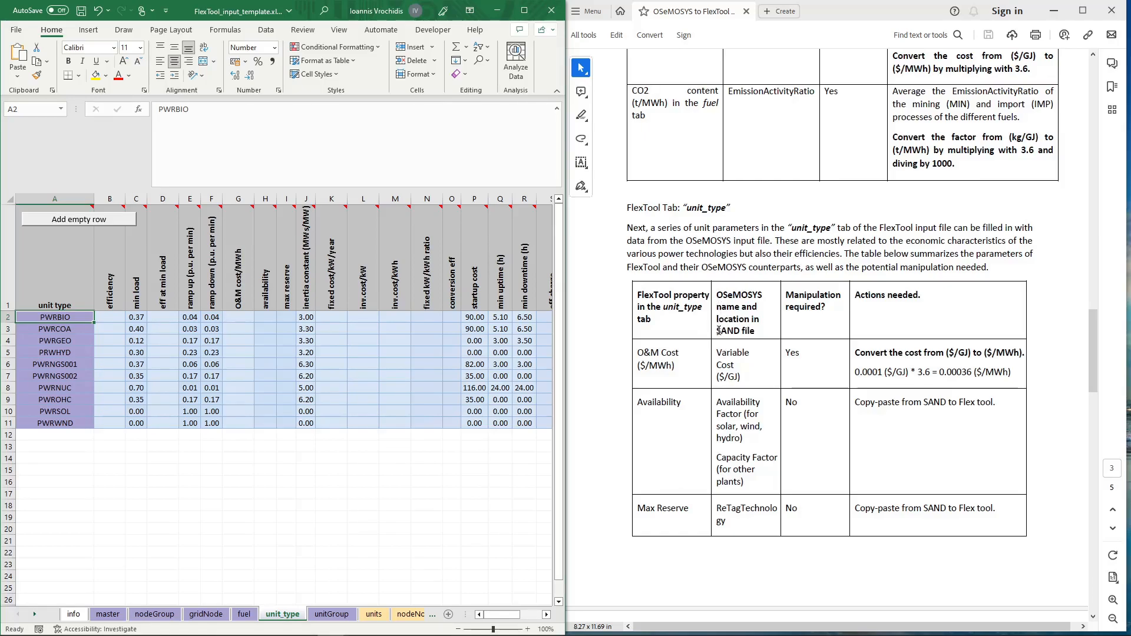
drag(717, 331, 755, 333)
click(743, 379)
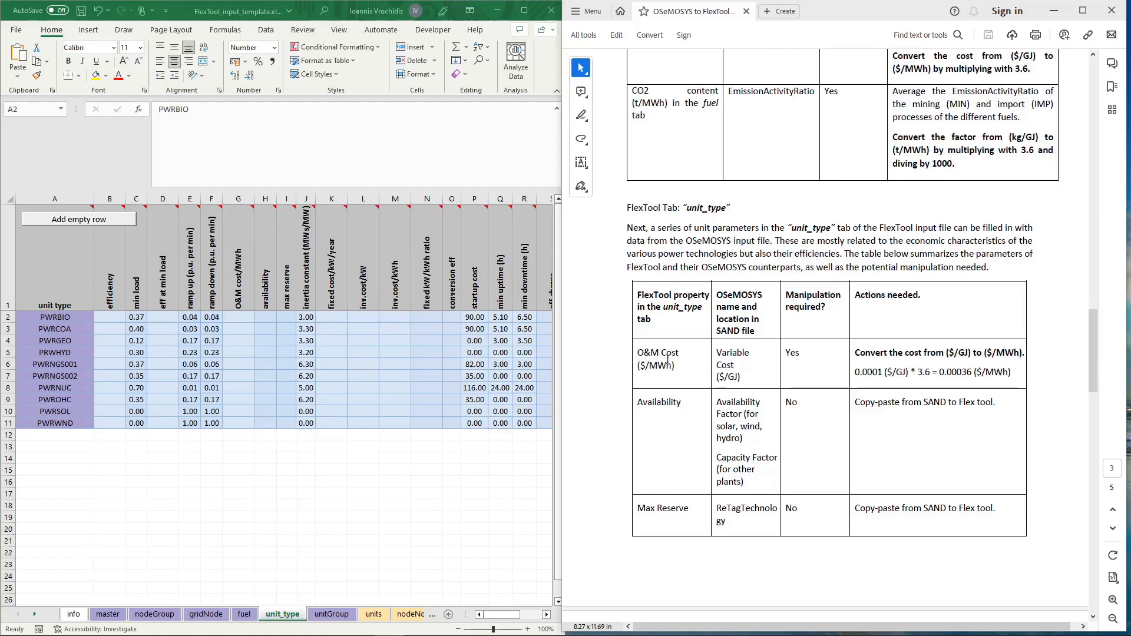
mouse_move(242, 285)
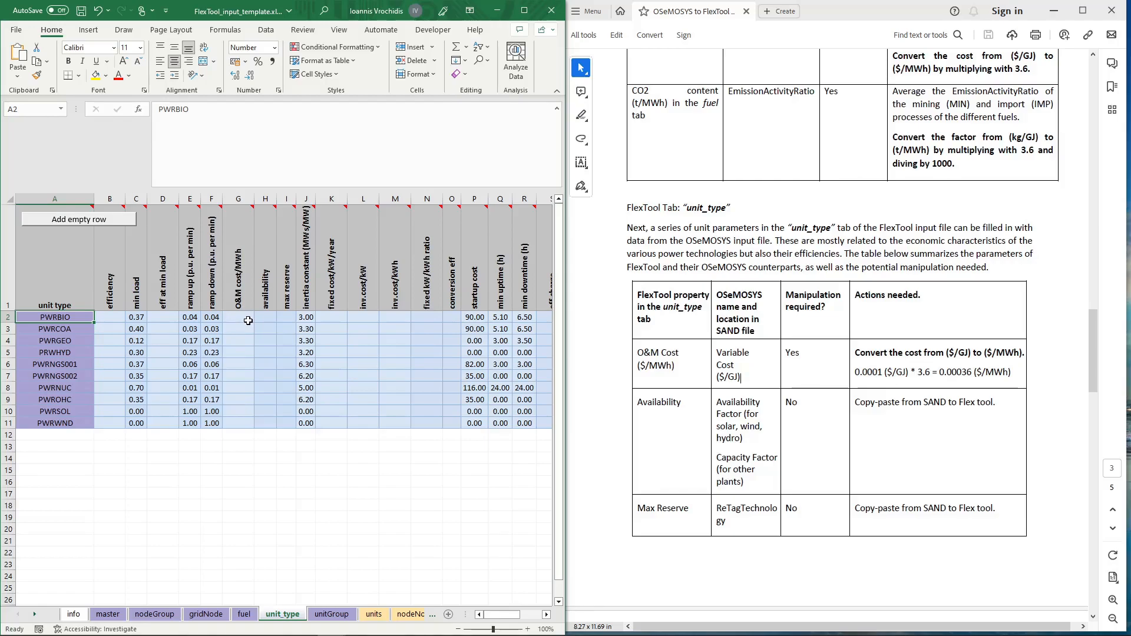
drag(741, 378, 722, 358)
click(721, 355)
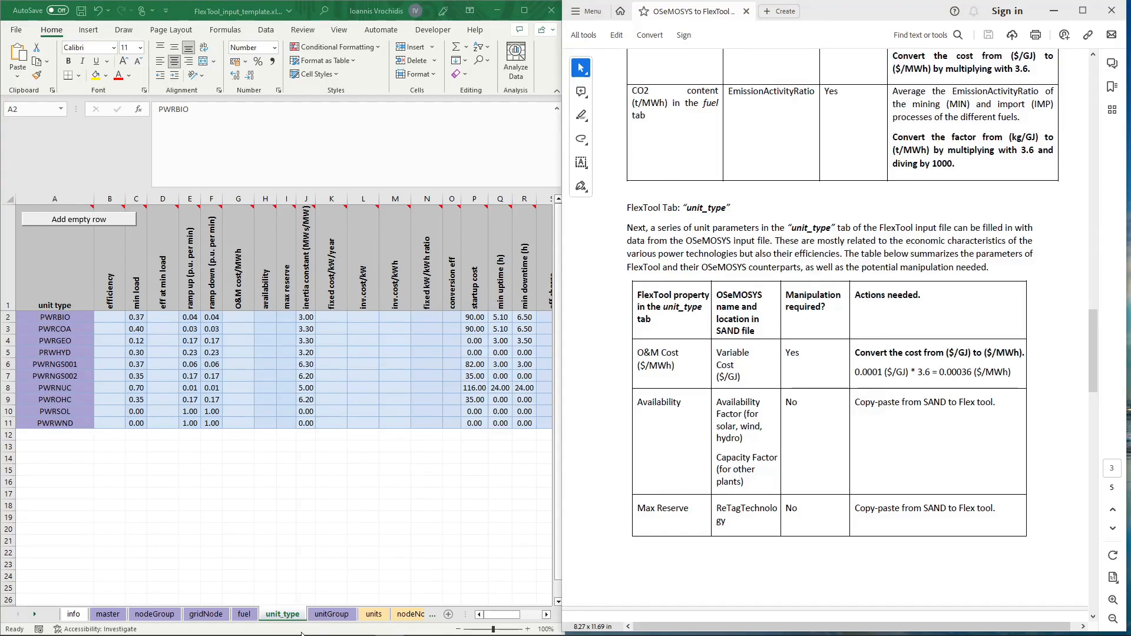
Locate the 2015 VariableCost of PWRBIO in the Parameters sheet of the SAND interface workbook.
mouse_move(331, 630)
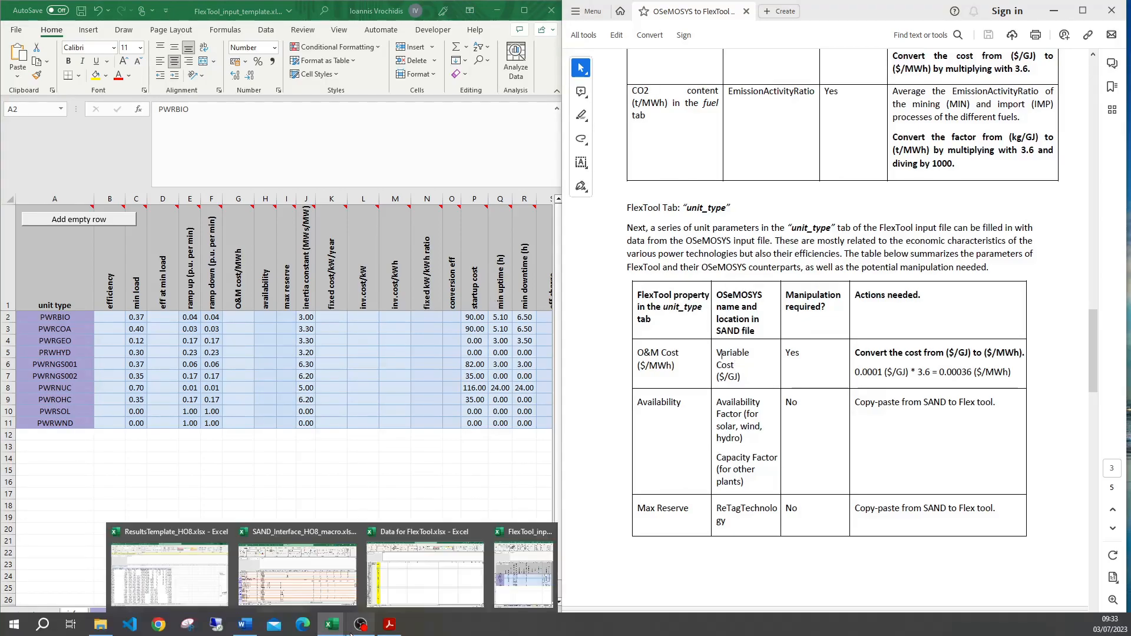
click(297, 574)
scroll(456, 300, down, 5)
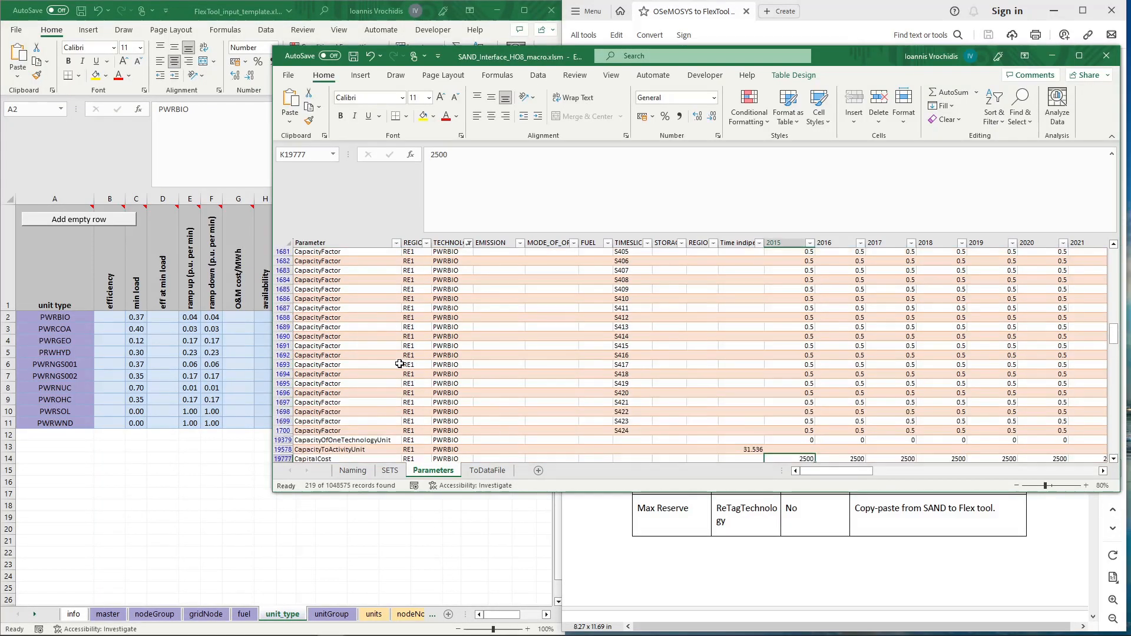
scroll(456, 300, up, 14)
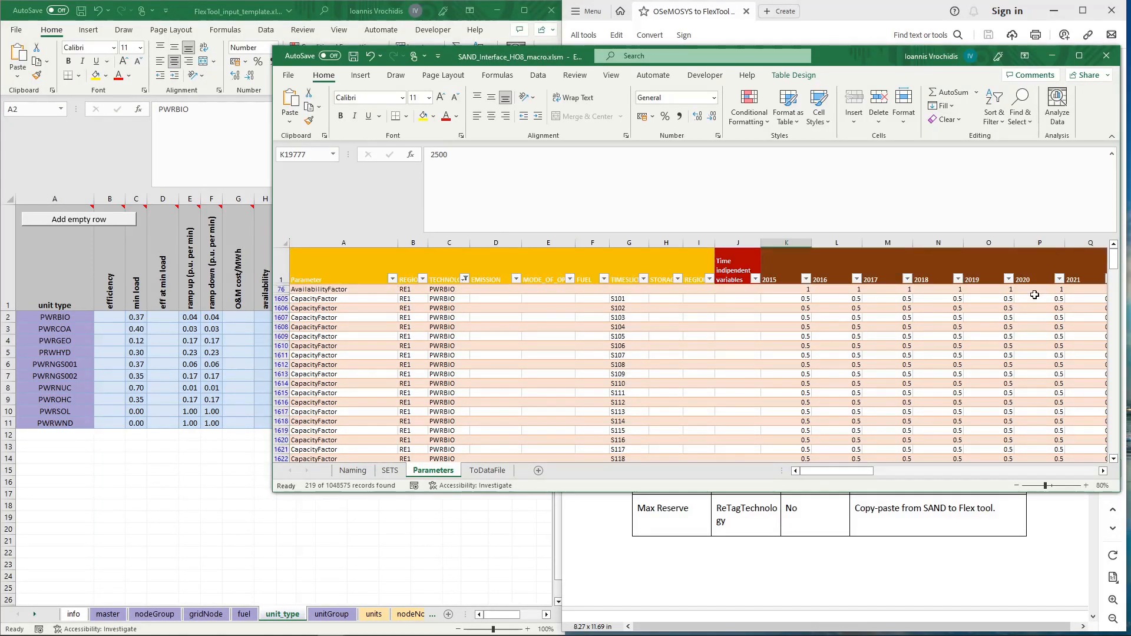
scroll(412, 329, down, 10)
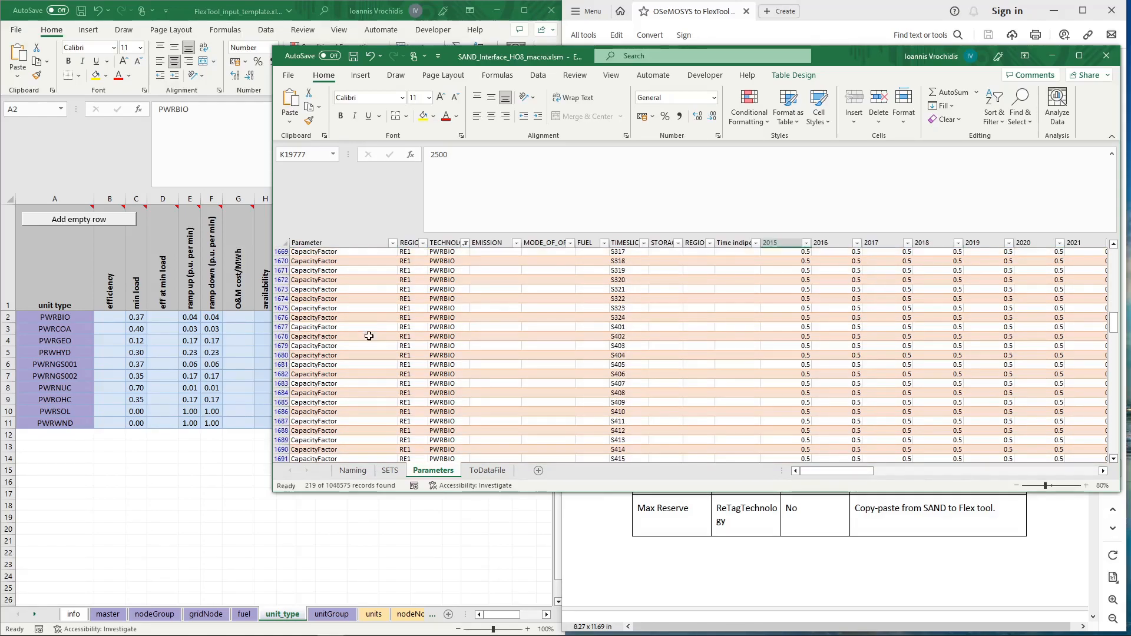
scroll(353, 324, down, 15)
scroll(361, 331, up, 6)
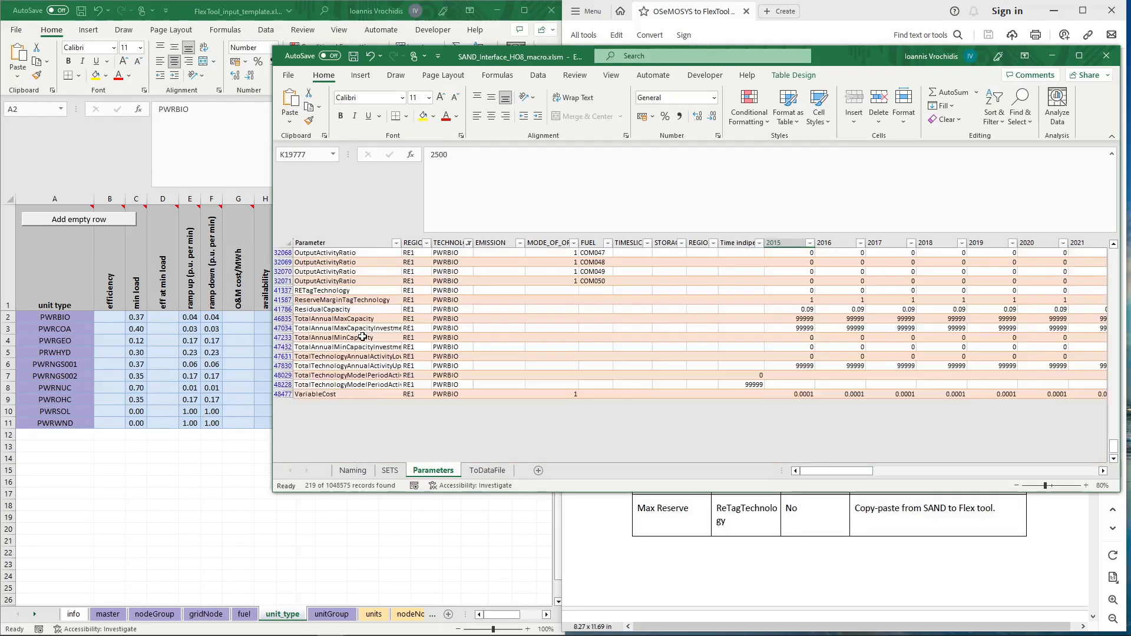
scroll(373, 345, down, 1)
click(795, 394)
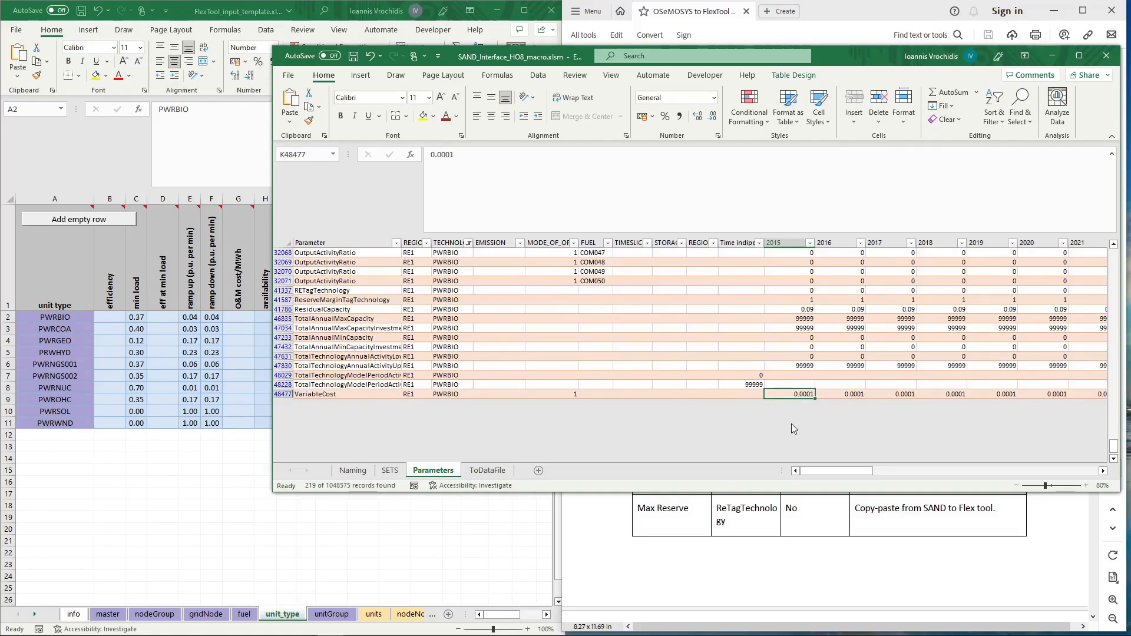
Copy PWRBIO's 2015 VariableCost of 0.0001 from the SAND workbook into its O&M cost cell G2 on the template's unit_type sheet.
drag(456, 154, 408, 193)
key(super+c)
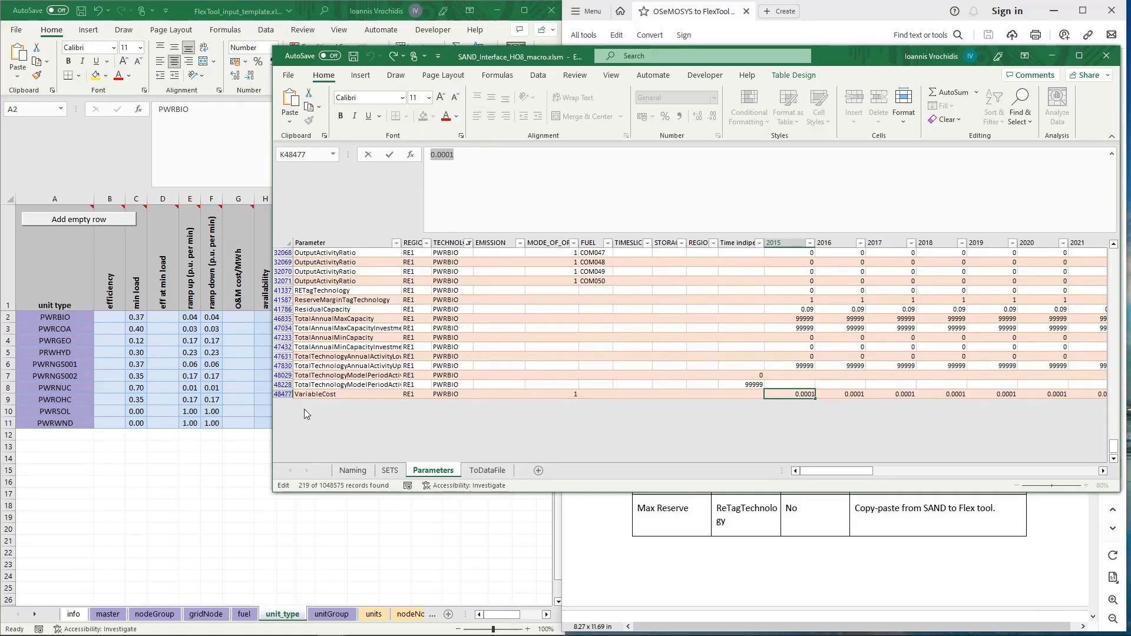
click(255, 318)
right_click(252, 319)
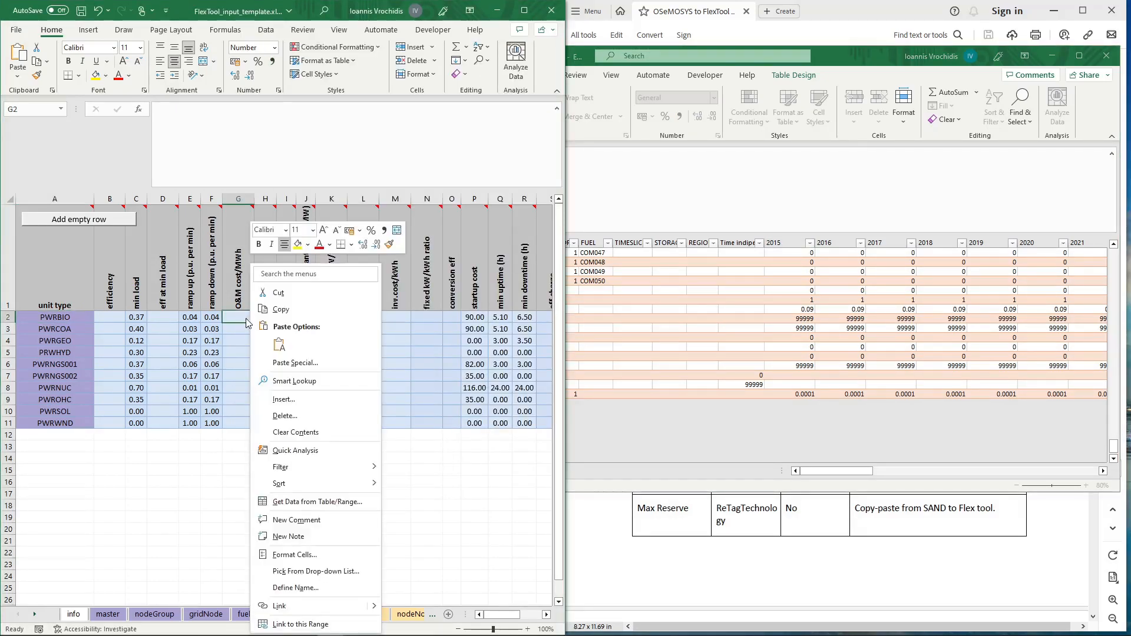
click(278, 343)
click(850, 554)
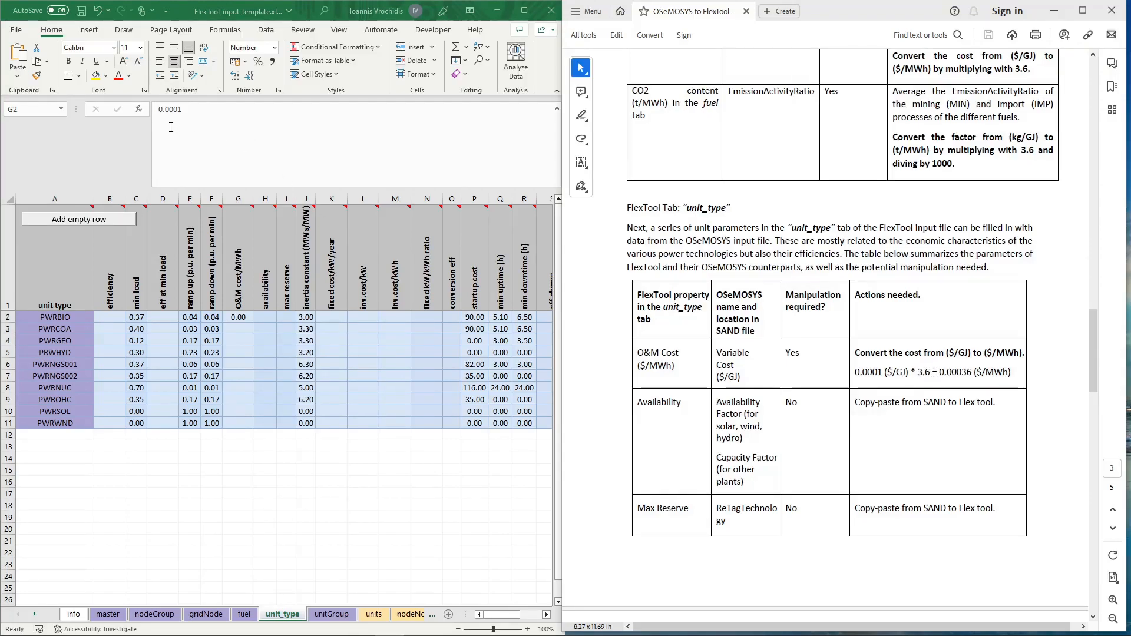
Convert the PWRBIO O&M cost in cell G2 from $/GJ to $/MWh with the formula =3.6*0.0001.
click(155, 115)
text(=)
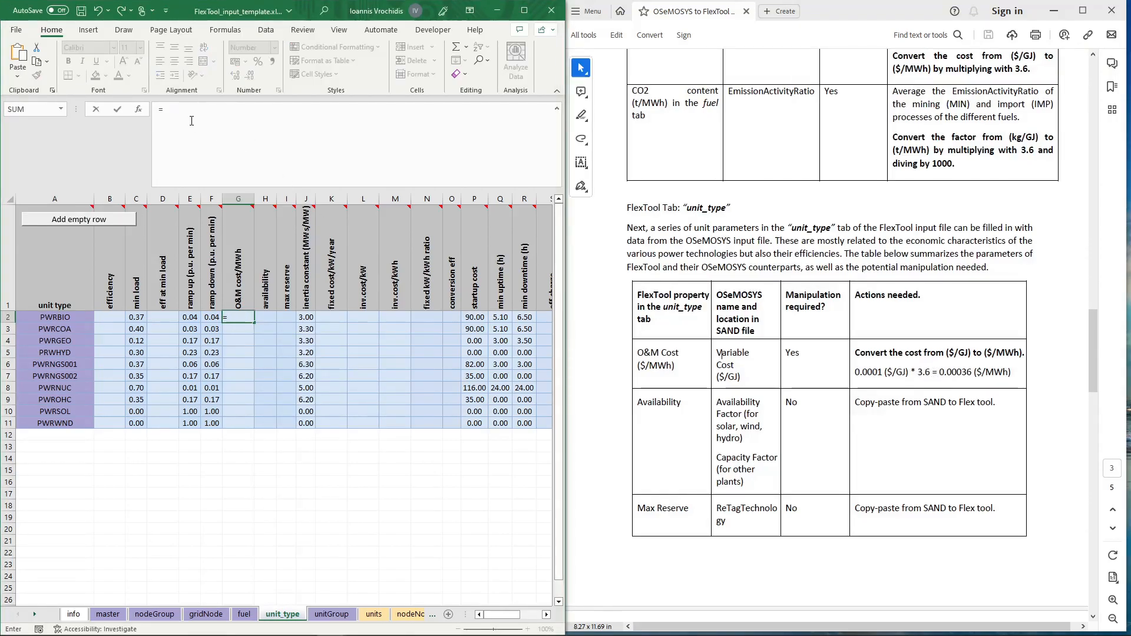
key(Escape)
click(159, 112)
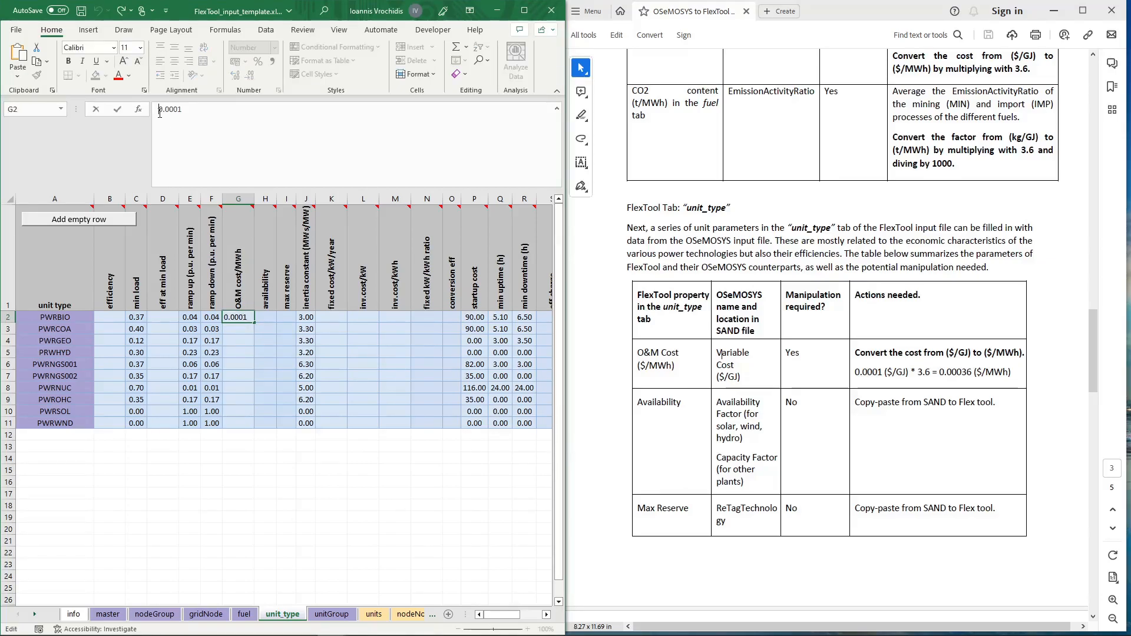
text(-)
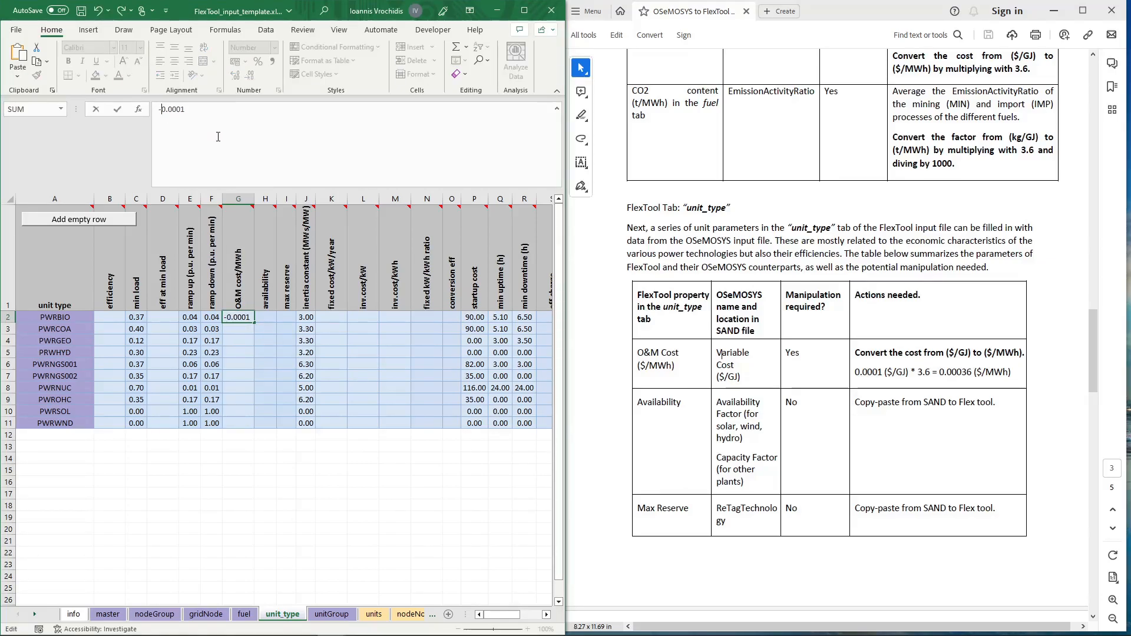
key(BackSpace)
text(=3.6*)
click(923, 404)
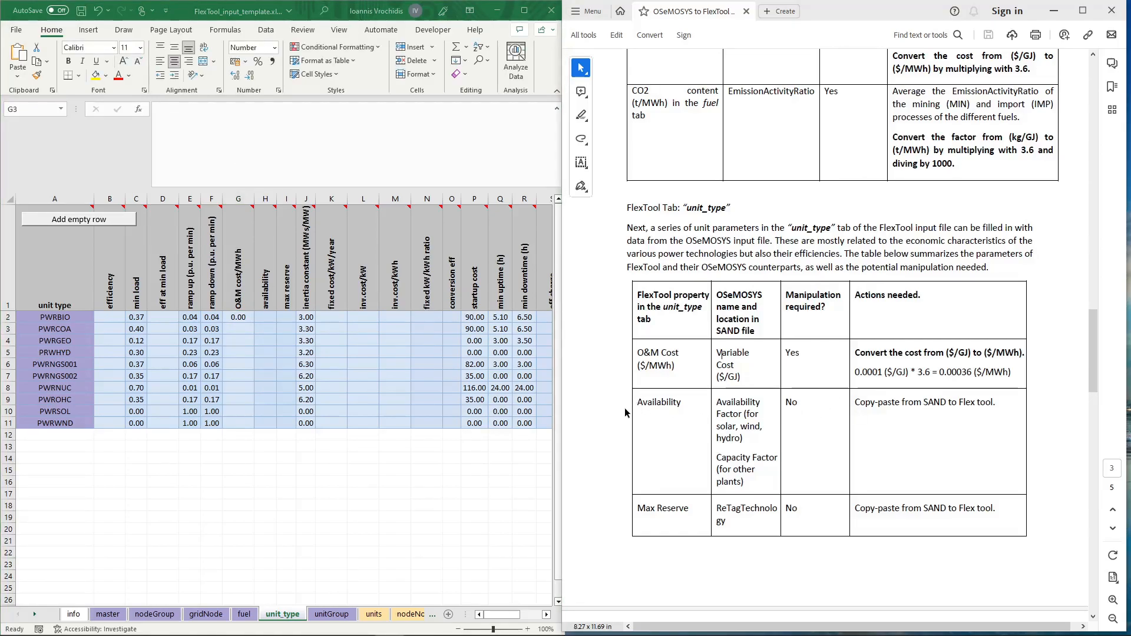
Examine in the exercise guide which SAND parameter supplies the availability, and match the template's hydro, solar, wind and other unit types to it.
click(268, 294)
mouse_move(265, 244)
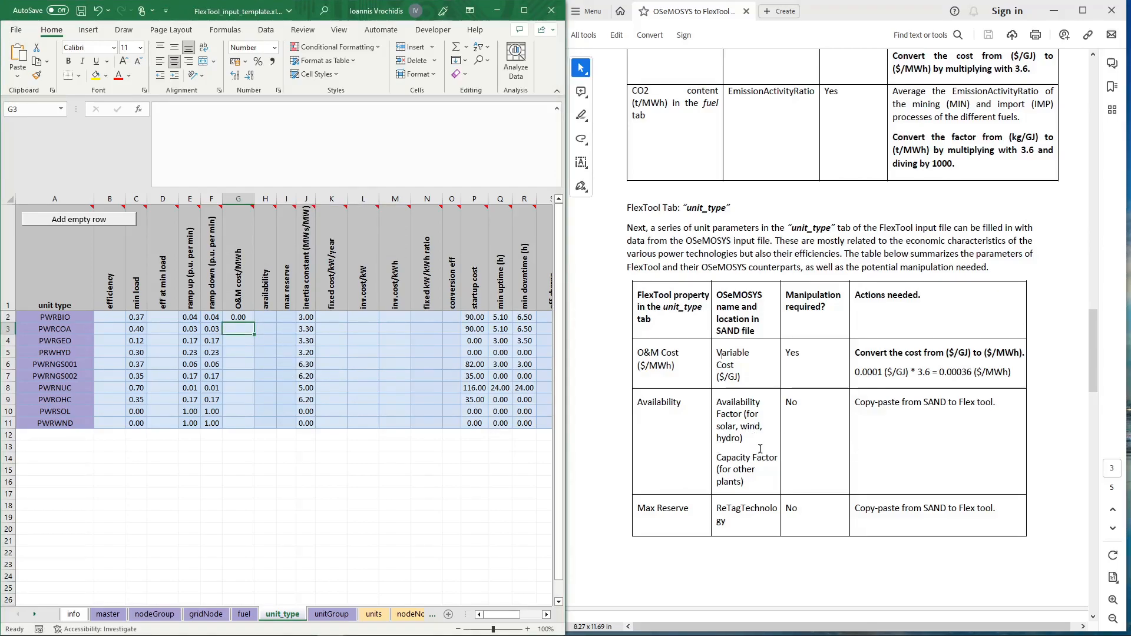
drag(718, 401, 745, 441)
drag(743, 483, 720, 458)
drag(720, 404, 745, 437)
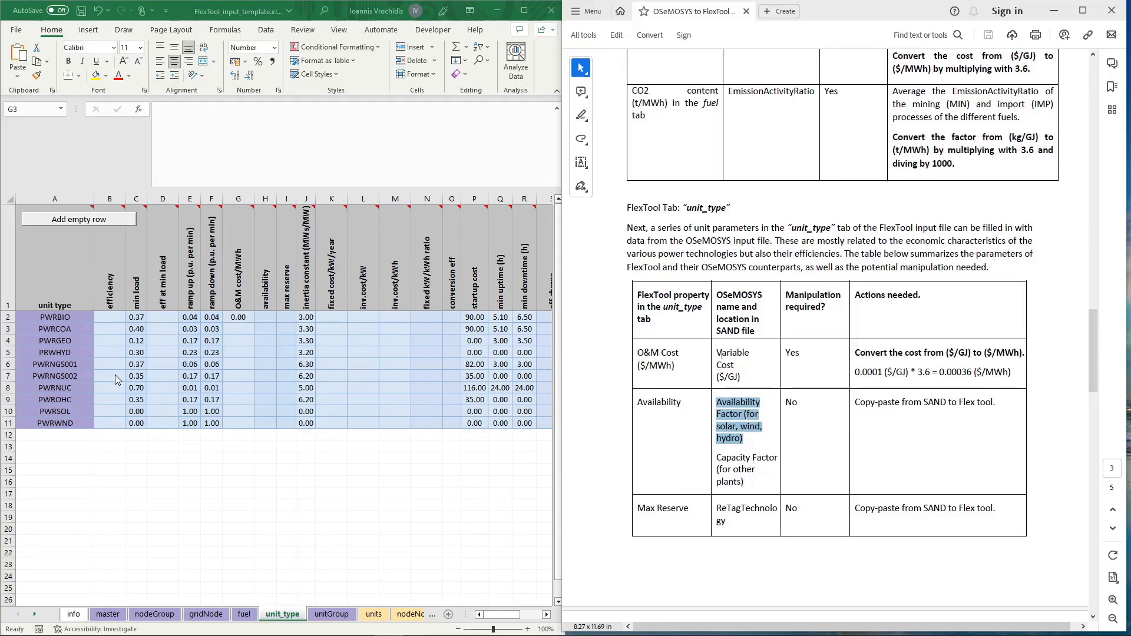
click(61, 355)
click(61, 354)
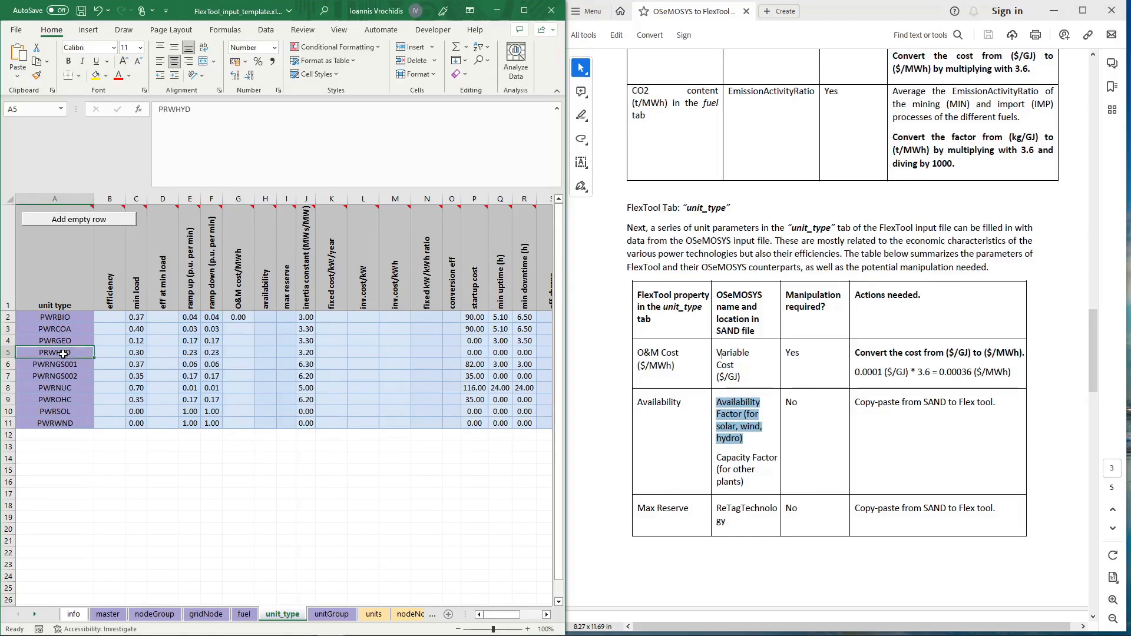
click(73, 414)
click(72, 422)
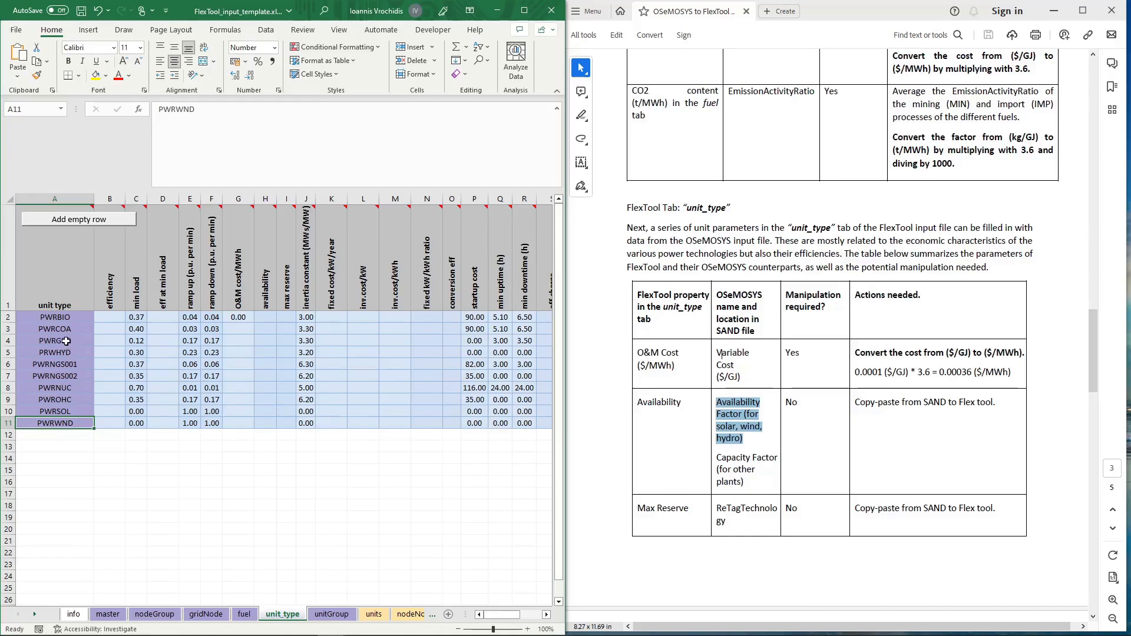
click(52, 318)
drag(754, 470, 706, 460)
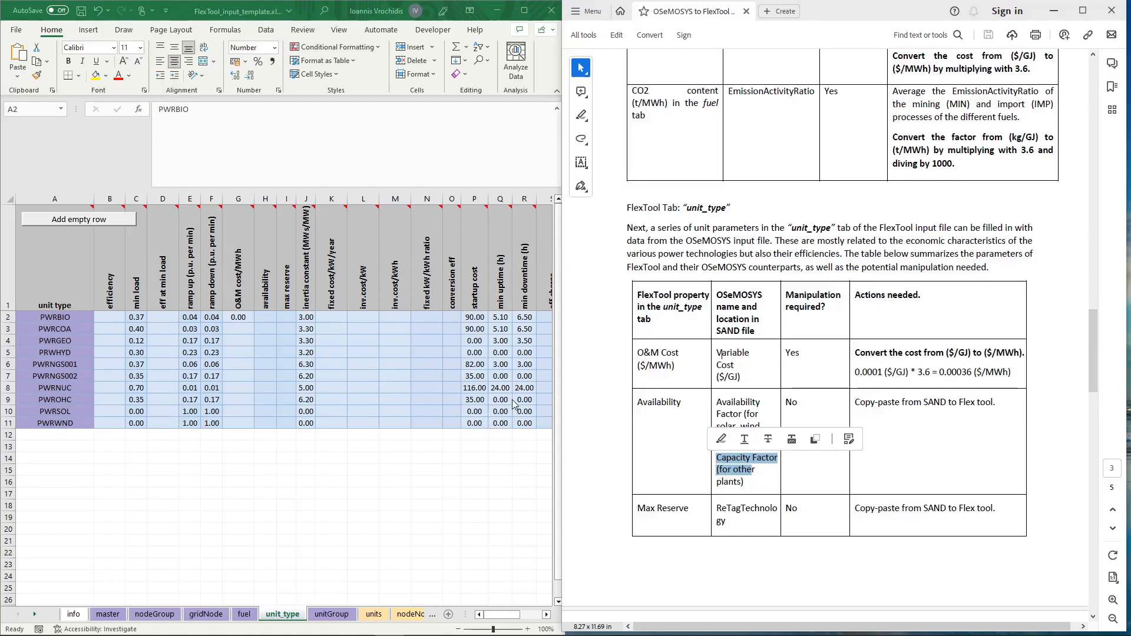
Copy PWRBIO's 2015 CapacityFactor of 0.5 from the SAND Parameters sheet into its availability cell H2 in the template.
mouse_move(332, 625)
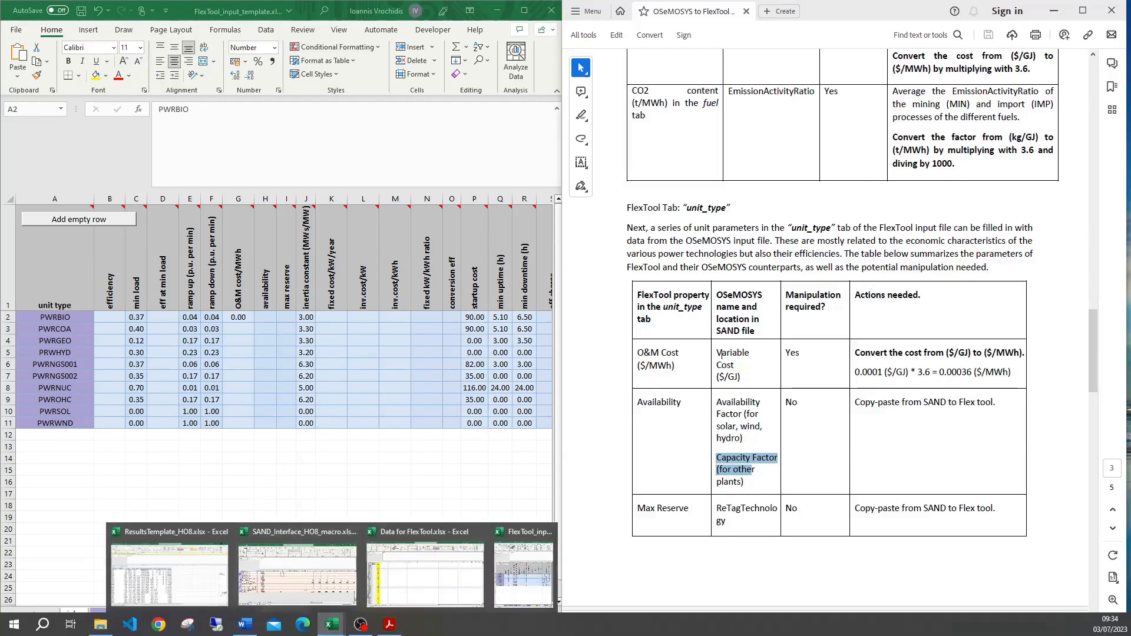
click(297, 574)
drag(1113, 450, 1113, 257)
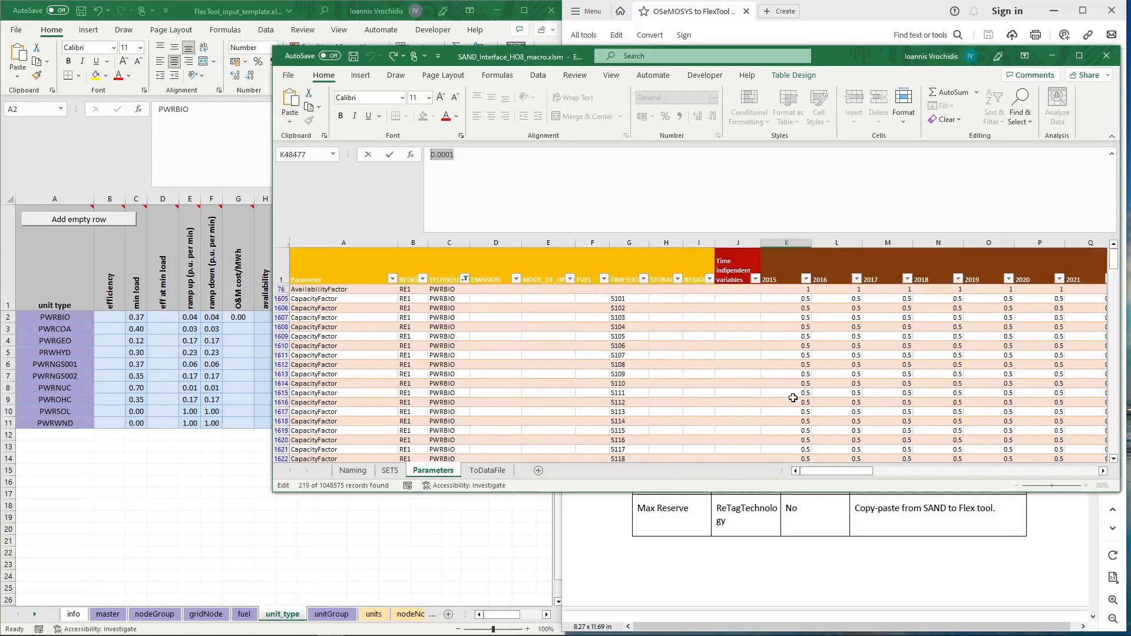
click(796, 297)
right_click(799, 298)
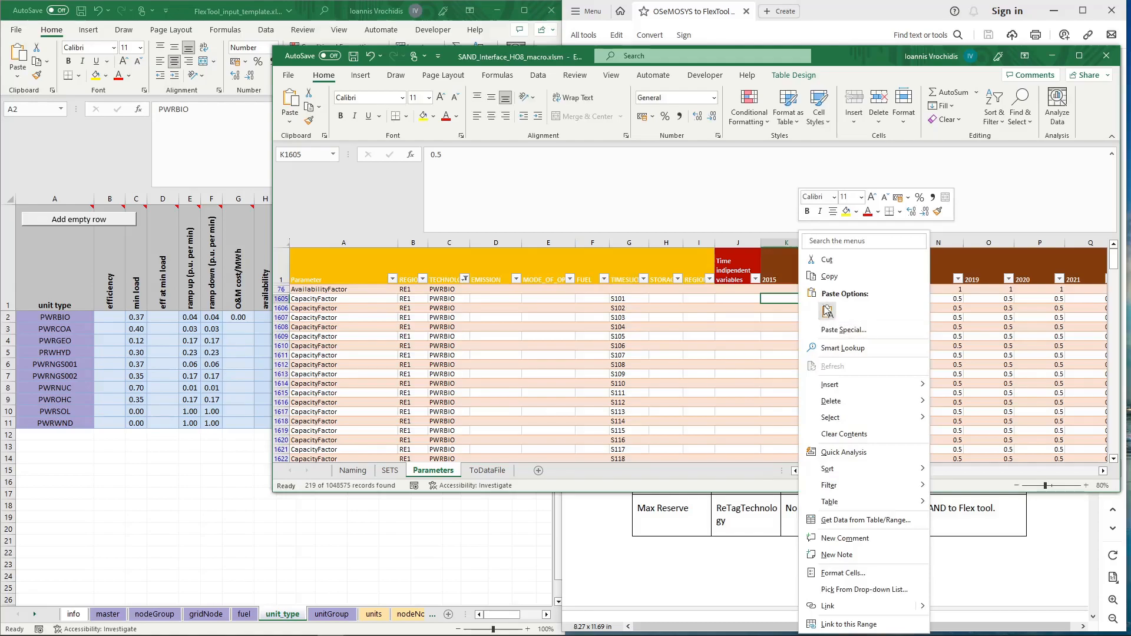
click(829, 276)
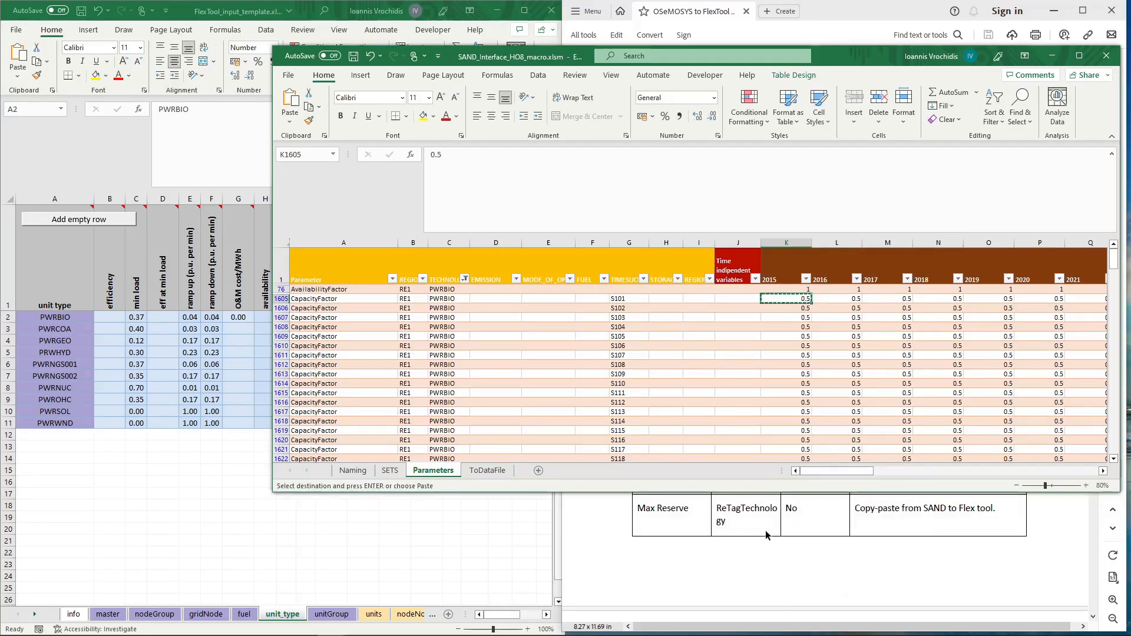
click(357, 554)
right_click(263, 316)
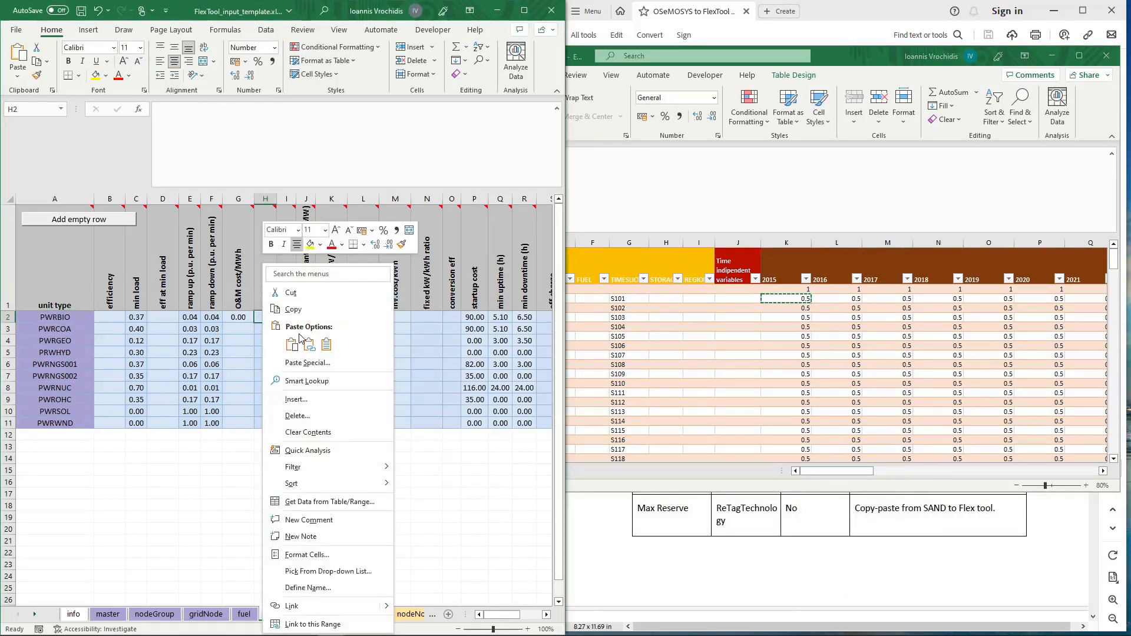
click(309, 344)
Set PWRBIO's max reserve in cell I2 to 1, following the guide's mapping to ReserveMarginTagTechnology in the SAND Parameters sheet.
click(907, 543)
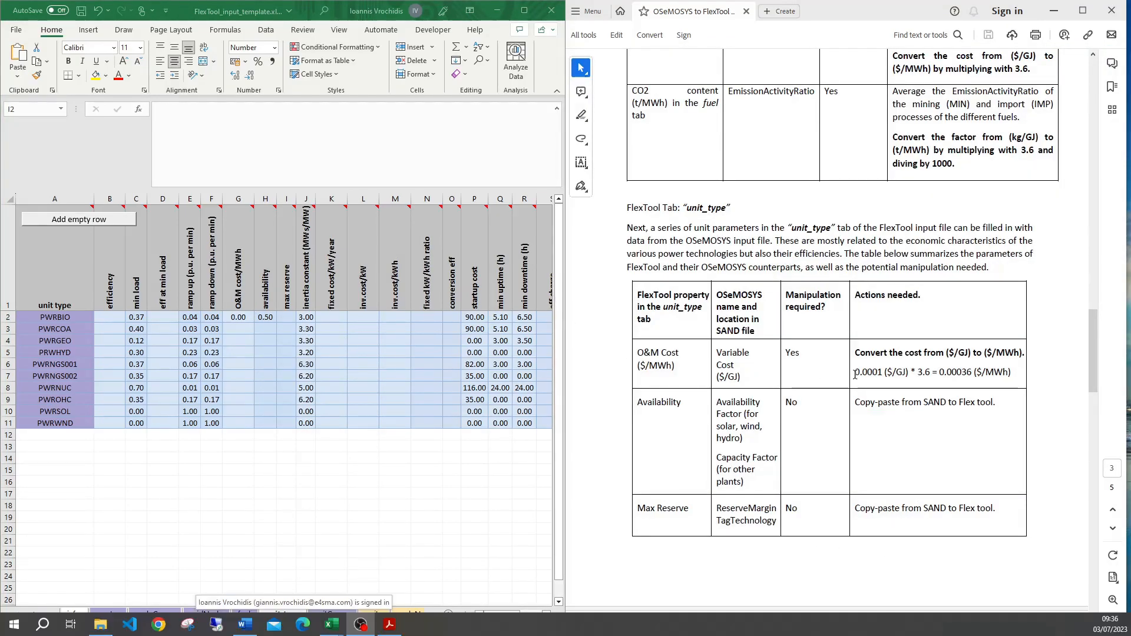
click(855, 375)
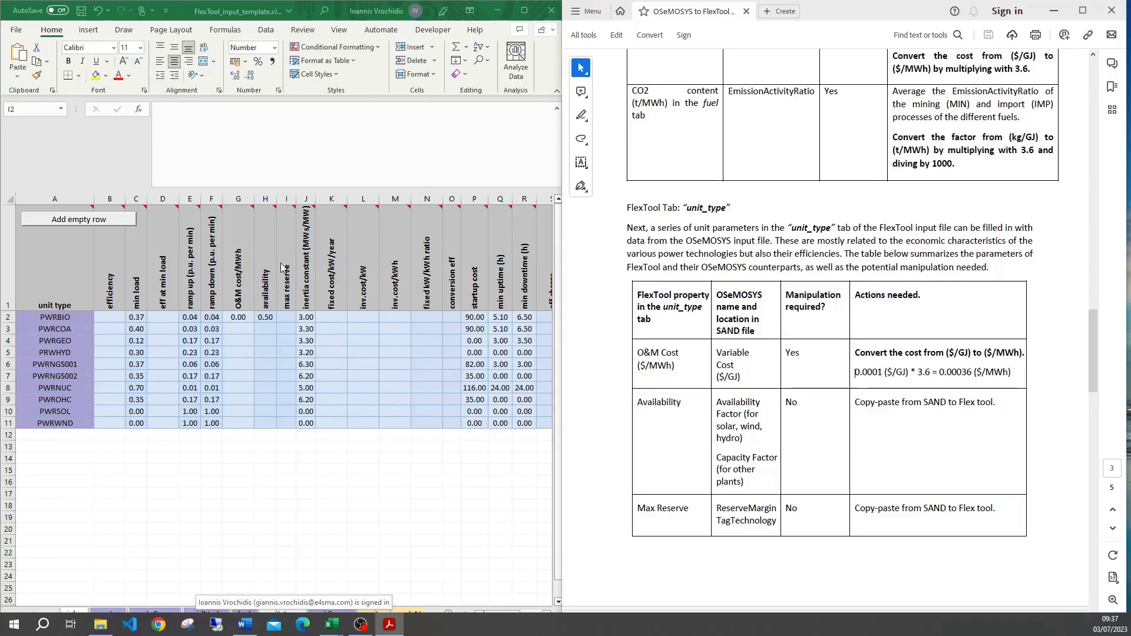
drag(716, 509, 778, 523)
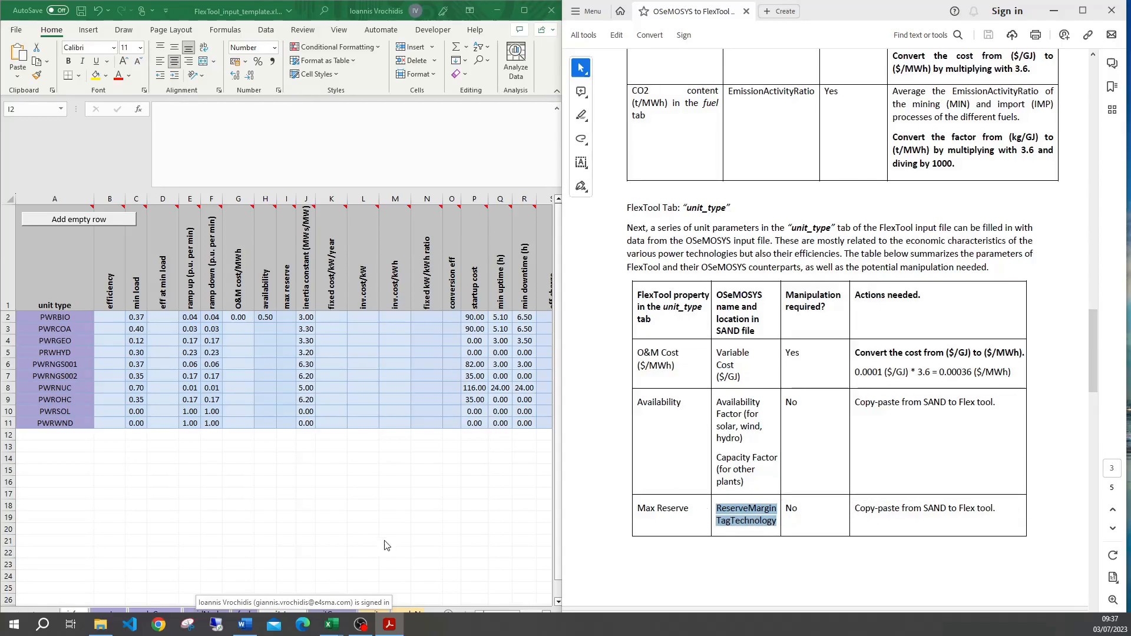
mouse_move(329, 629)
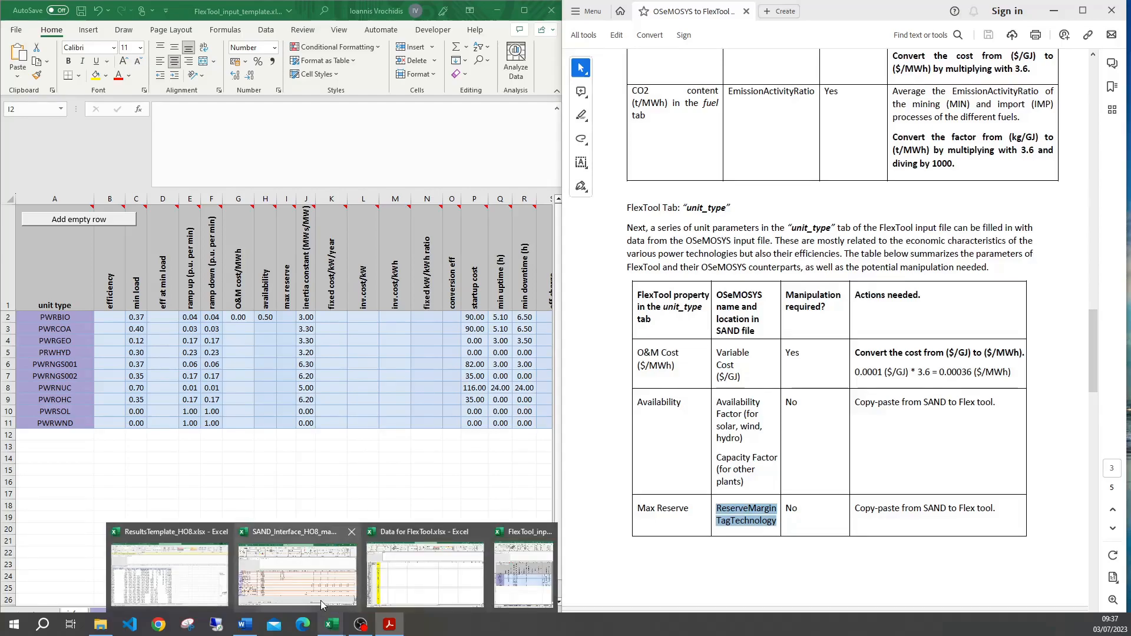
click(297, 574)
drag(384, 326, 813, 327)
click(207, 423)
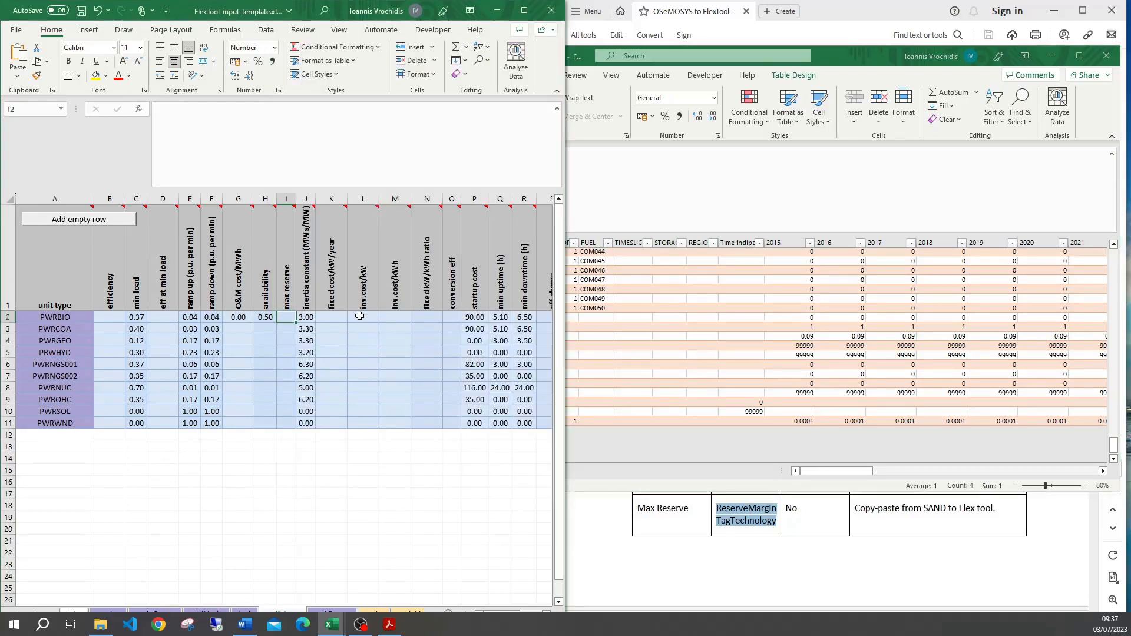
text(1)
click(786, 517)
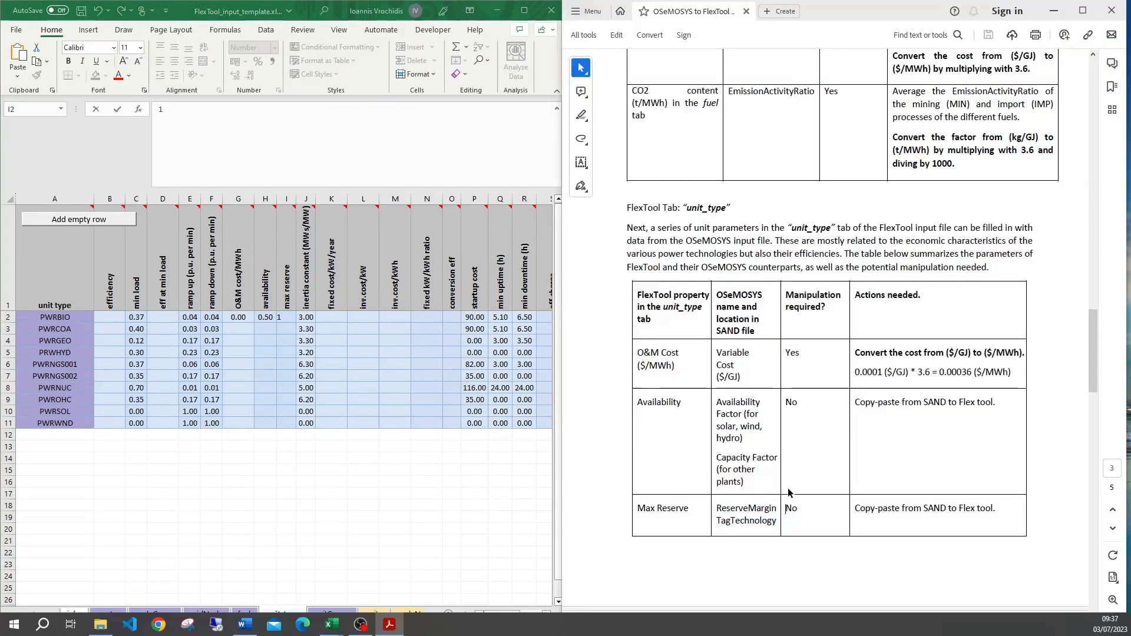
scroll(793, 480, down, 5)
click(367, 361)
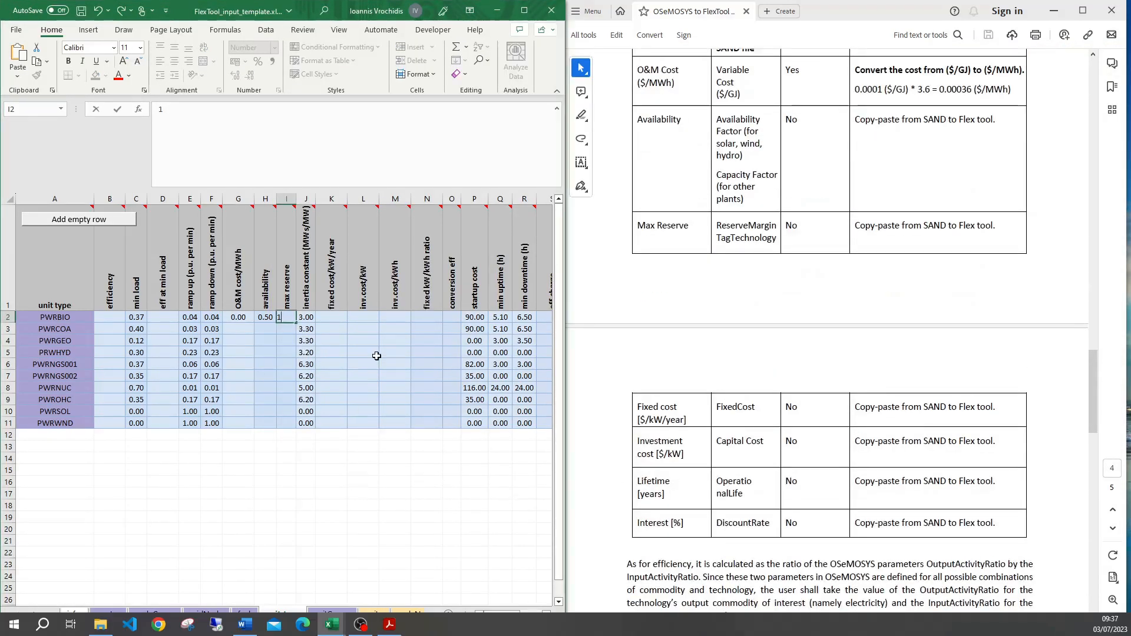
key(Return)
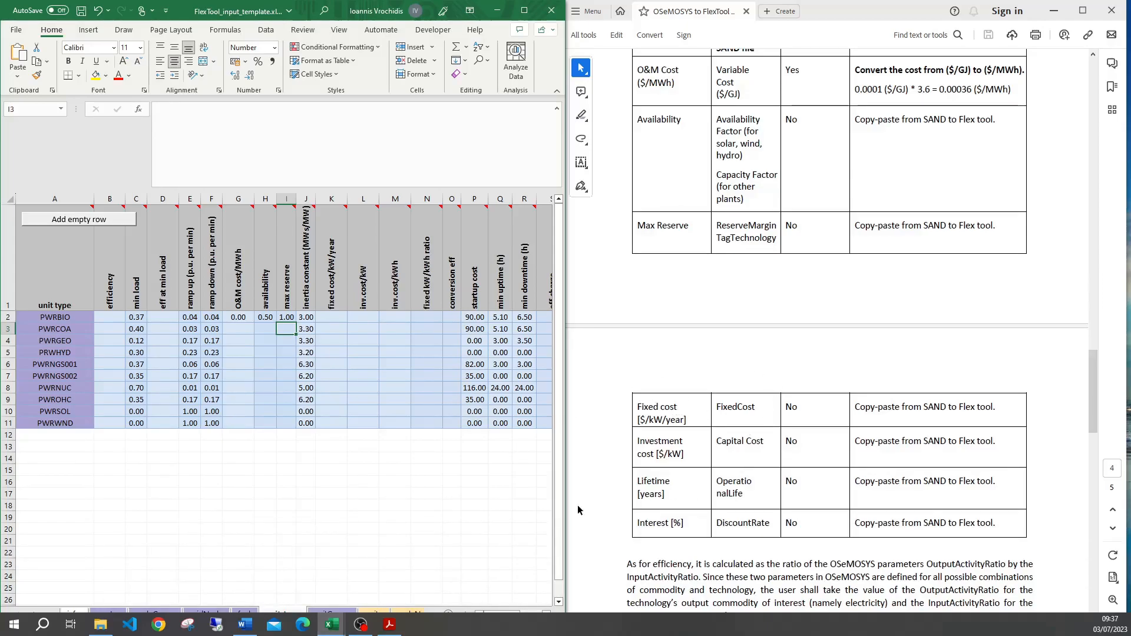
Copy PWRBIO's 2015 FixedCost of 75 from the SAND Parameters sheet into its fixed cost/kW/year cell K2 in the template.
mouse_move(332, 623)
click(333, 602)
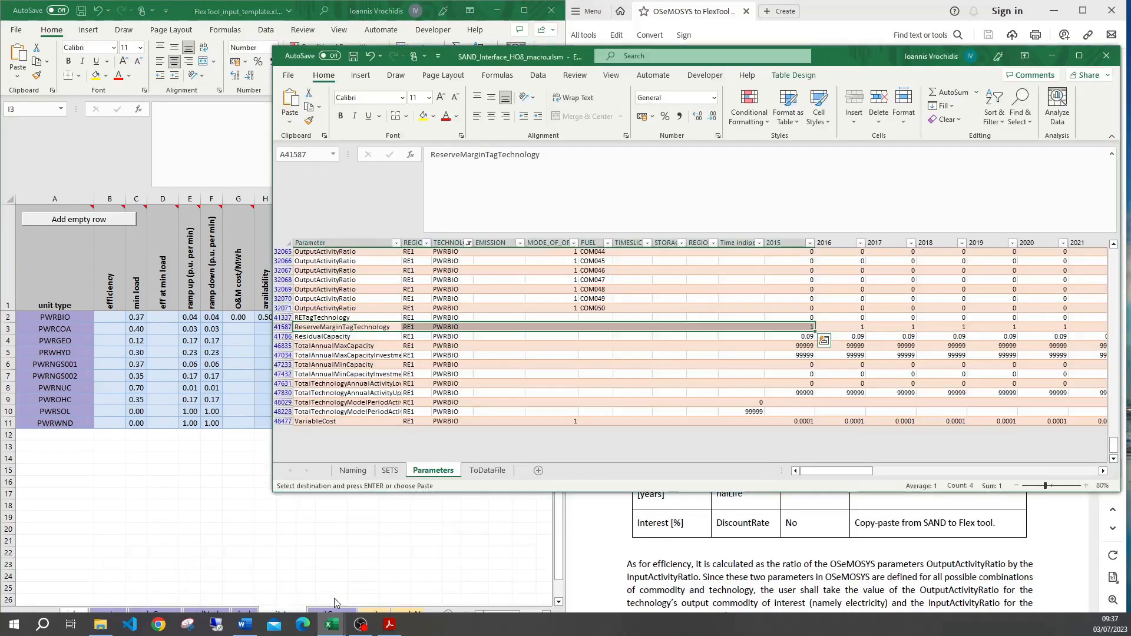
scroll(542, 385, up, 10)
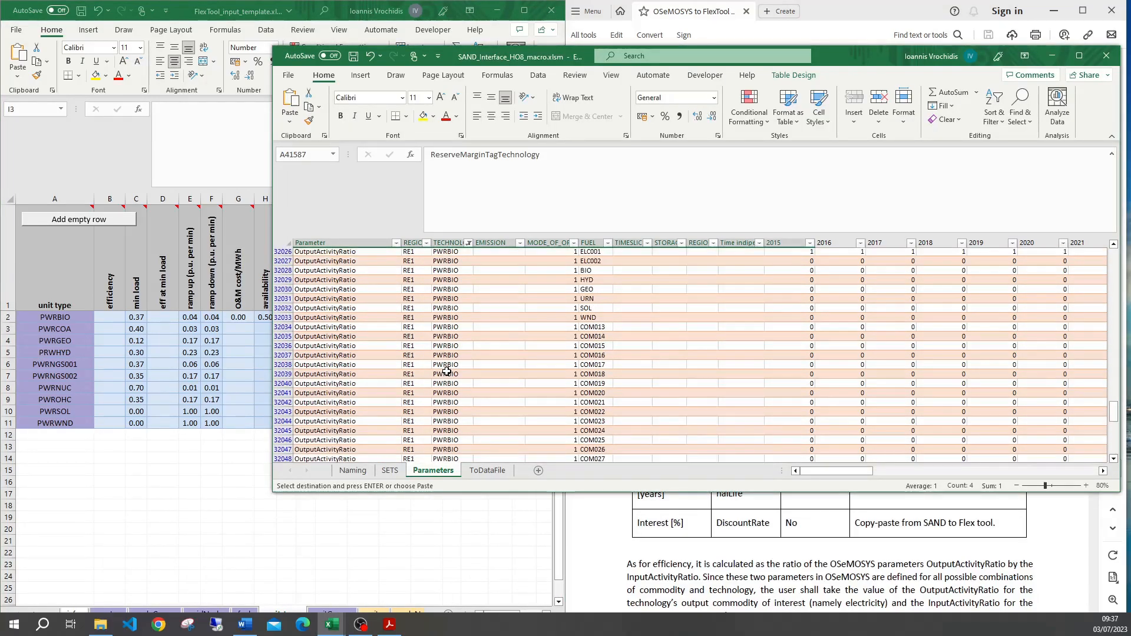
scroll(440, 380, down, 10)
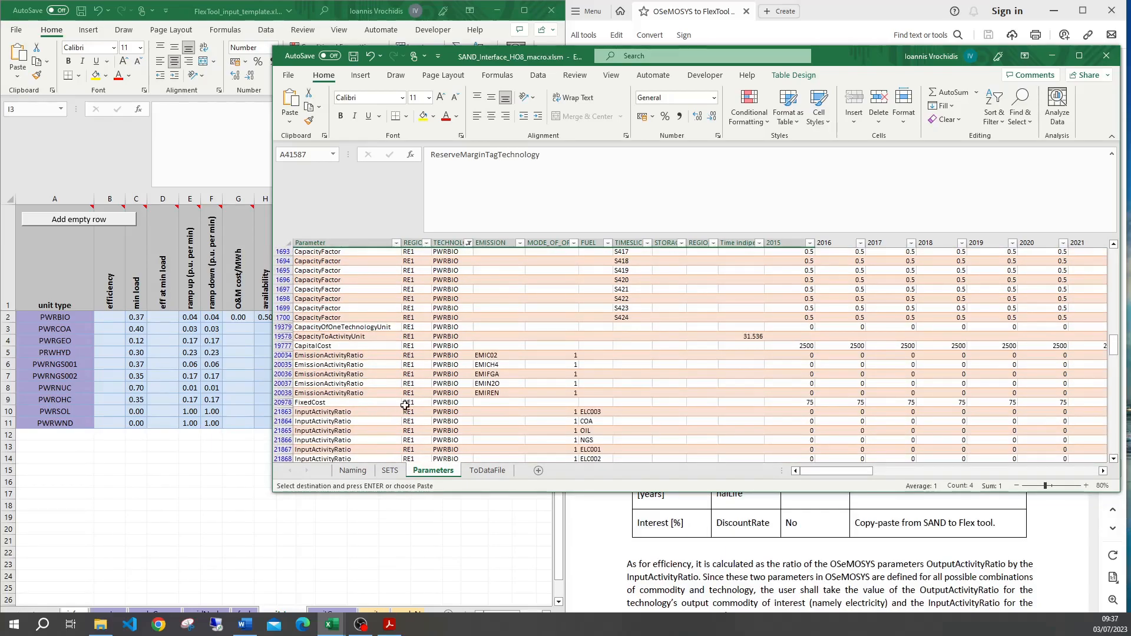
click(798, 402)
right_click(800, 402)
click(832, 276)
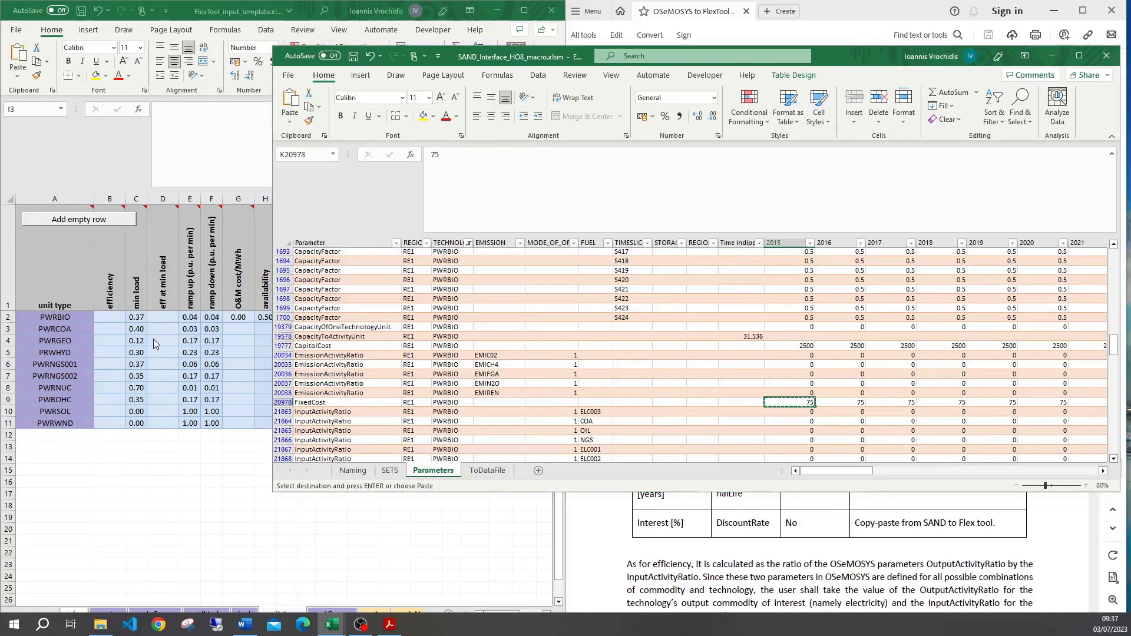
click(329, 316)
right_click(329, 316)
click(399, 352)
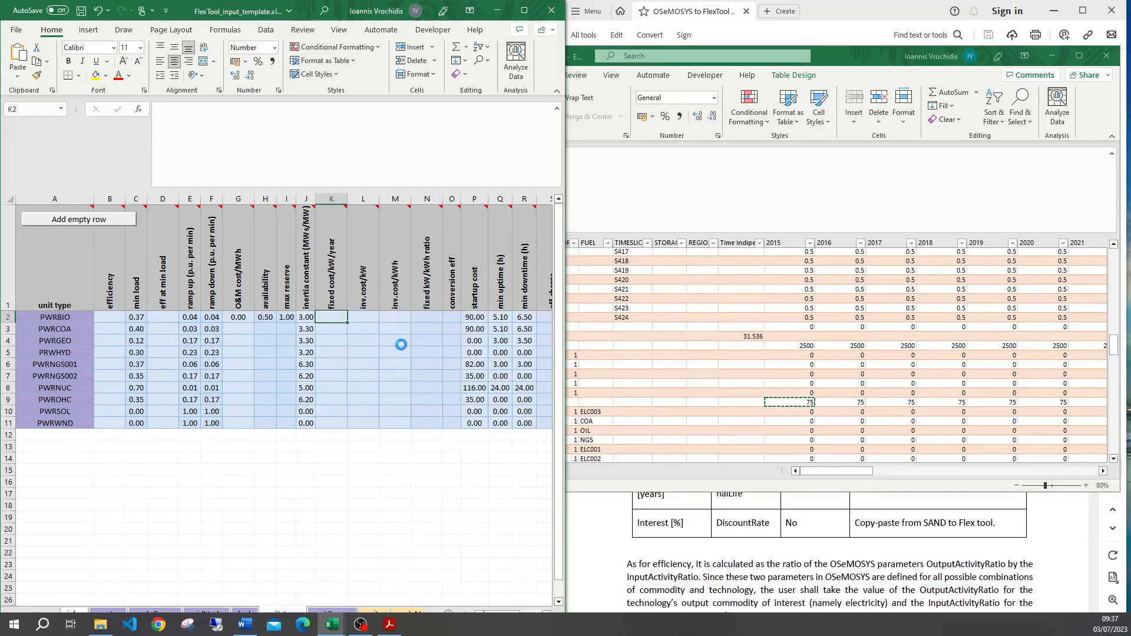
Copy PWRBIO's 2015 CapitalCost of 2500 from the SAND Parameters sheet into its inv.cost/kW cell L2 in the template.
click(767, 352)
drag(375, 348, 789, 348)
click(789, 346)
right_click(788, 347)
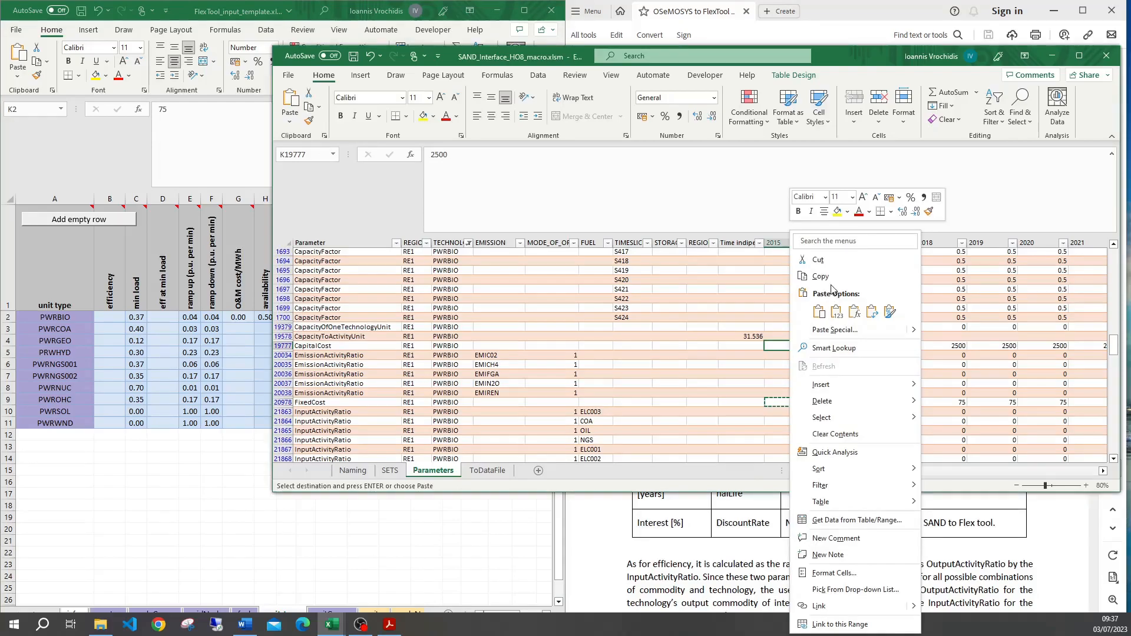
click(831, 277)
click(184, 361)
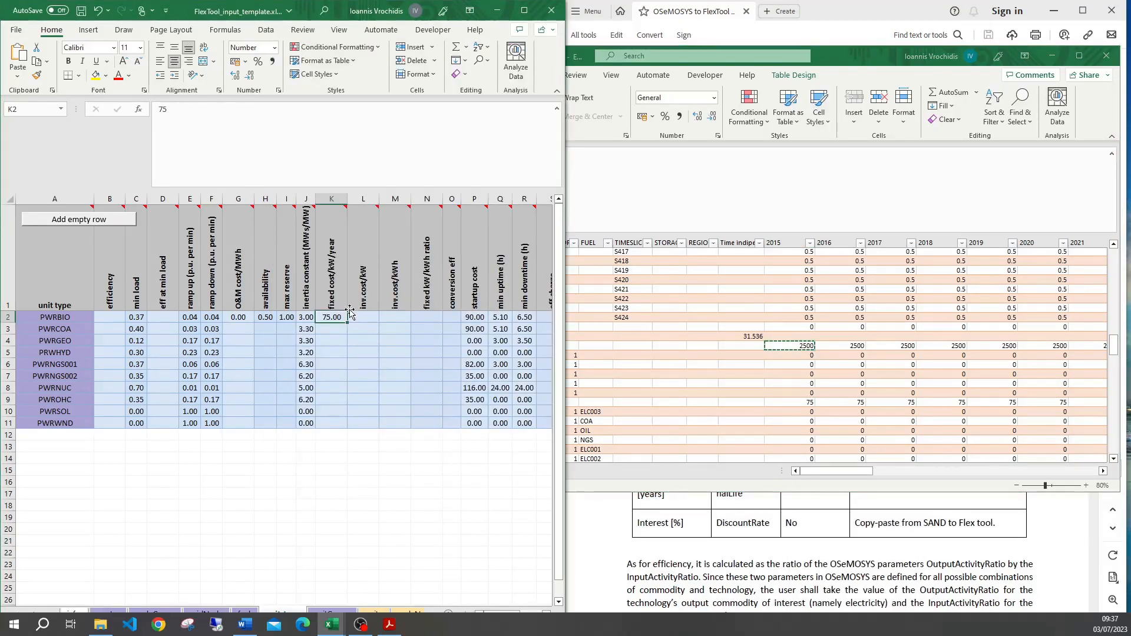
click(365, 318)
right_click(366, 318)
click(434, 346)
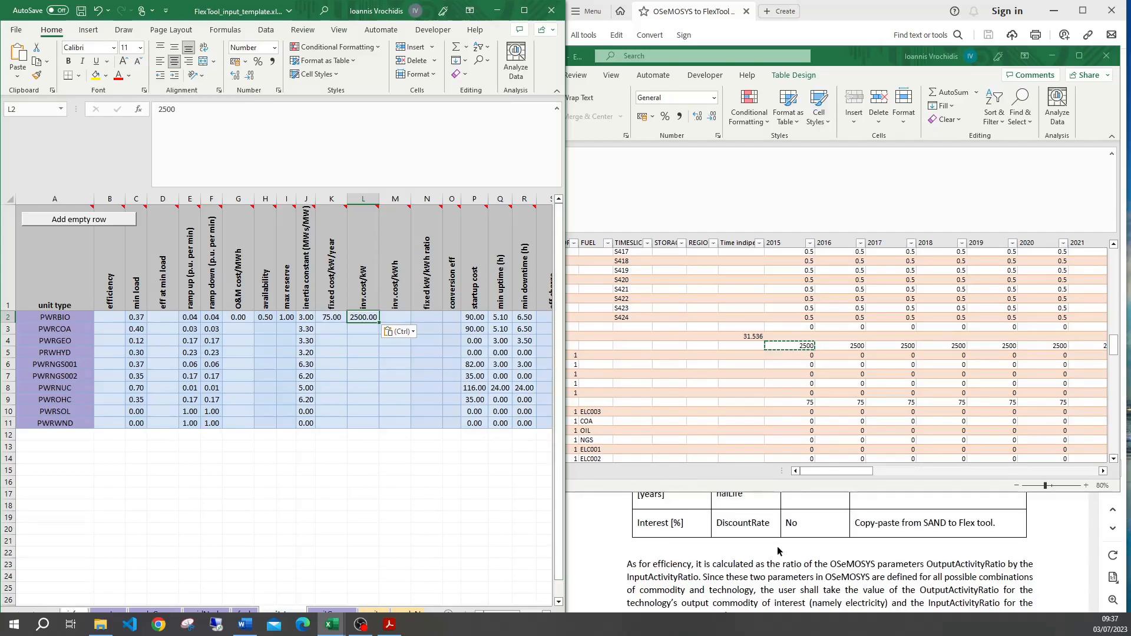
Set PWRBIO's lifetime in cell U2 to 30, following the guide's mapping to OperationalLife in the SAND Parameters sheet.
click(798, 551)
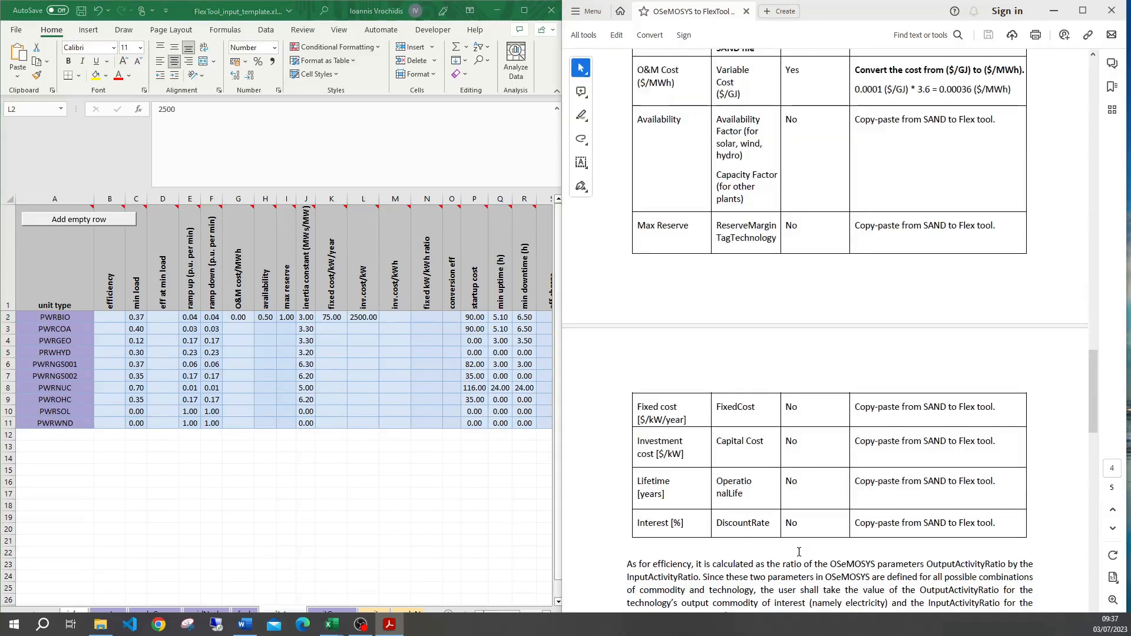
drag(638, 482, 664, 497)
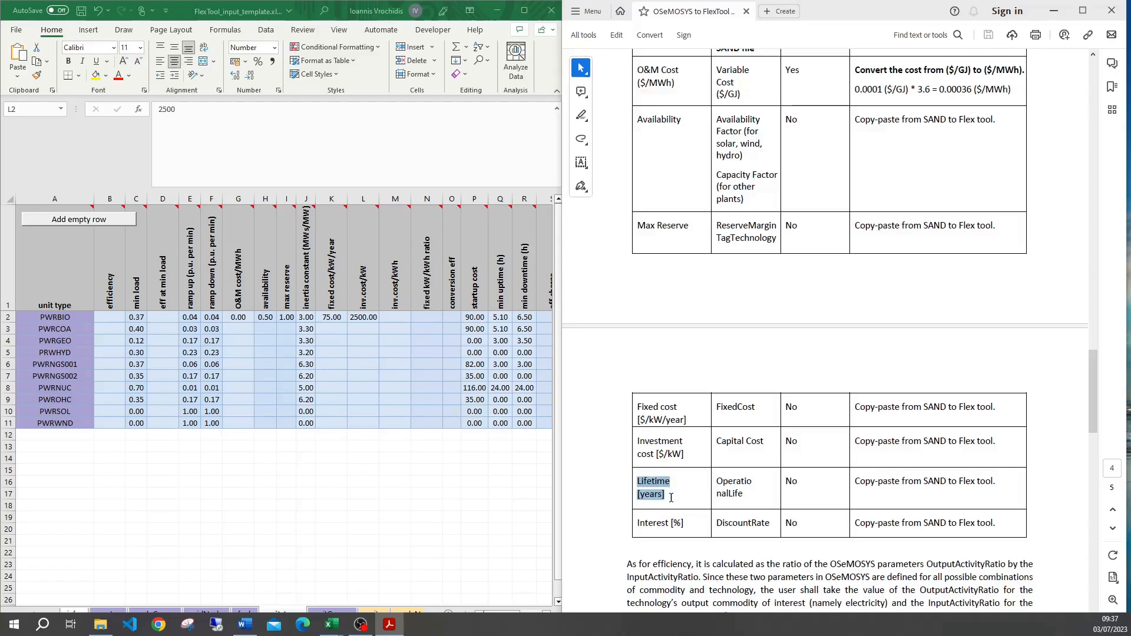
key(alt+Tab)
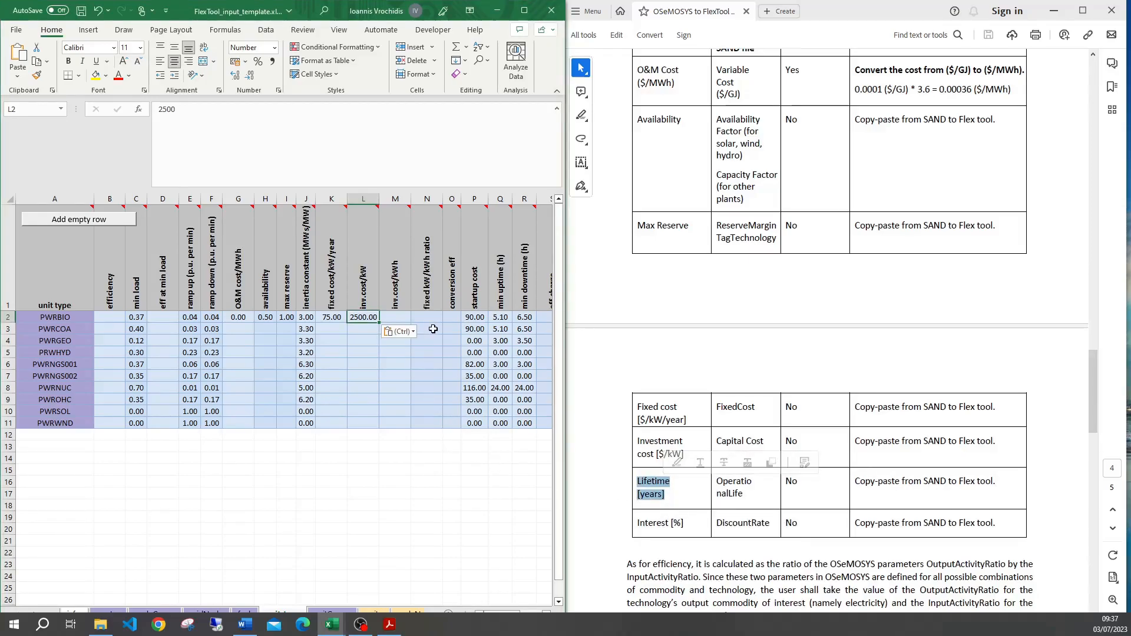
click(547, 613)
click(547, 614)
click(547, 614)
click(468, 318)
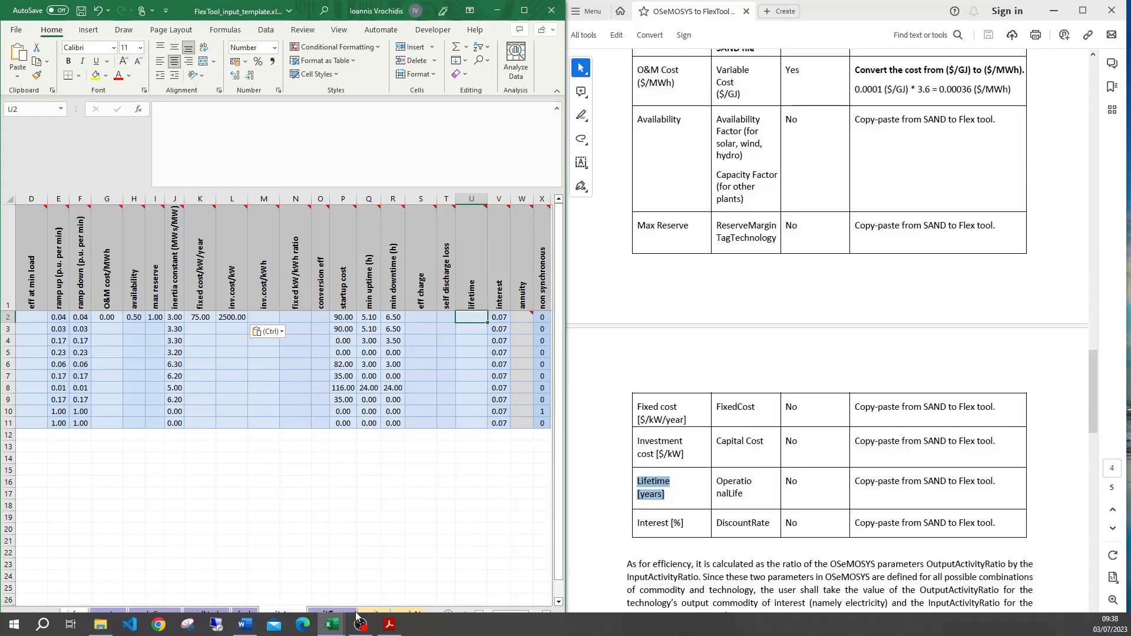
mouse_move(336, 625)
click(330, 589)
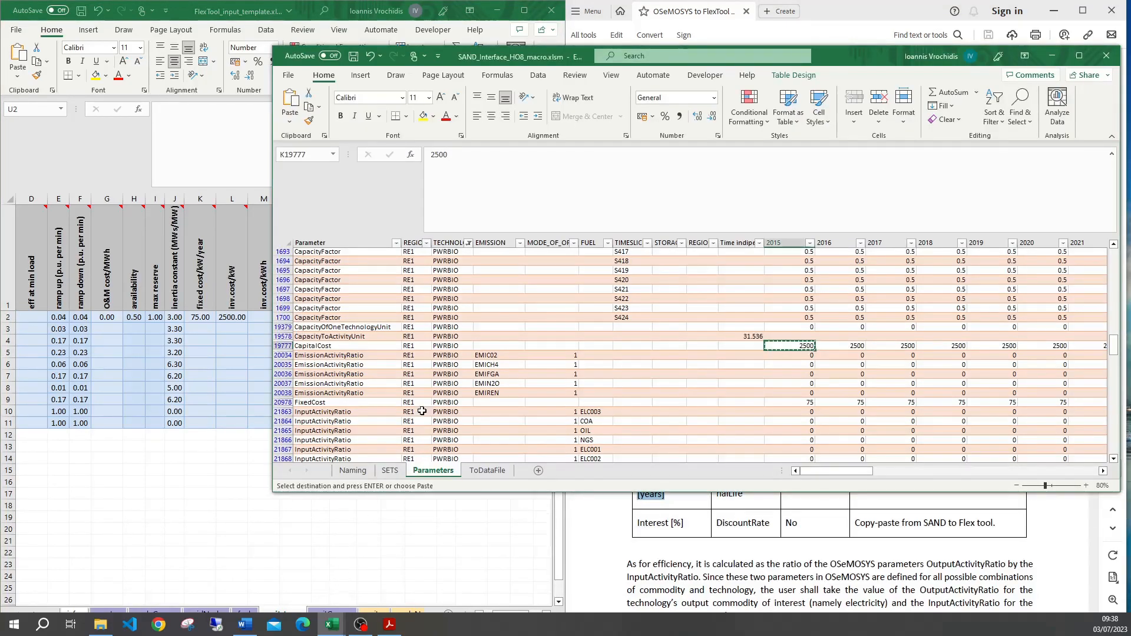
drag(1109, 352, 1117, 404)
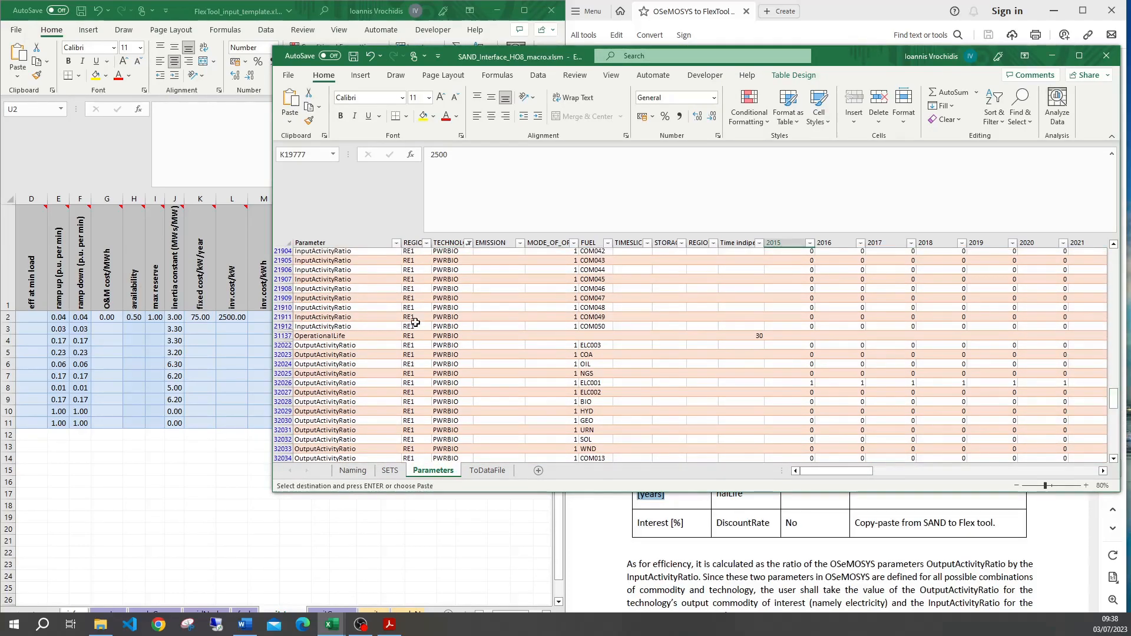
drag(335, 335, 734, 331)
click(737, 335)
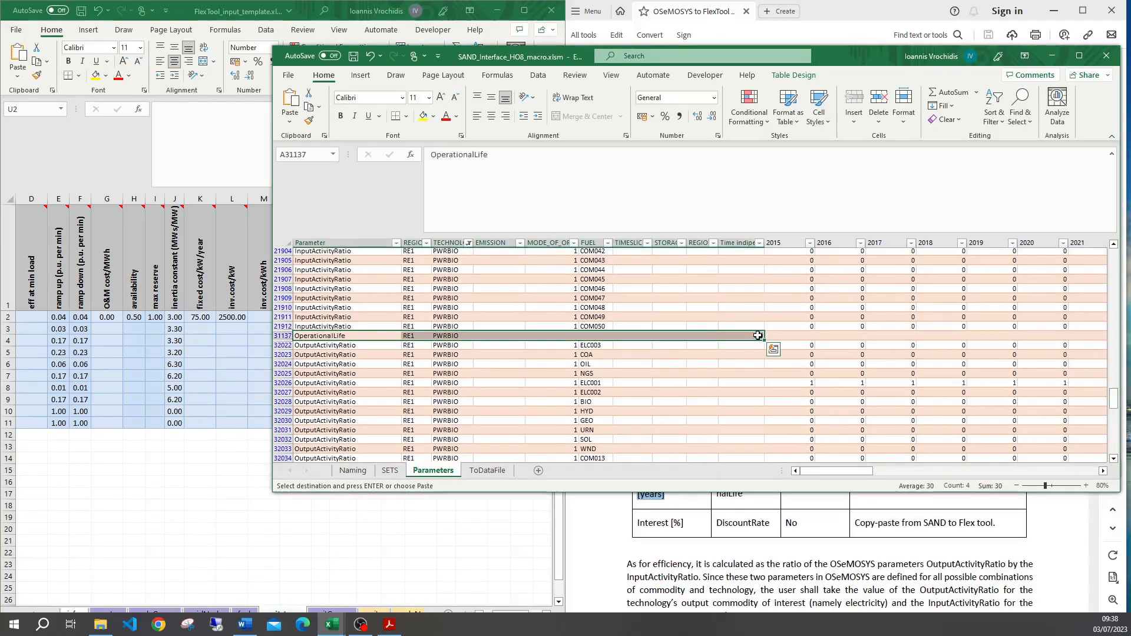
click(174, 325)
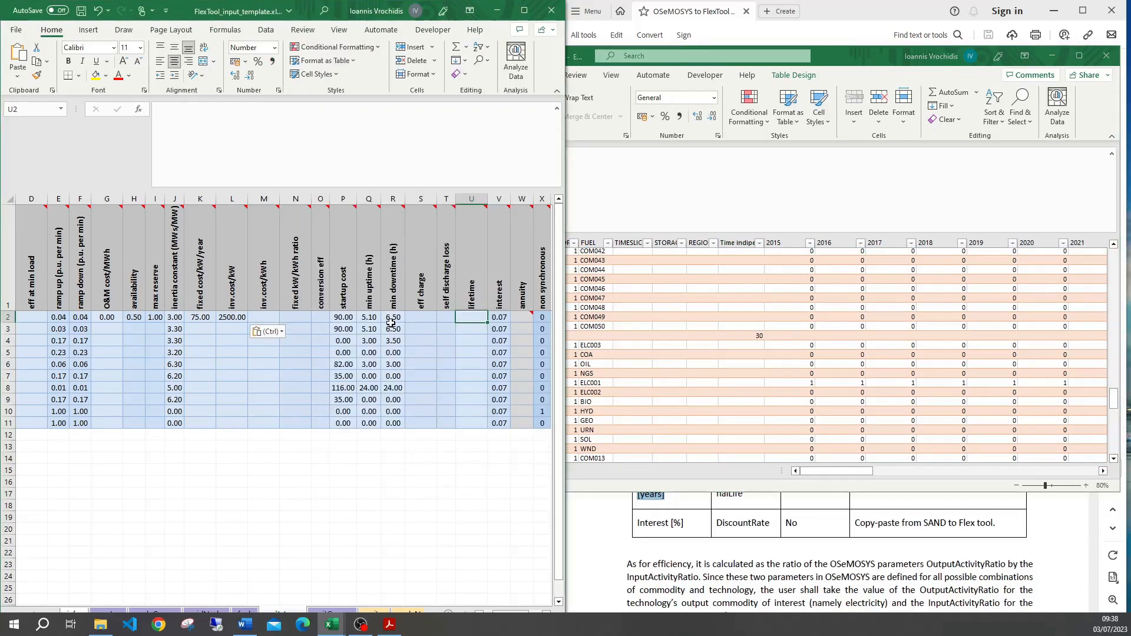
text(30)
key(Return)
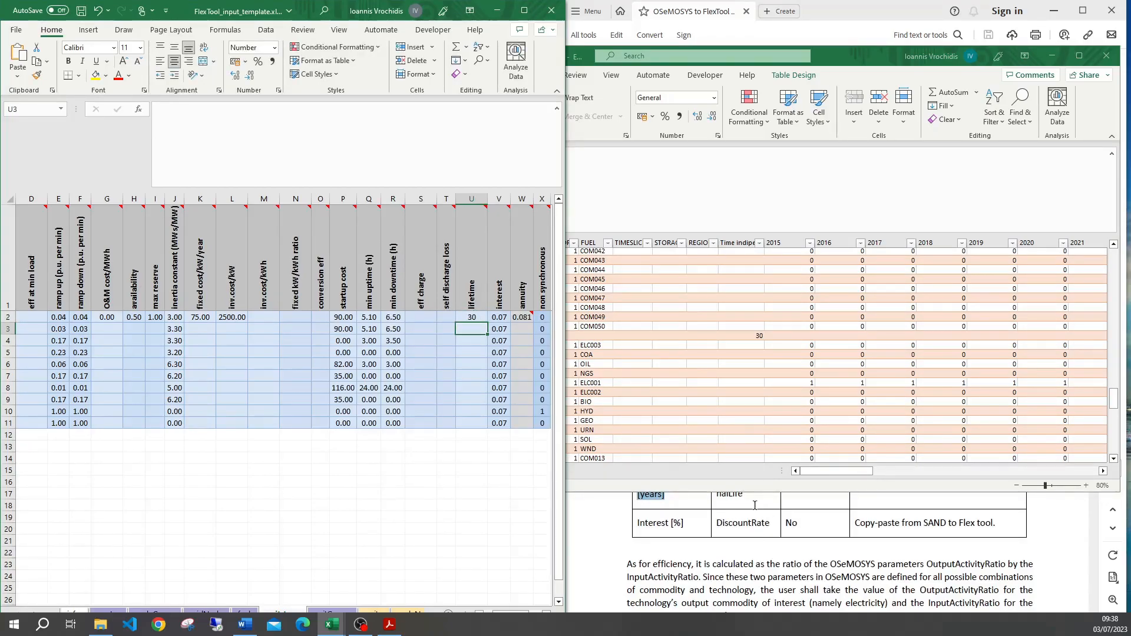
click(758, 450)
click(168, 373)
click(779, 375)
scroll(470, 424, up, 10)
scroll(475, 434, down, 4)
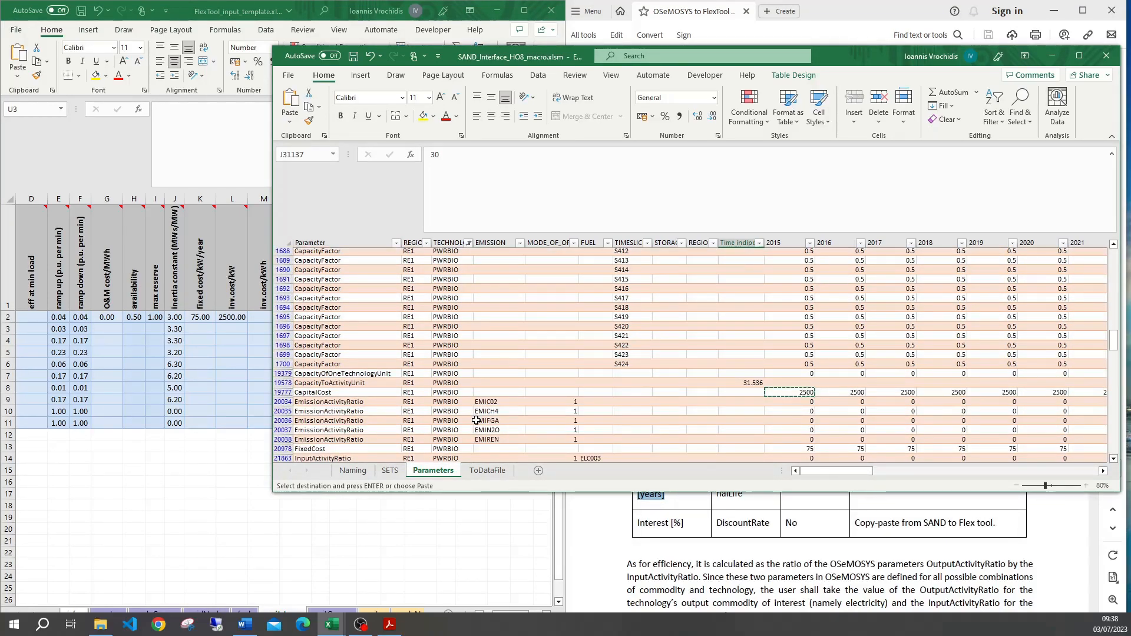
key(alt+Tab)
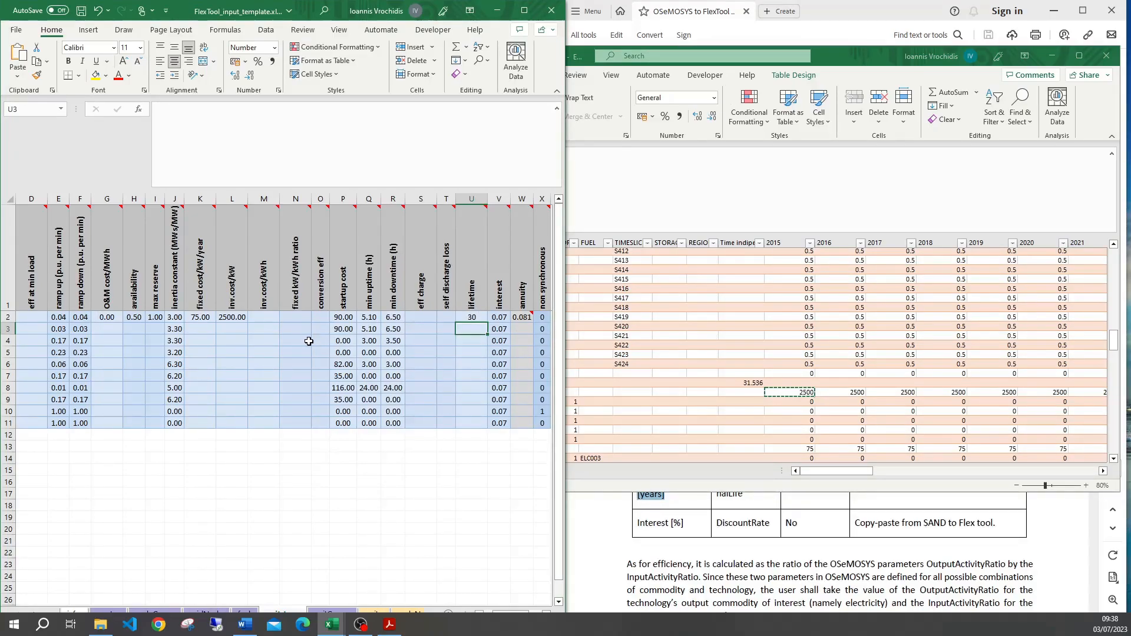
Read the guide's explanation of how efficiency is calculated from OutputActivityRatio and InputActivityRatio.
click(717, 551)
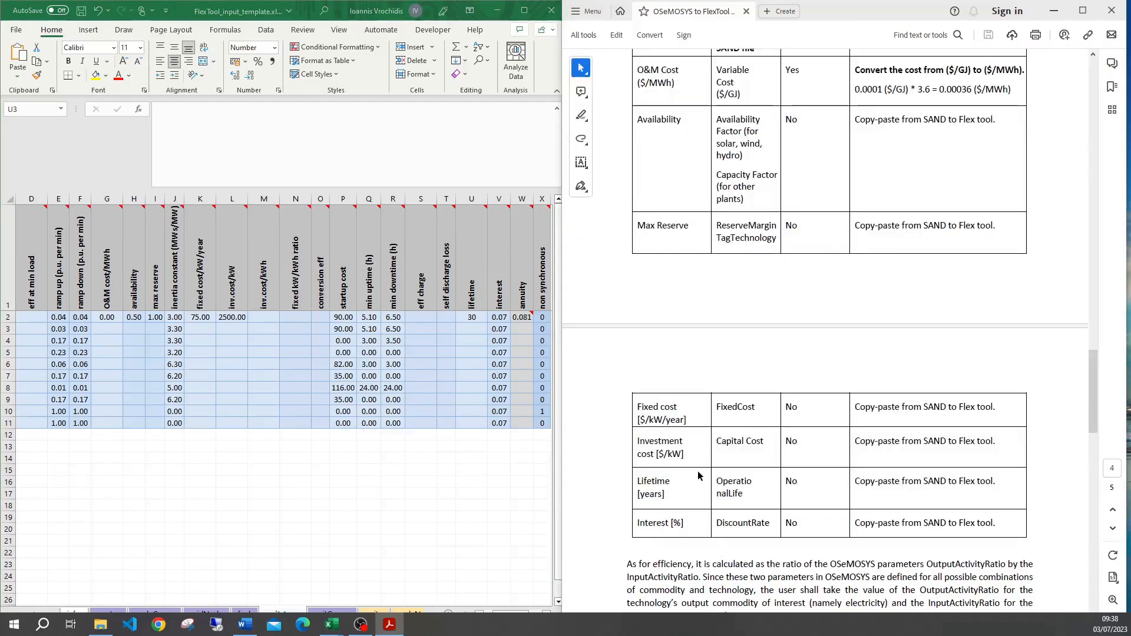
scroll(666, 456, down, 3)
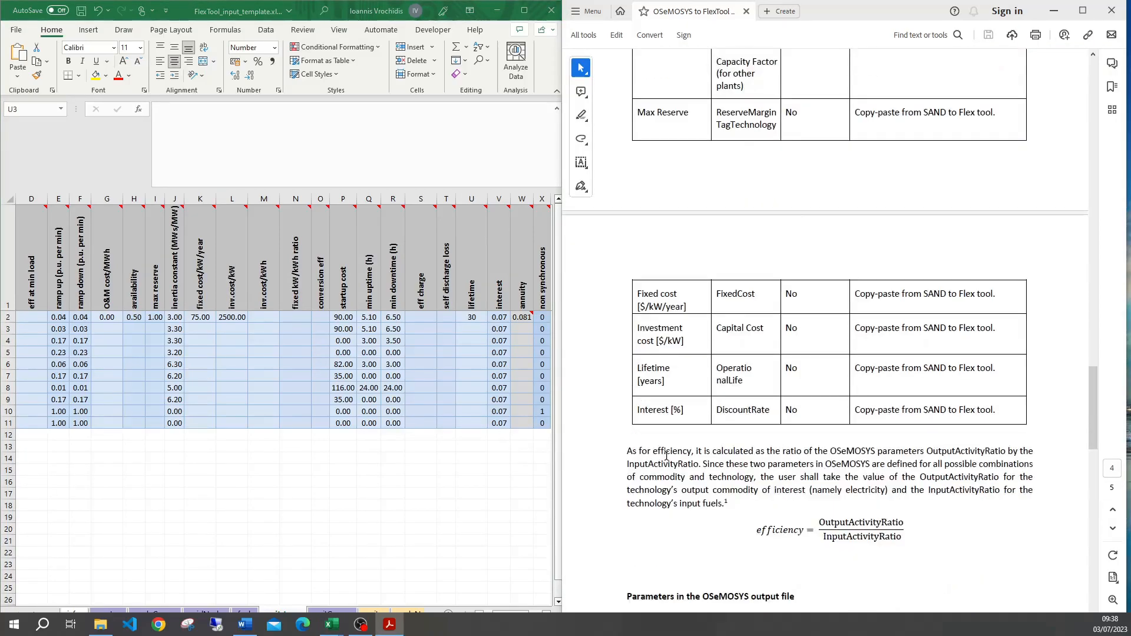
drag(627, 452, 694, 452)
scroll(278, 398, left, 3)
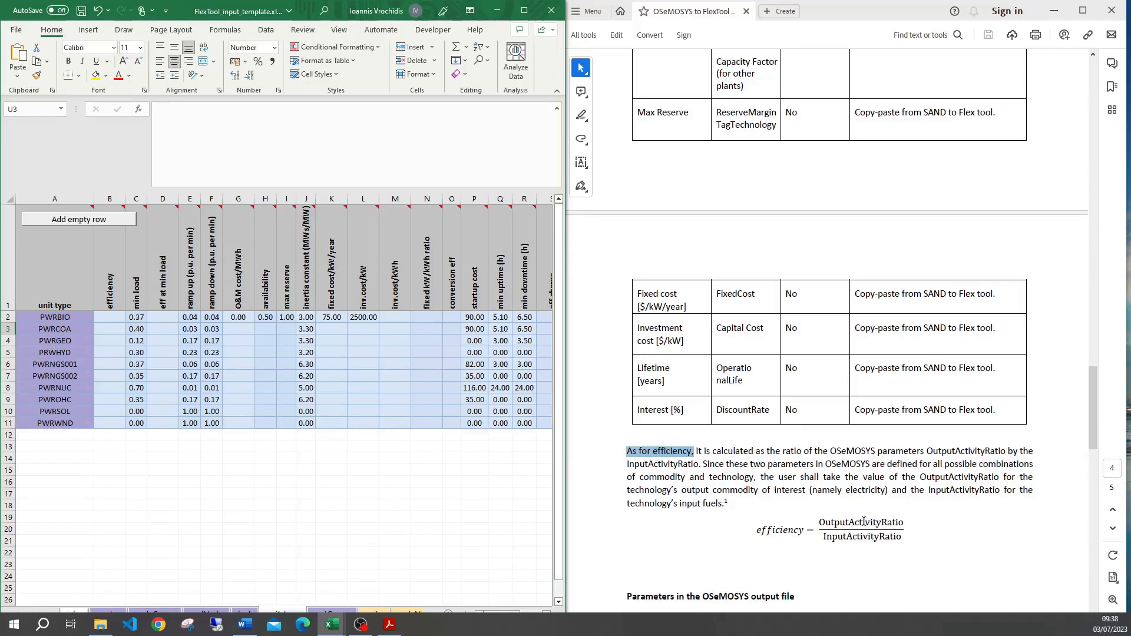
double_click(842, 523)
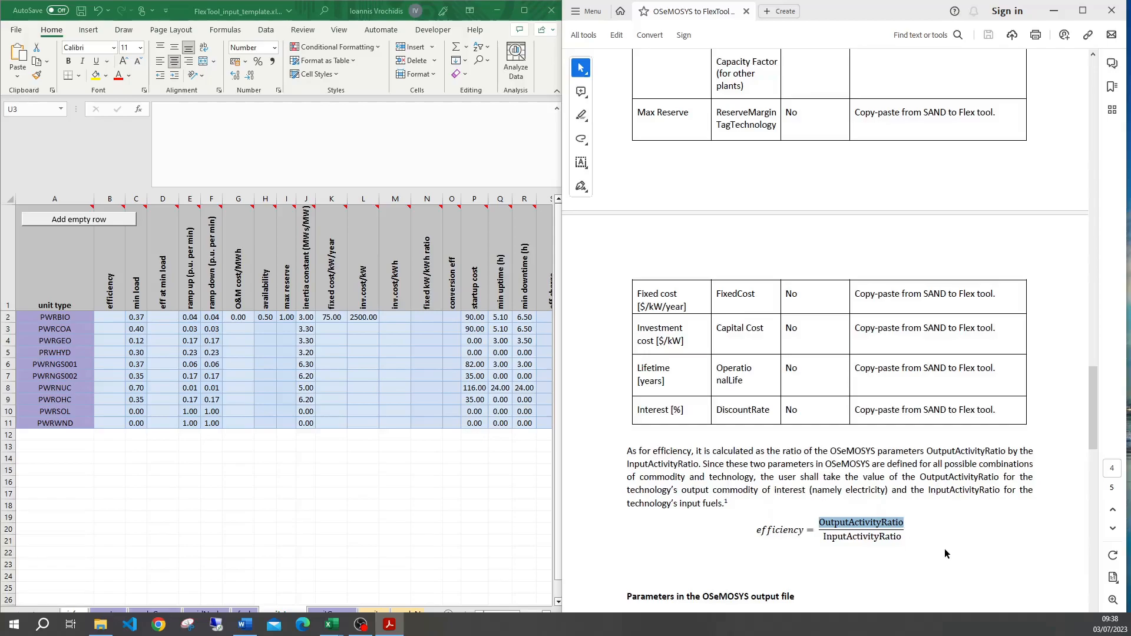
click(818, 542)
Look up PWRBIO's 2015 InputActivityRatio for fuel BIO and OutputActivityRatio for ELC001 in the SAND Parameters sheet.
mouse_move(332, 624)
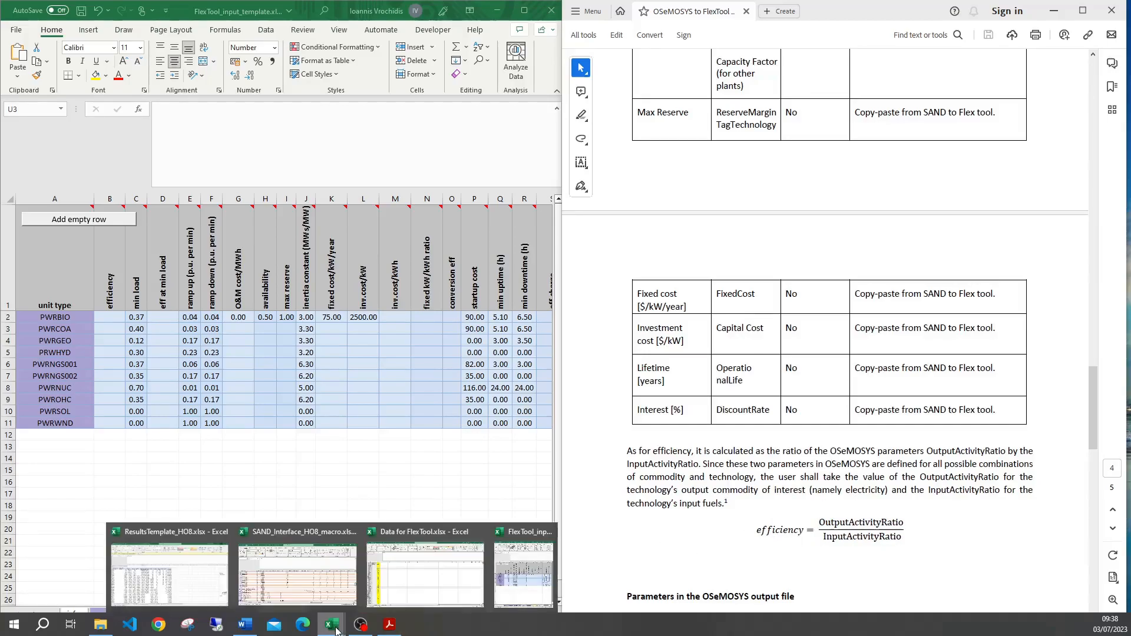
click(297, 568)
scroll(473, 382, down, 6)
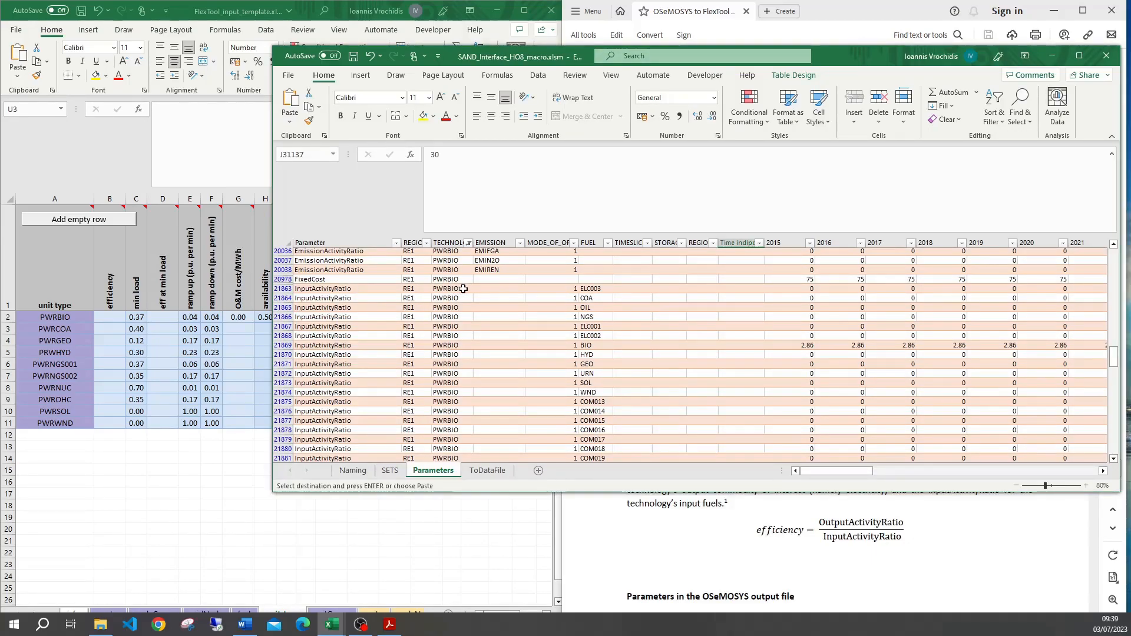
click(803, 345)
drag(802, 345, 318, 347)
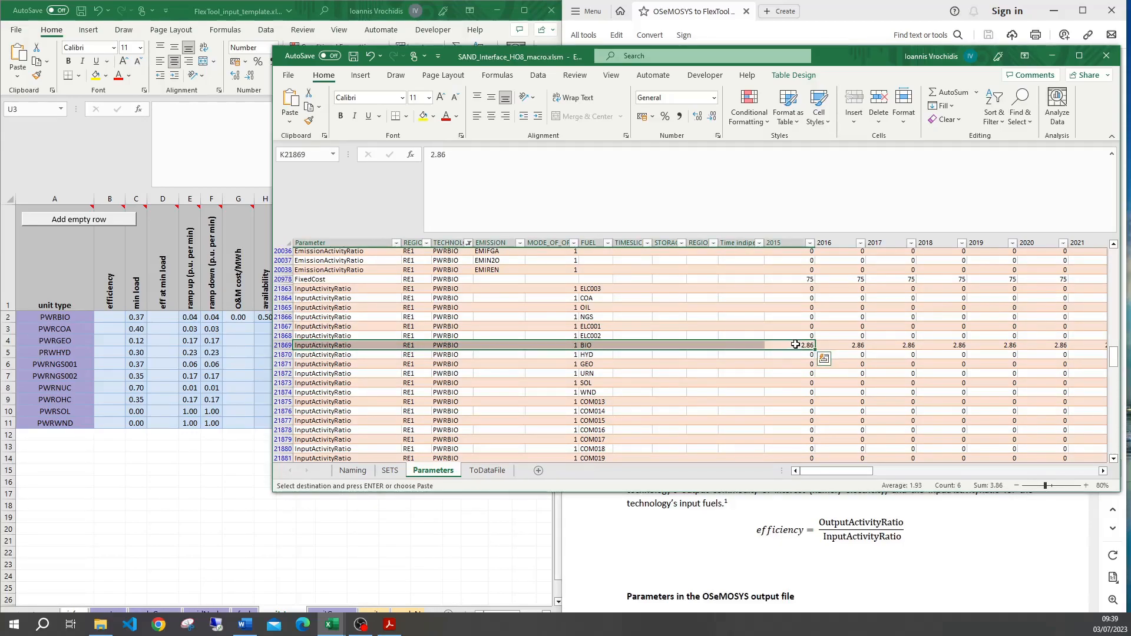
click(800, 345)
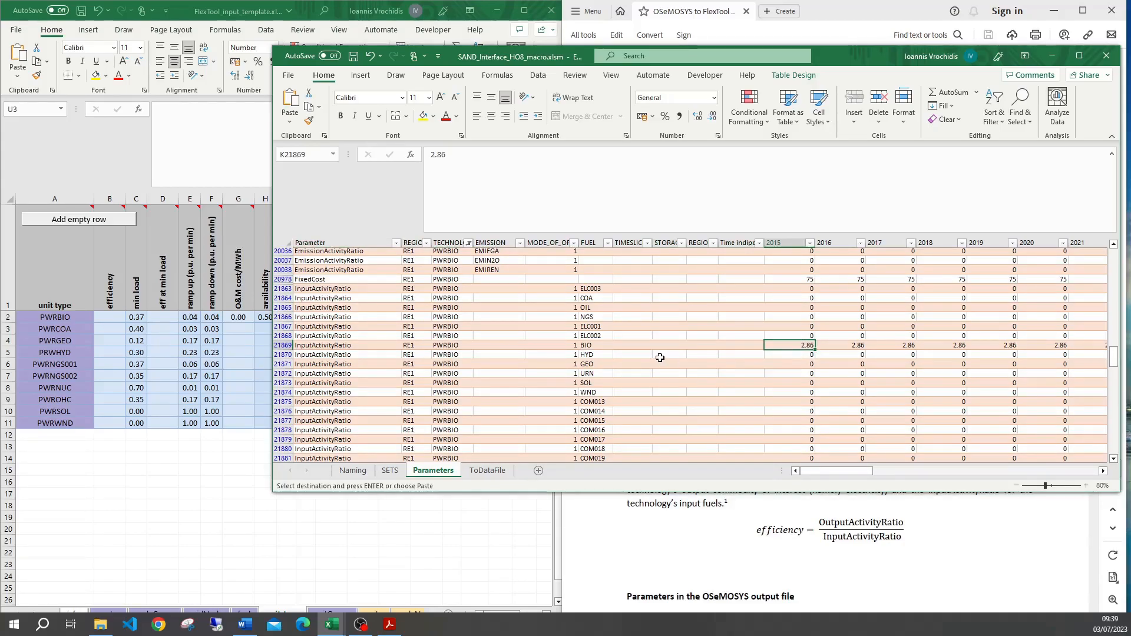
click(602, 345)
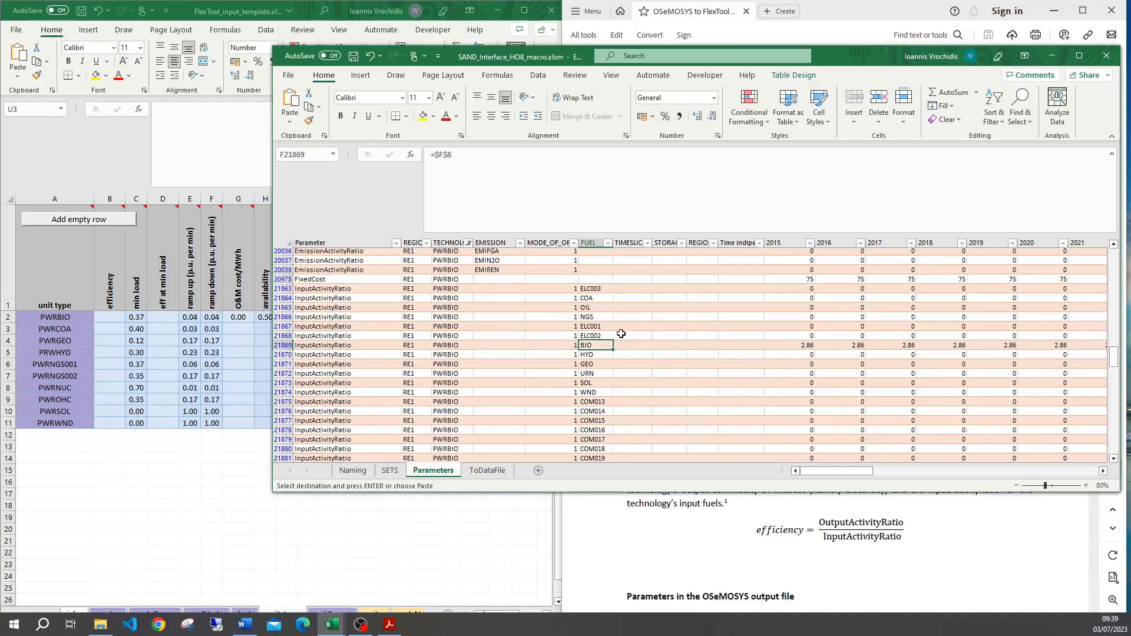
scroll(472, 336, down, 4)
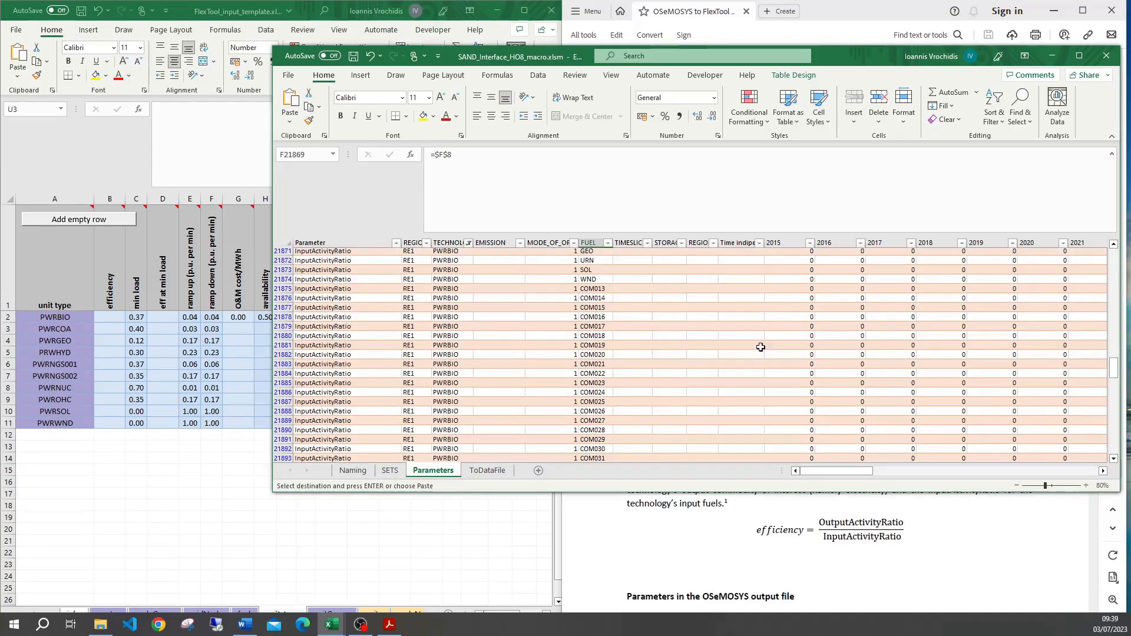
scroll(791, 333, down, 6)
scroll(791, 333, up, 3)
drag(802, 328, 340, 327)
text(OutputActivityRatio	RE1	PWRBIO		1	ELC001					1)
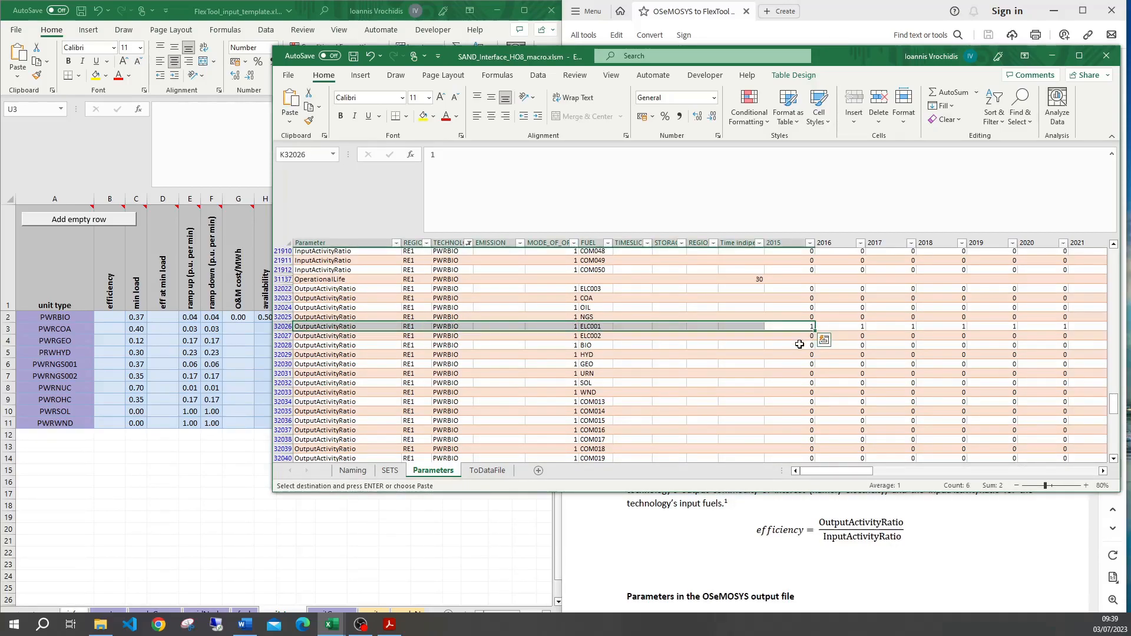
Enter PWRBIO's efficiency in cell B2 of the template as the output-to-input ratio formula =1/2.86.
click(143, 359)
click(108, 322)
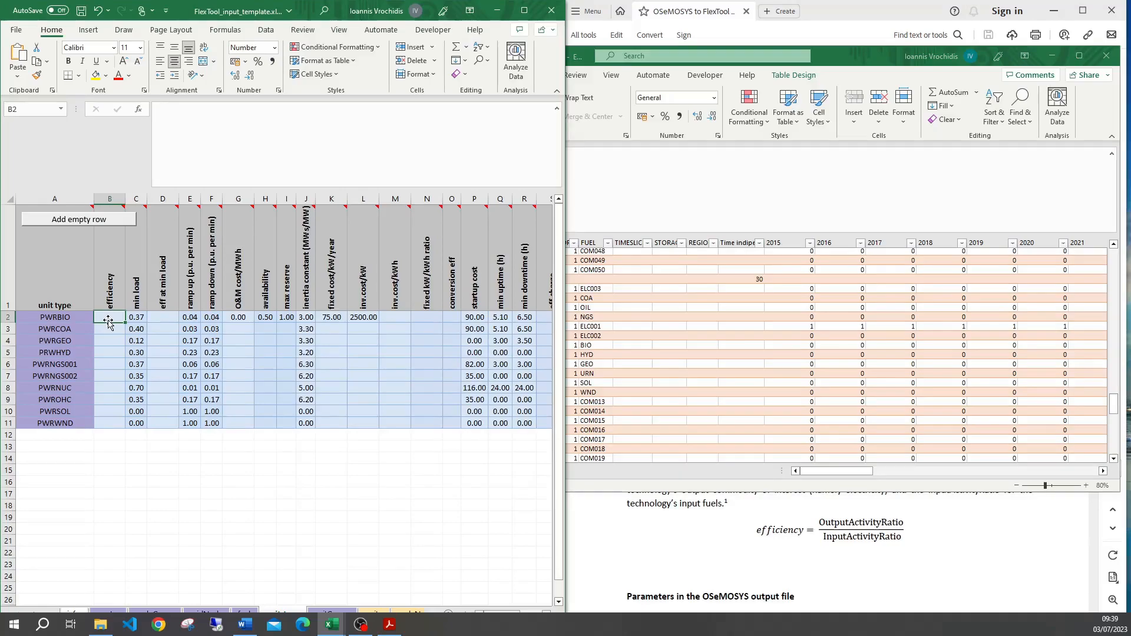
text(=1/2.86)
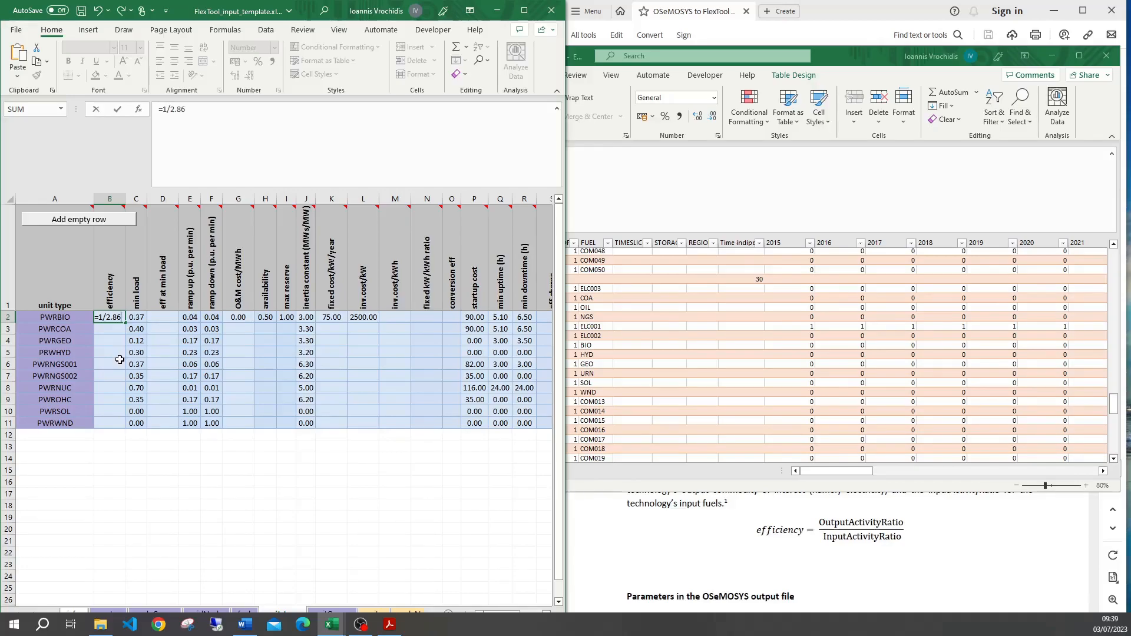
key(Return)
click(108, 318)
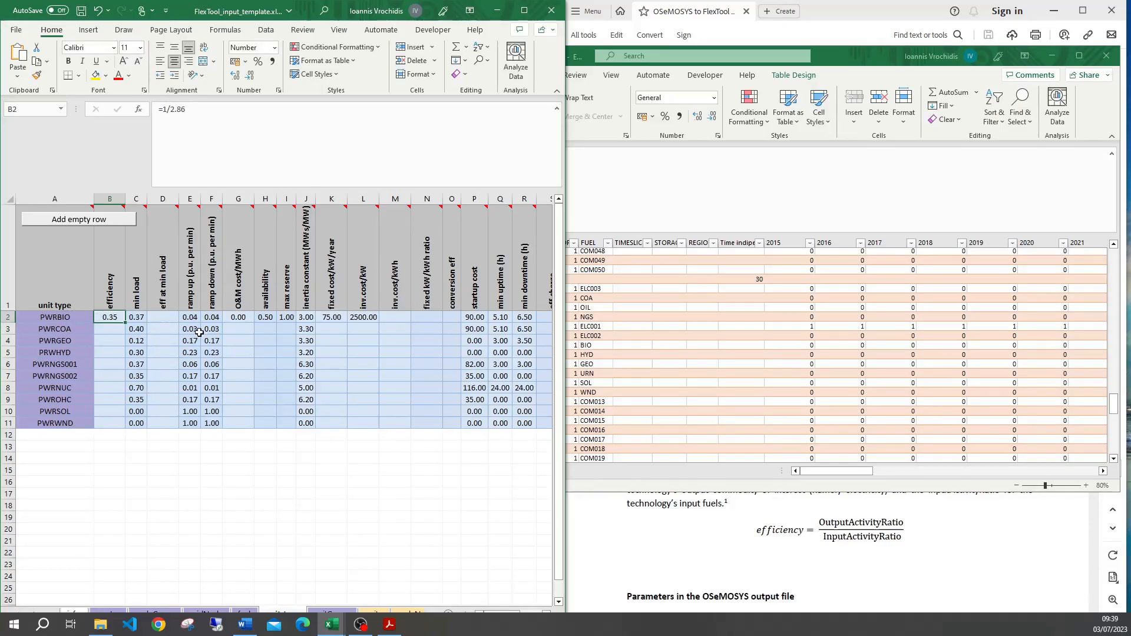
Review PWRBIO's parameter row in the template's unit_type sheet, from efficiency through inv.cost/kW.
click(426, 413)
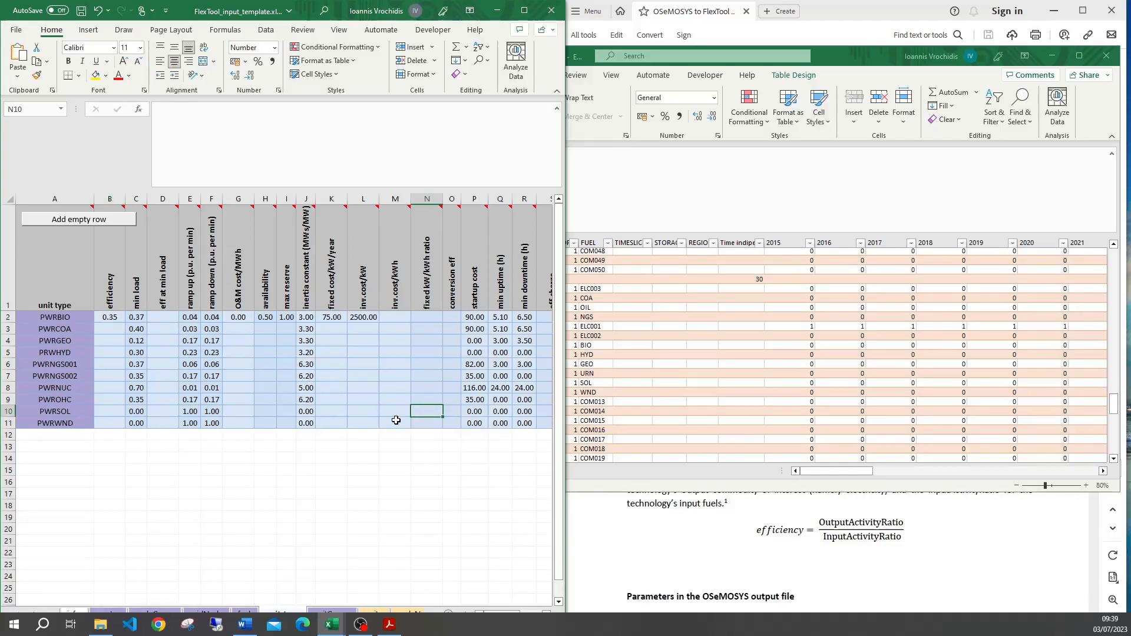
scroll(263, 392, right, 2)
scroll(261, 387, left, 2)
drag(100, 317, 365, 317)
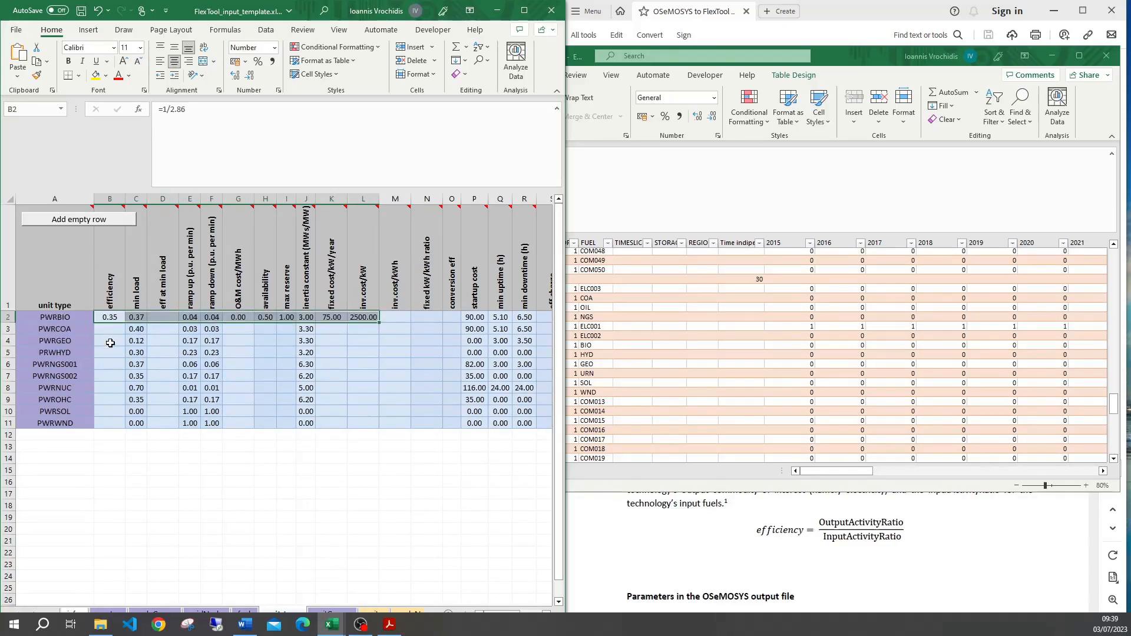
click(76, 317)
drag(103, 317, 356, 318)
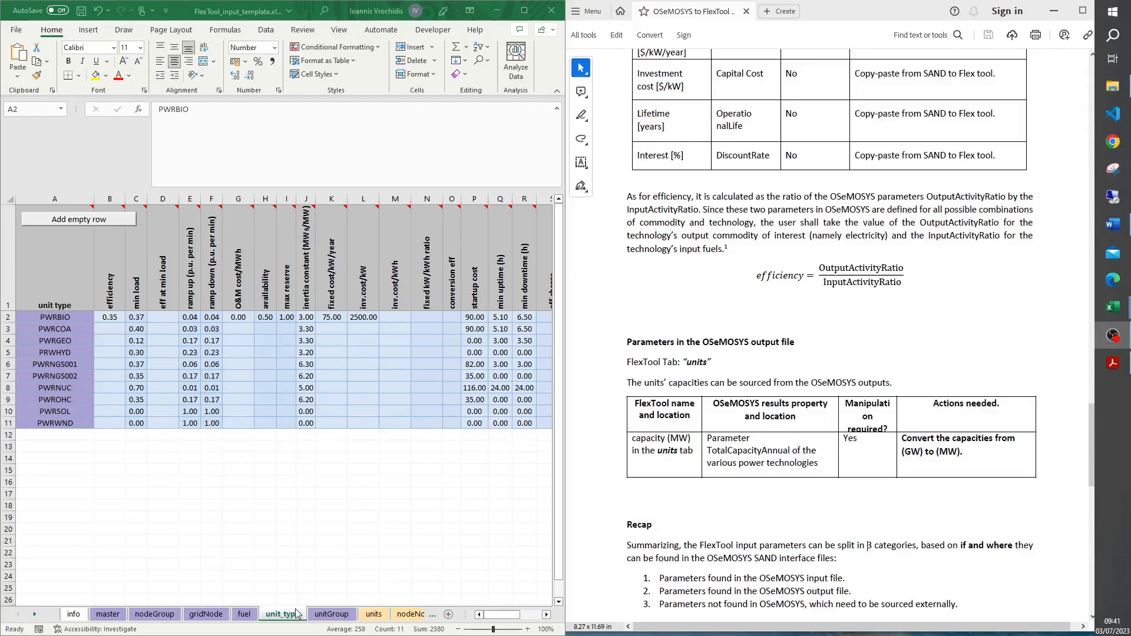
click(297, 613)
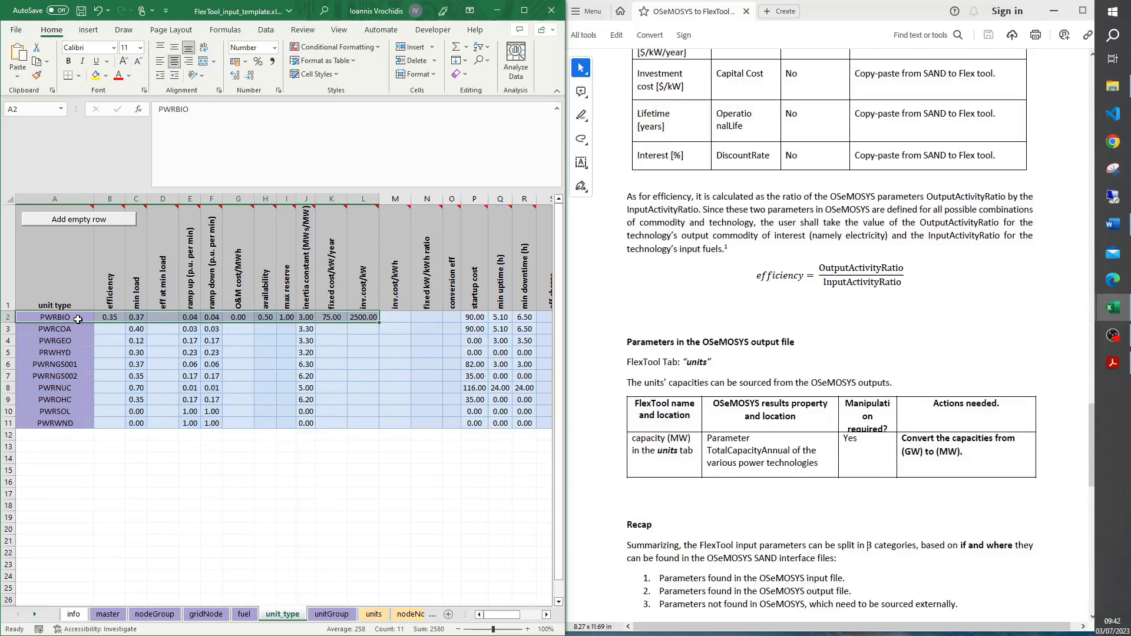
mouse_move(72, 281)
Examine the template's units sheet, covering the unit type, cf profile, output grid, output node and max invest columns.
click(372, 617)
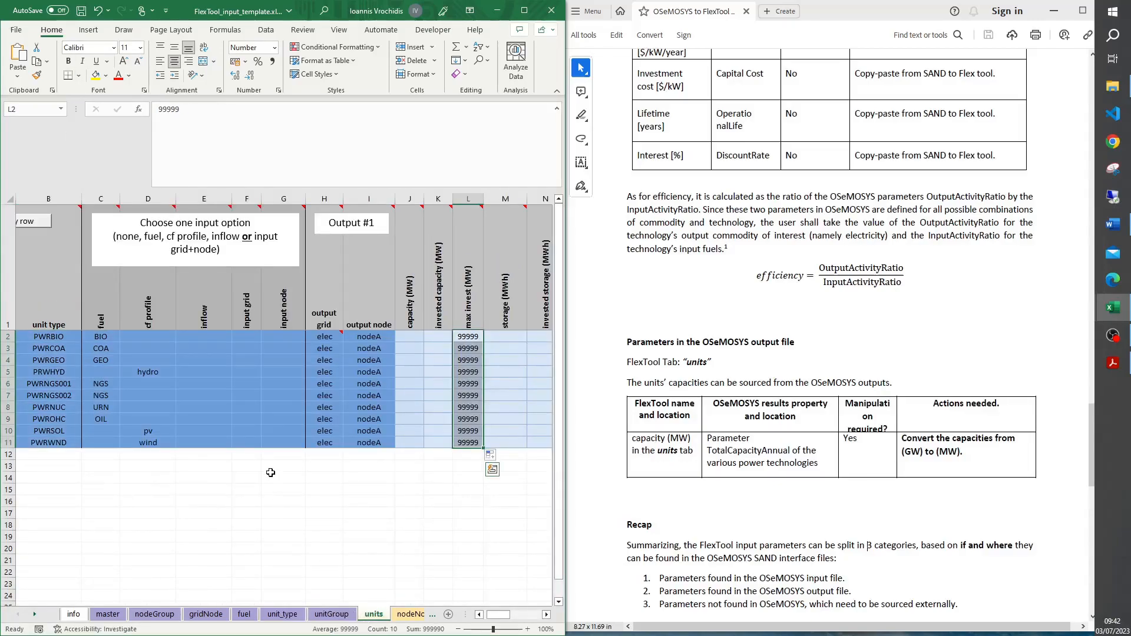
click(253, 462)
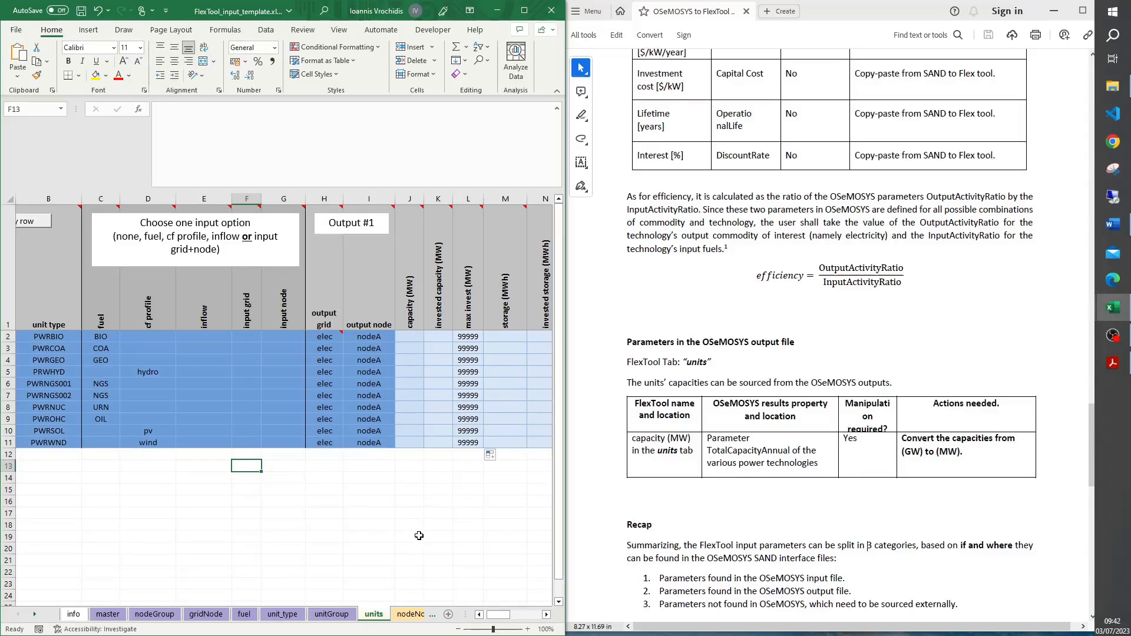
drag(59, 338, 59, 443)
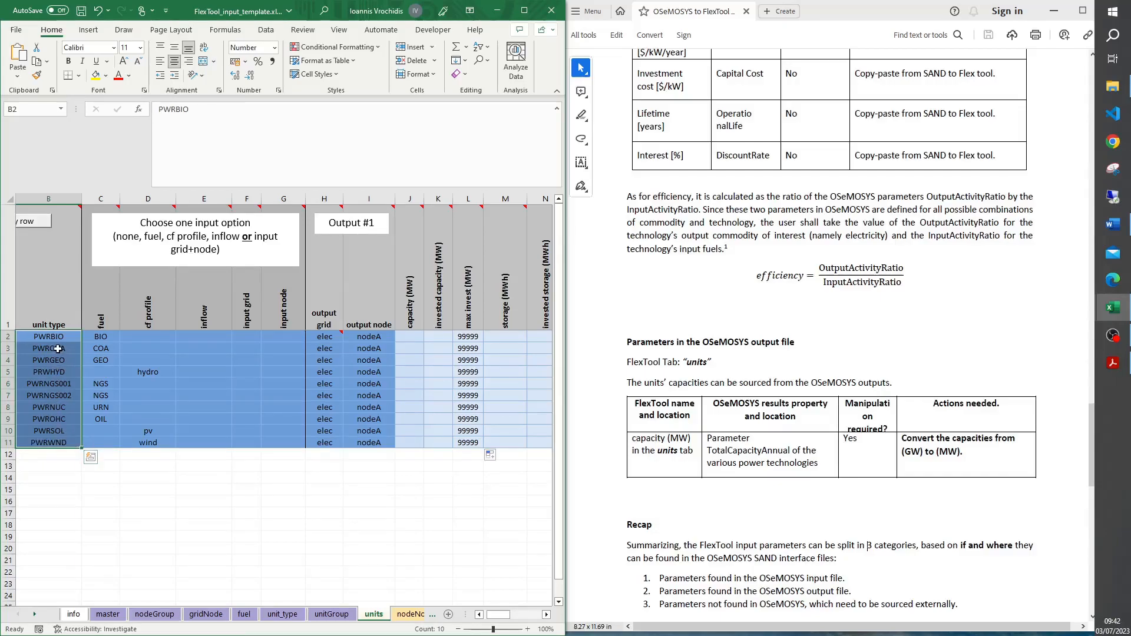
drag(62, 339, 55, 441)
drag(144, 372, 152, 443)
drag(323, 338, 369, 443)
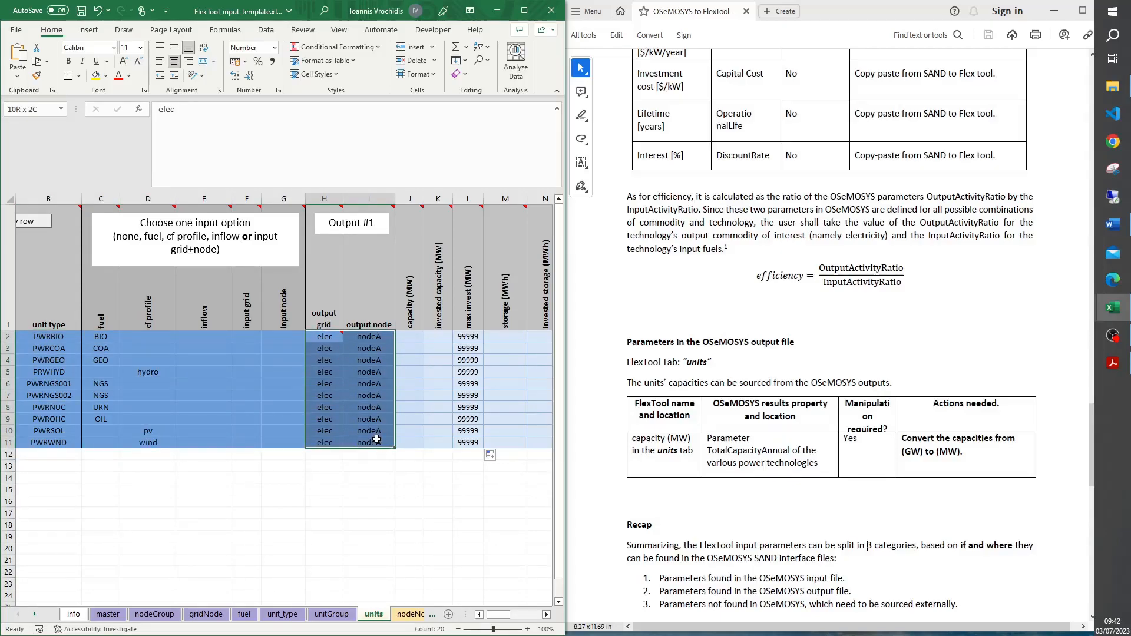
drag(368, 337, 364, 442)
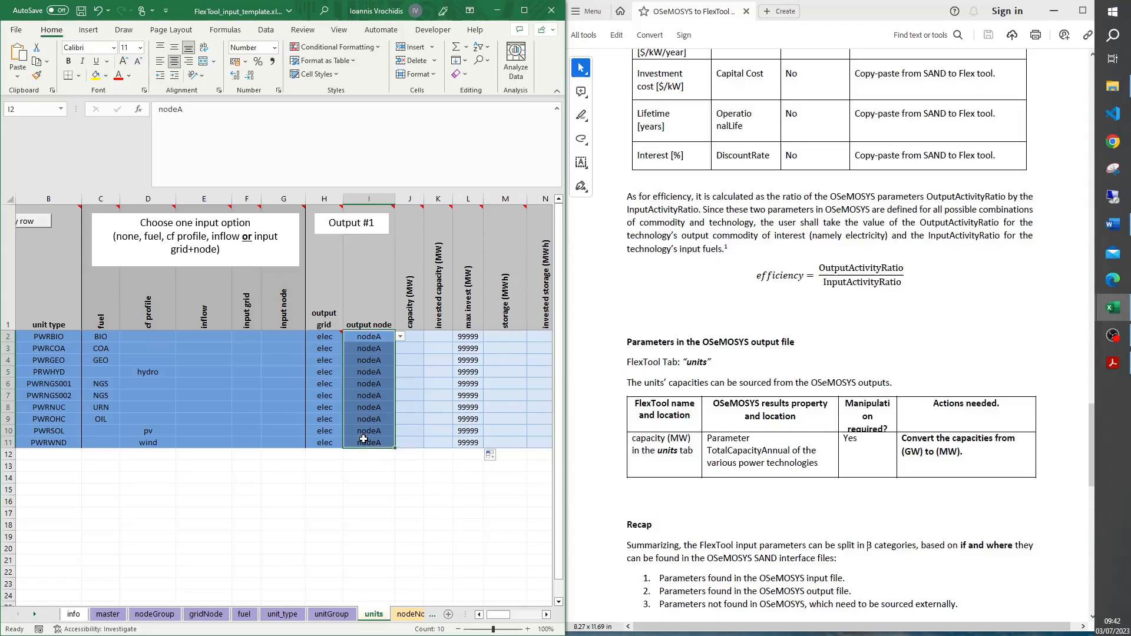
drag(468, 337, 468, 456)
click(469, 301)
drag(468, 336, 467, 441)
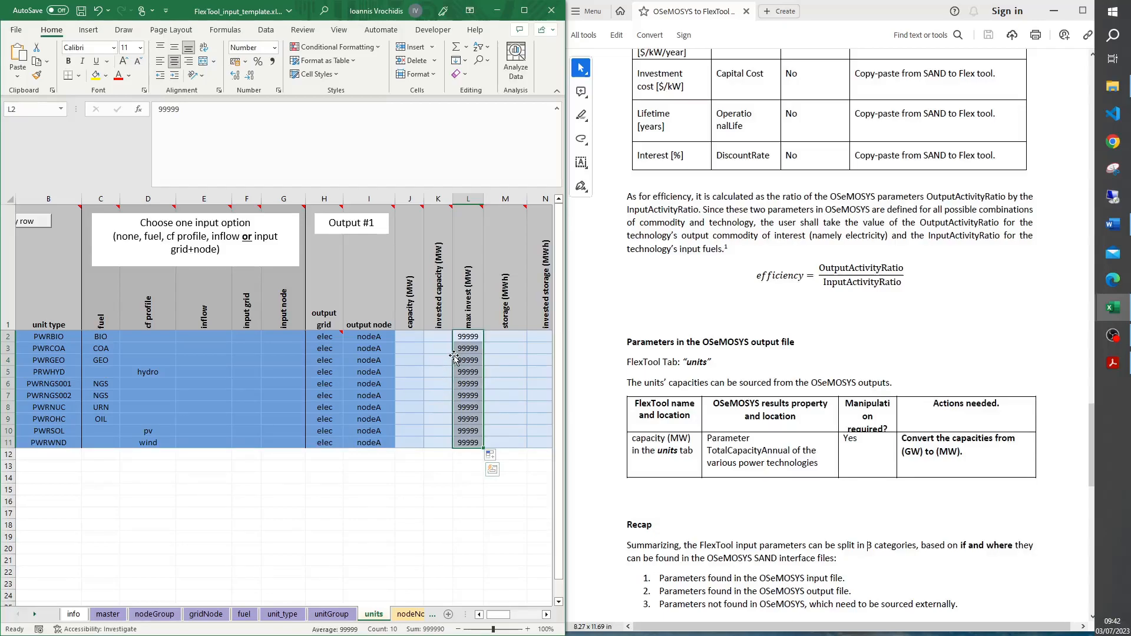
Examine the max invest (MW) values of all unit types and the note on the capacity (MW) column in the units sheet.
drag(470, 336, 470, 442)
mouse_move(418, 288)
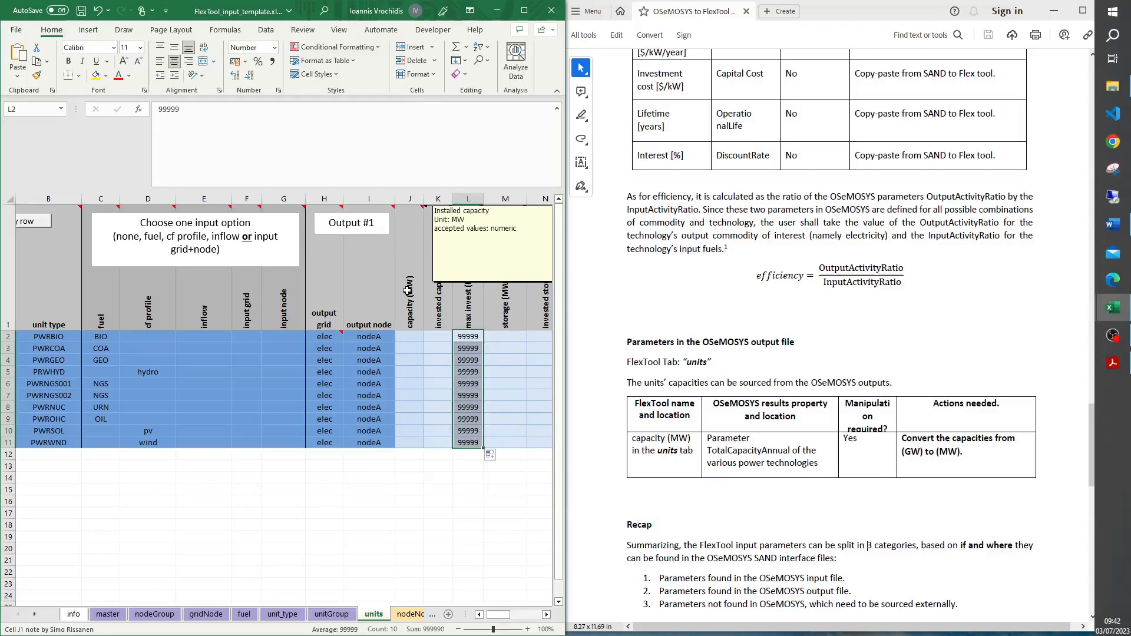
click(407, 290)
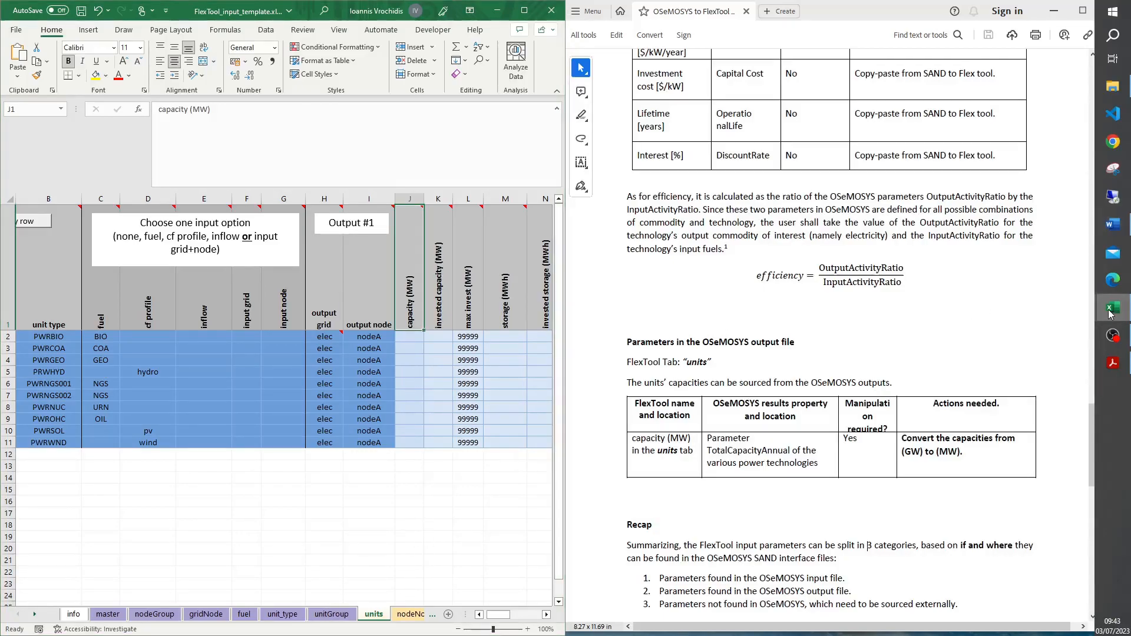
Switch to the ResultsTemplate_HO8 workbook and review the power technologies and their yearly capacities in the TotalCapacityAnnual sheet.
mouse_move(1109, 313)
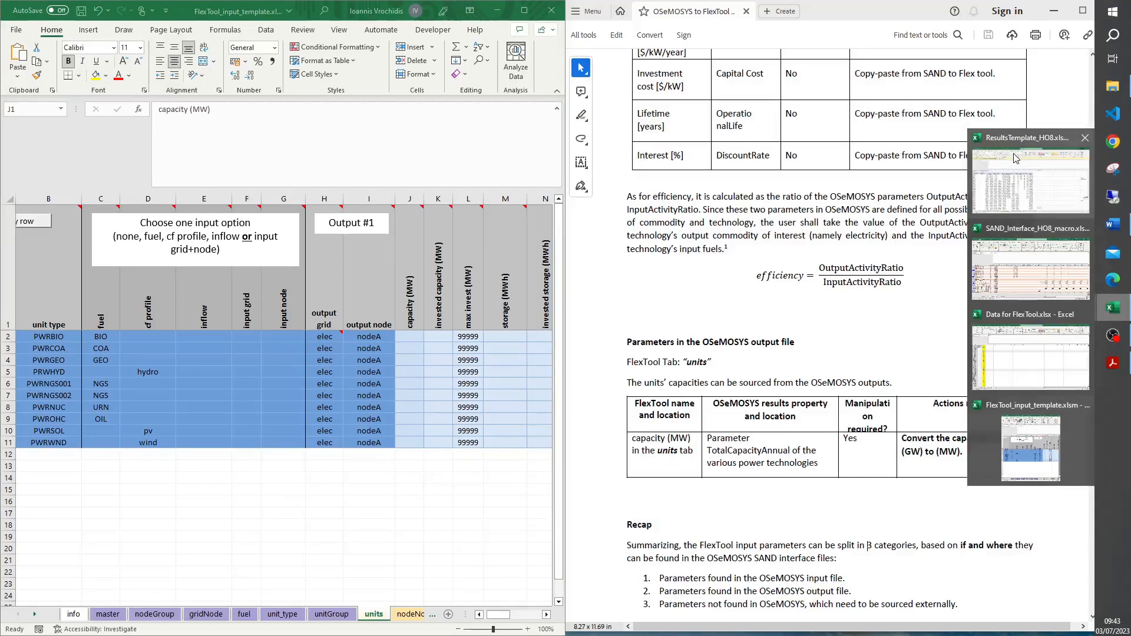
click(1030, 177)
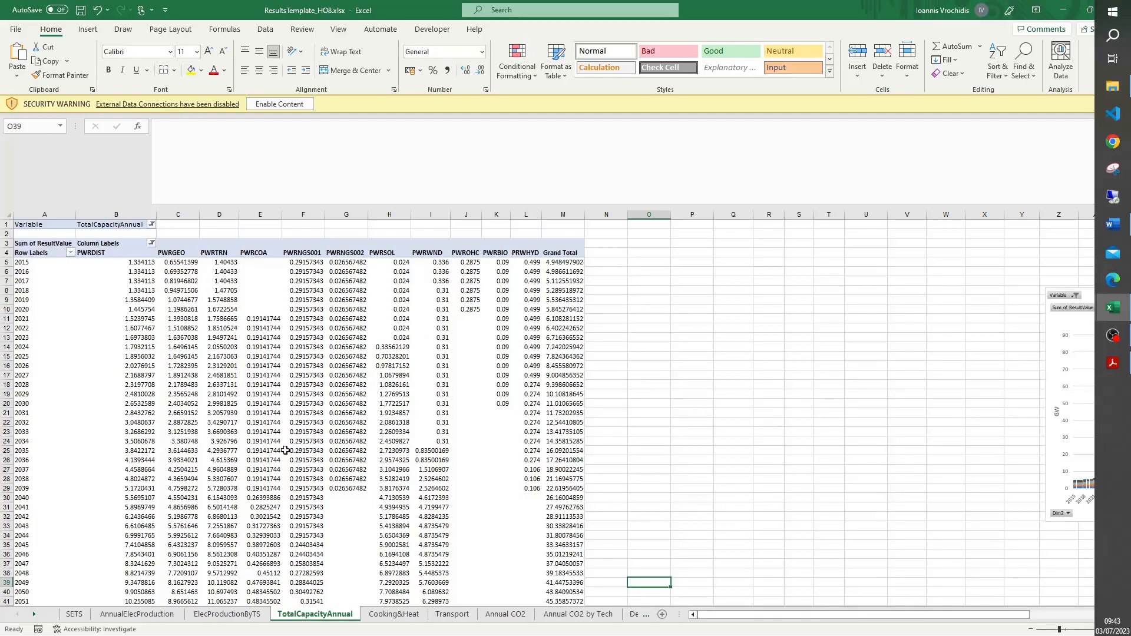
scroll(241, 347, up, 3)
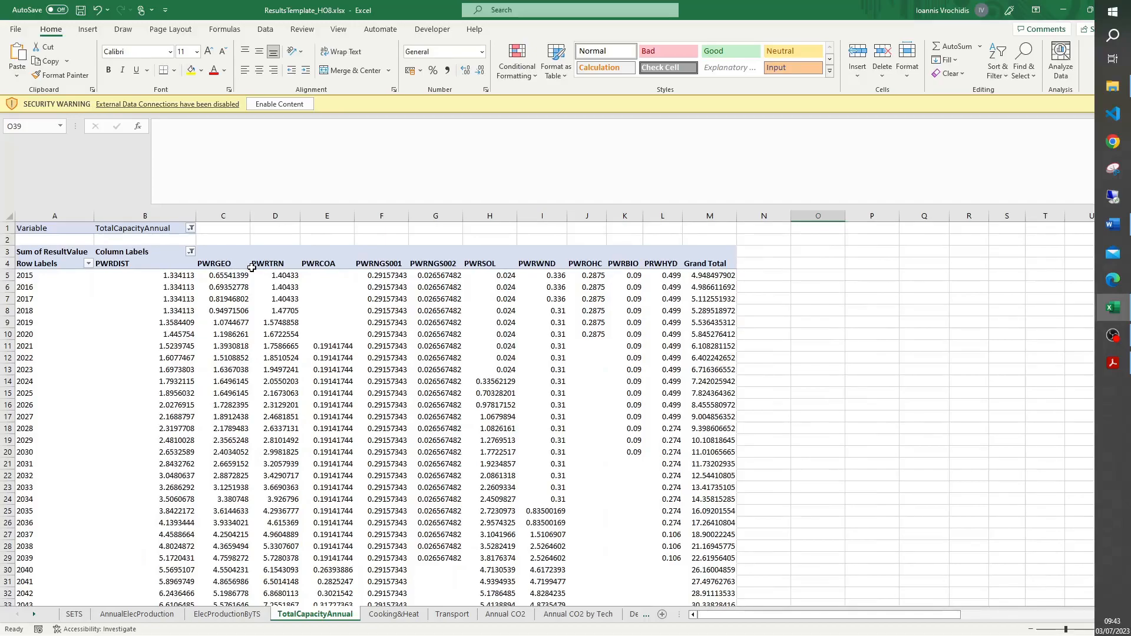
drag(143, 268, 662, 265)
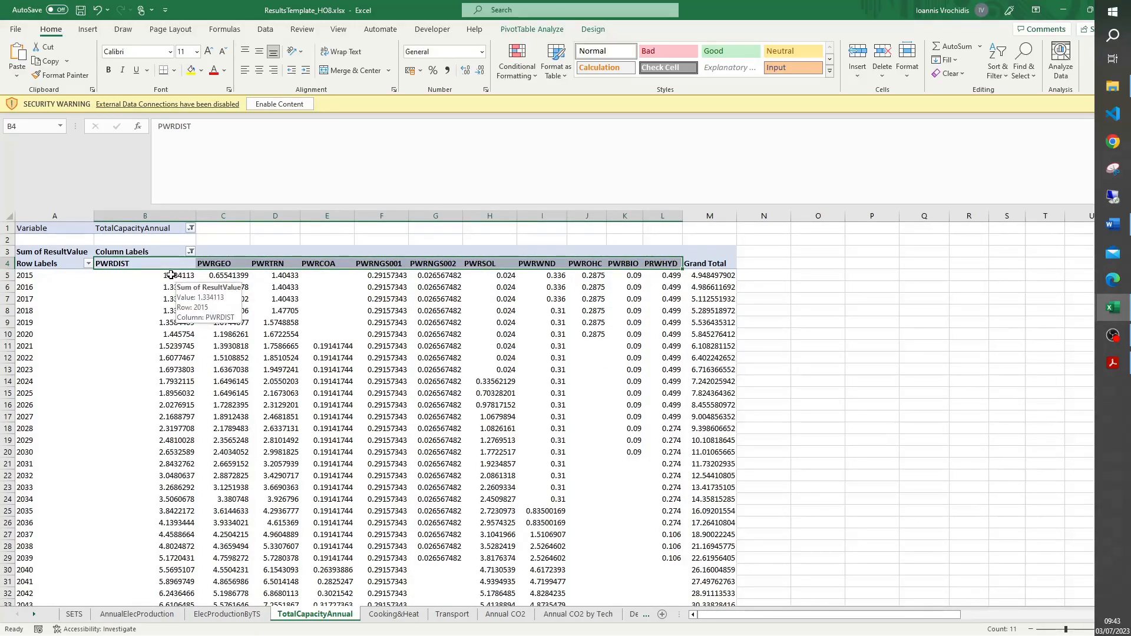
drag(232, 278, 228, 317)
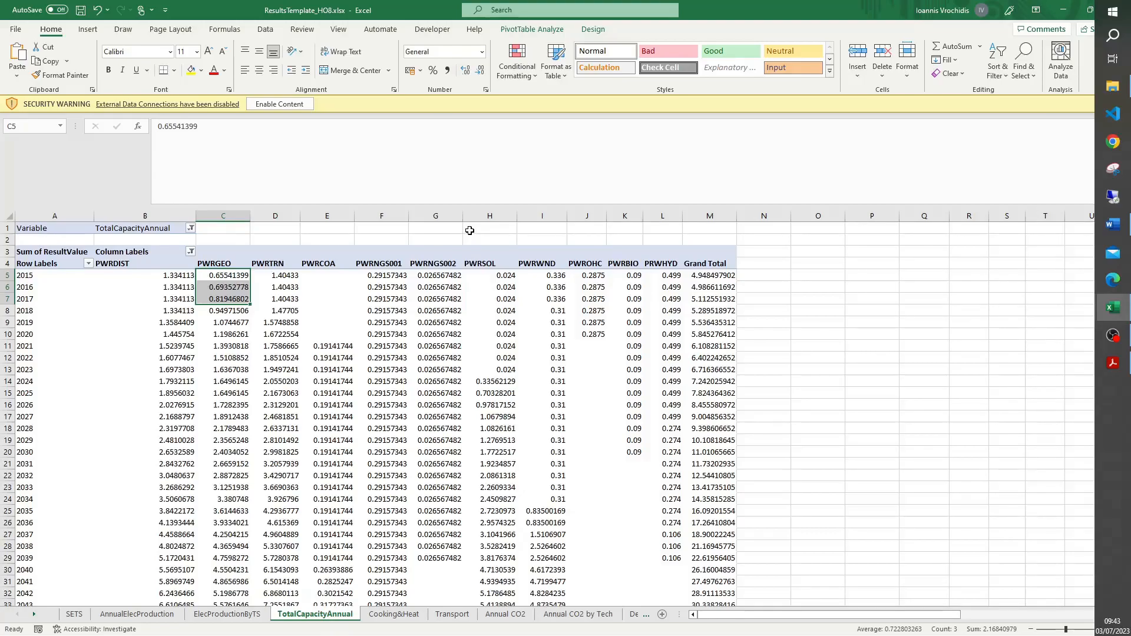
Place the results workbook and the FlexTool input template side by side, with the technology capacities next to the capacity (MW) column.
key(super+Left)
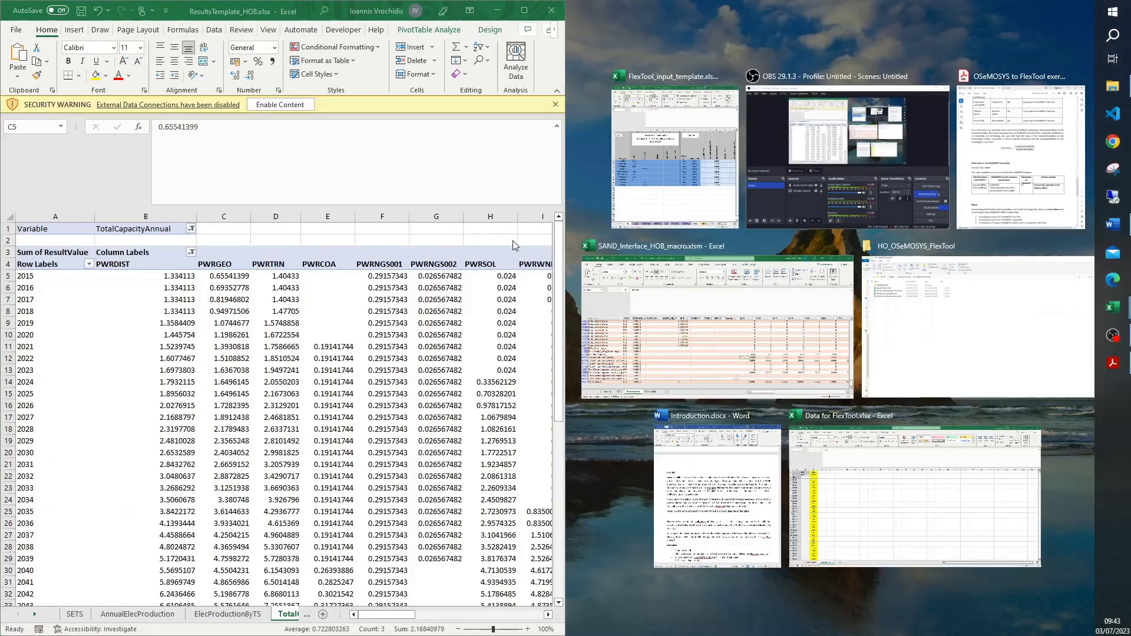
click(676, 158)
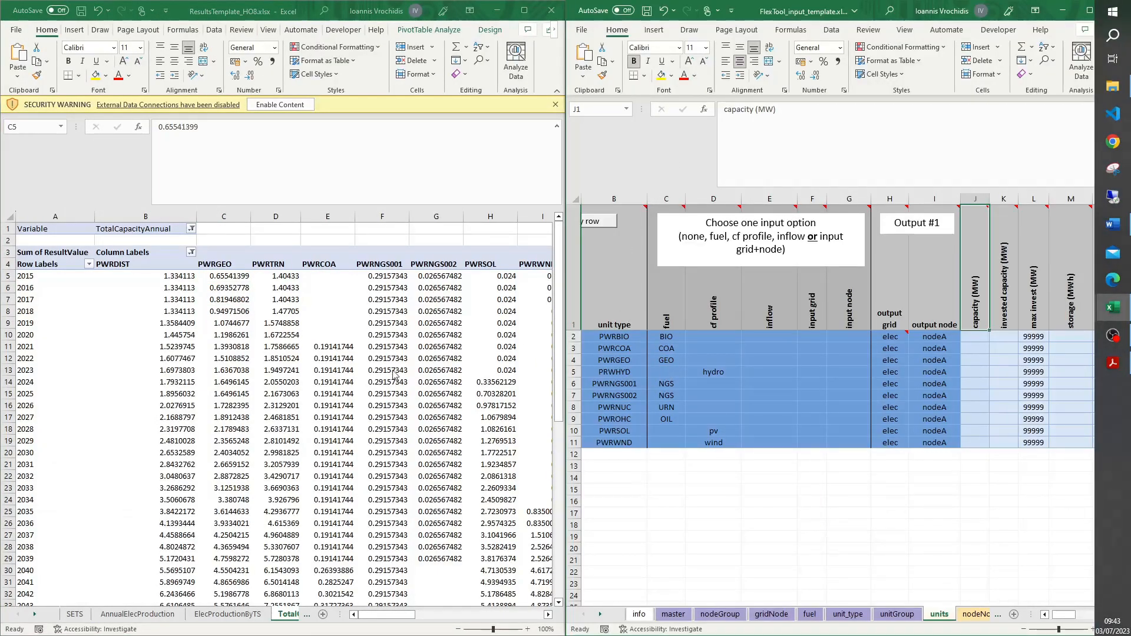
click(329, 349)
drag(223, 279, 227, 302)
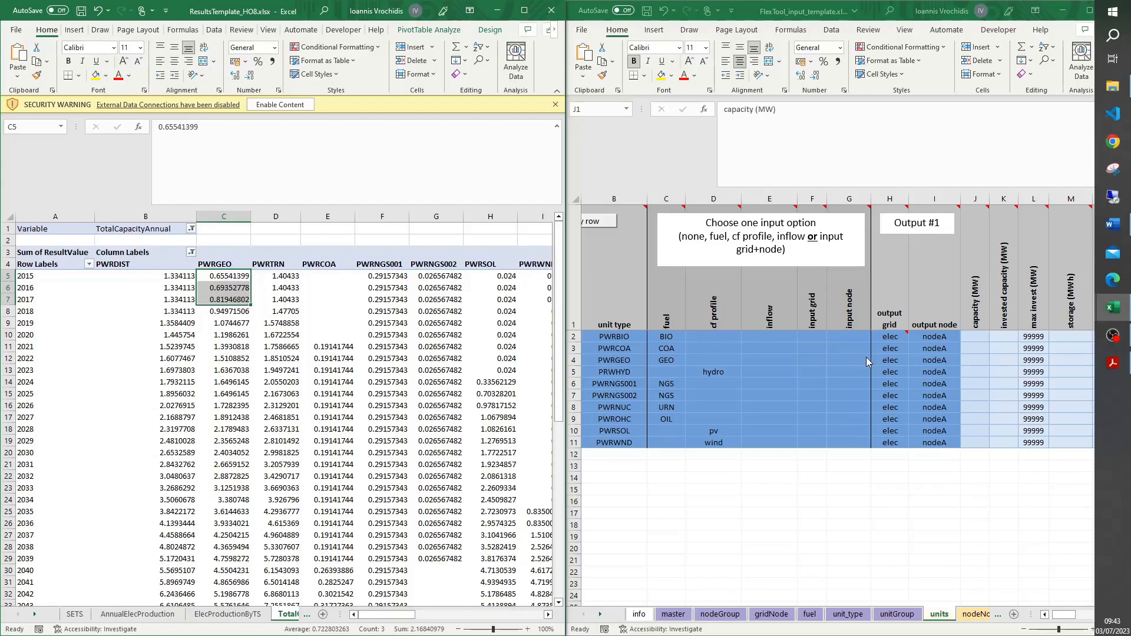
click(978, 292)
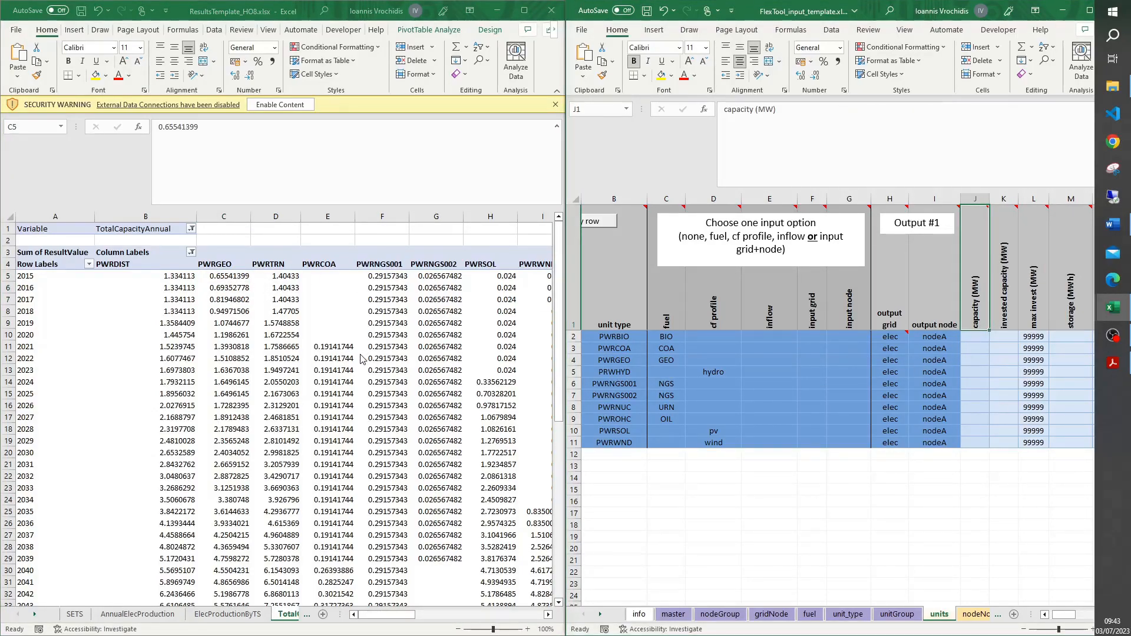
scroll(327, 362, right, 2)
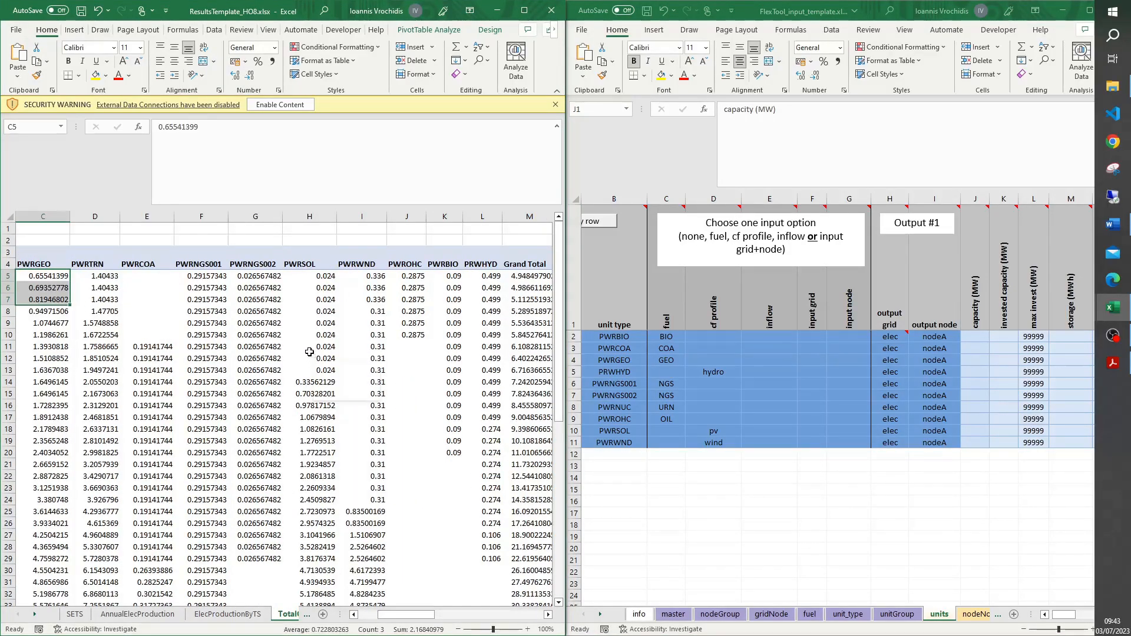
click(970, 314)
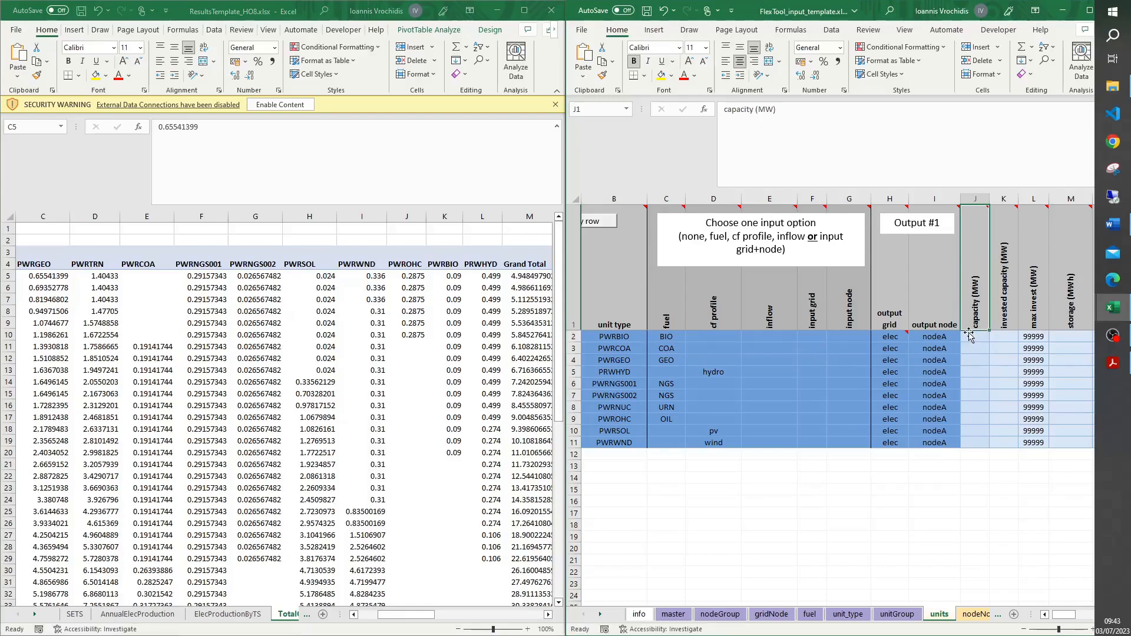
click(970, 337)
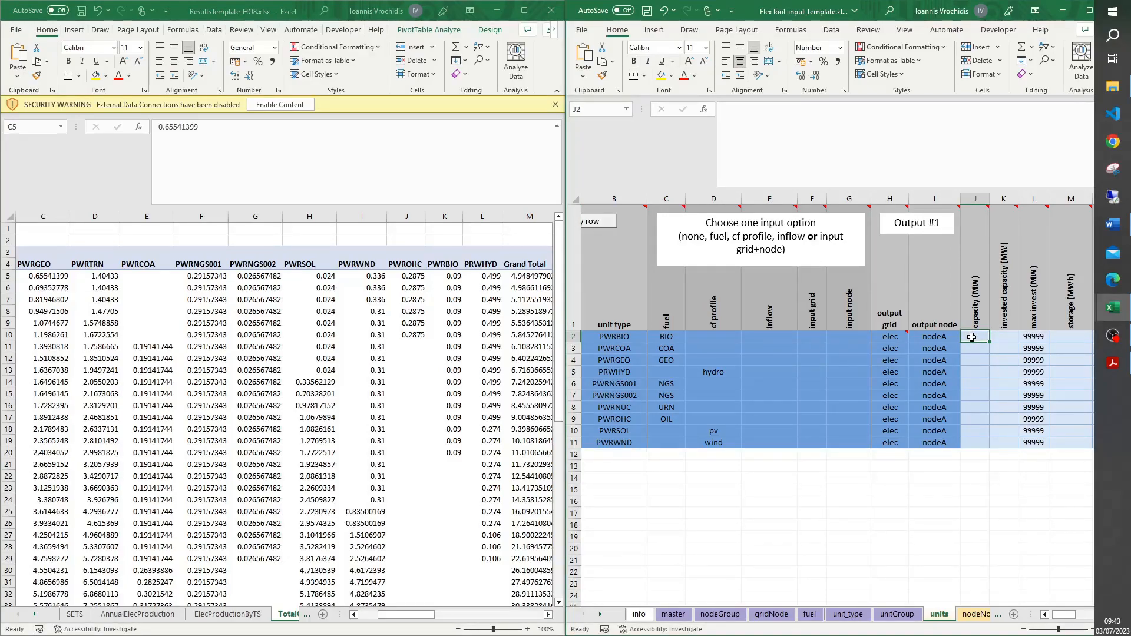
text(=)
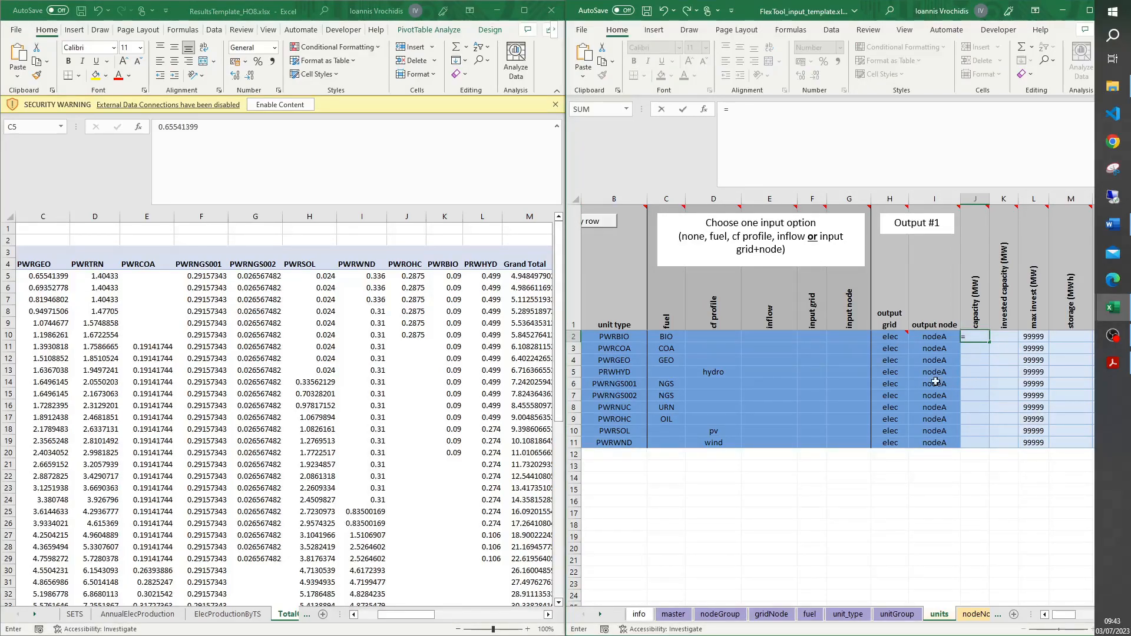
key(Escape)
Look up PWRBIO's 2015 capacity in the TotalCapacityAnnual table of the results workbook.
click(399, 332)
scroll(398, 331, left, 2)
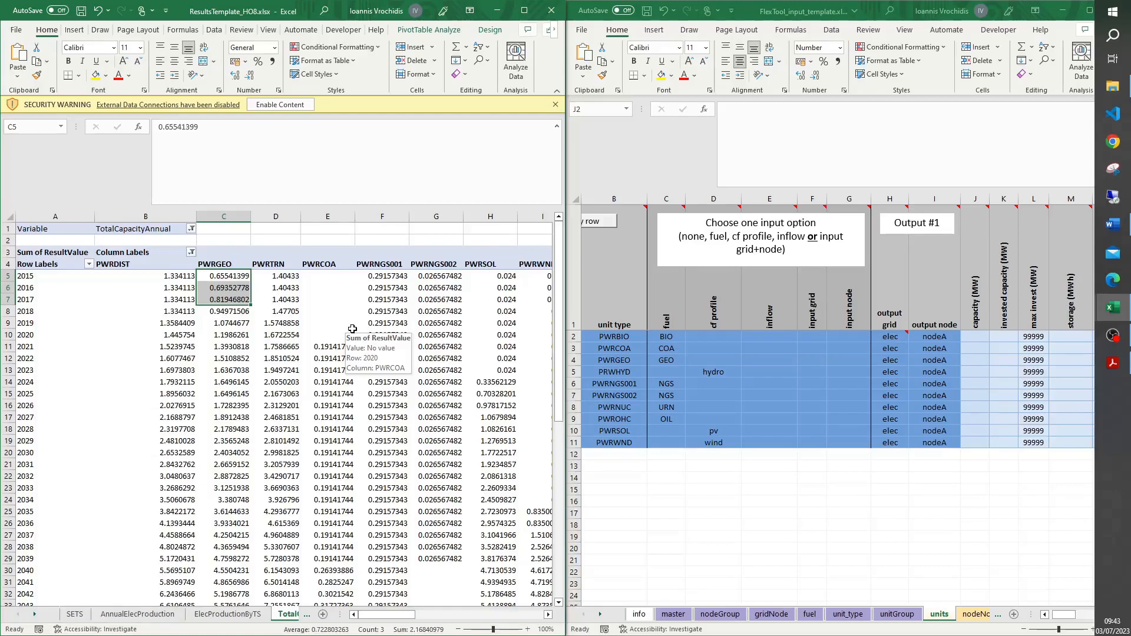
click(10, 275)
scroll(141, 302, right, 2)
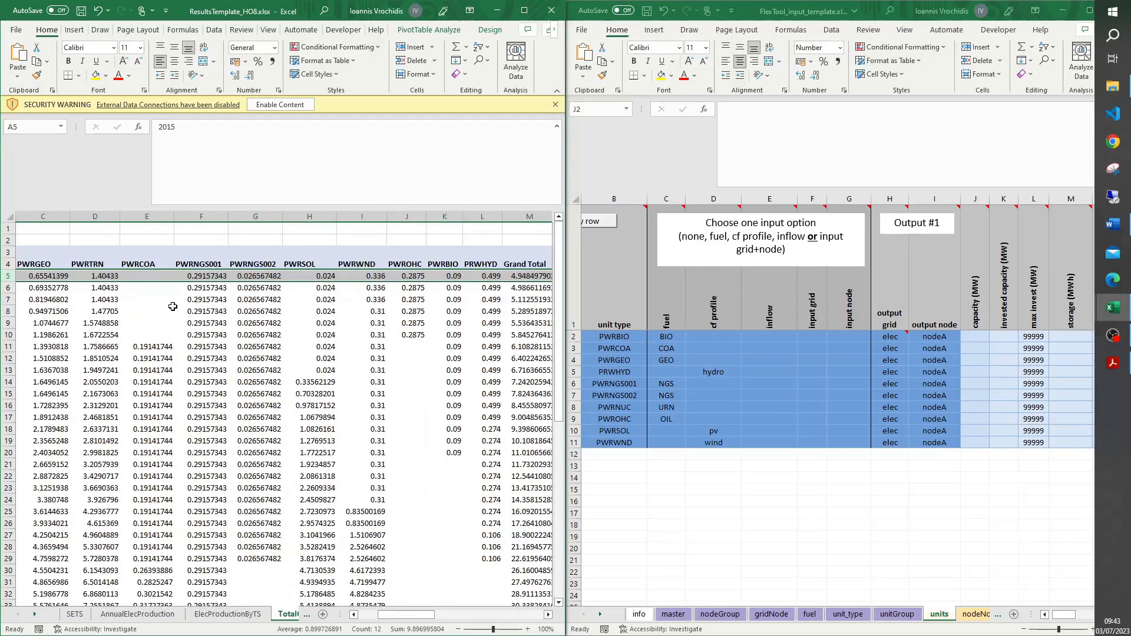
click(447, 275)
Enter PWRBIO's capacity in cell J2 of the units sheet as =0.09*1000, converting GW to MW.
click(969, 336)
text(=)
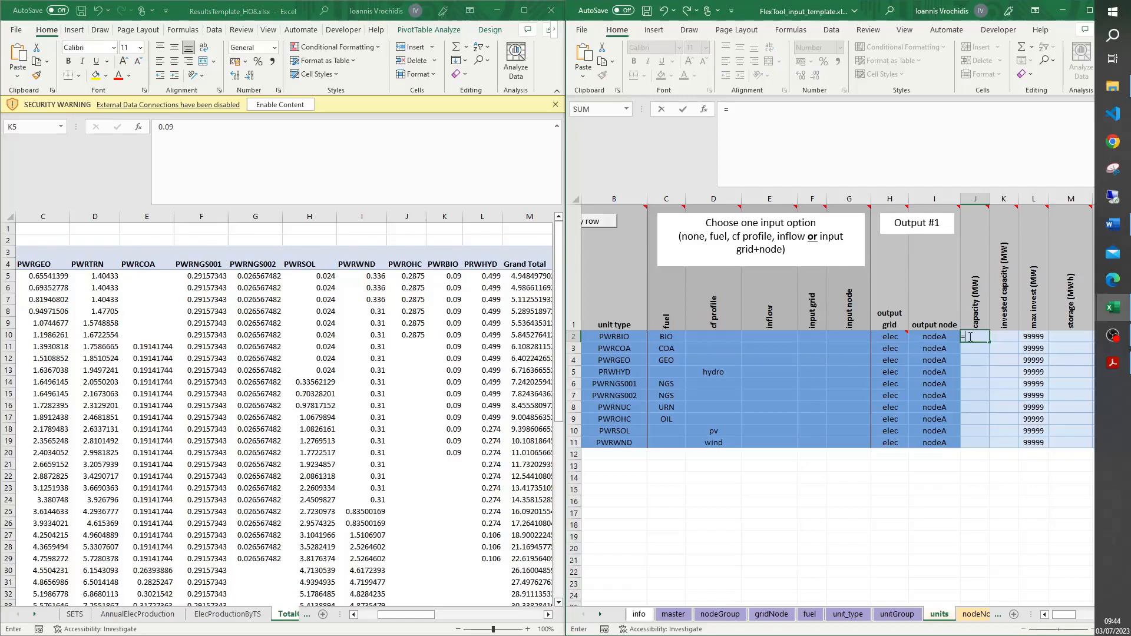
text(.09*1000)
click(970, 337)
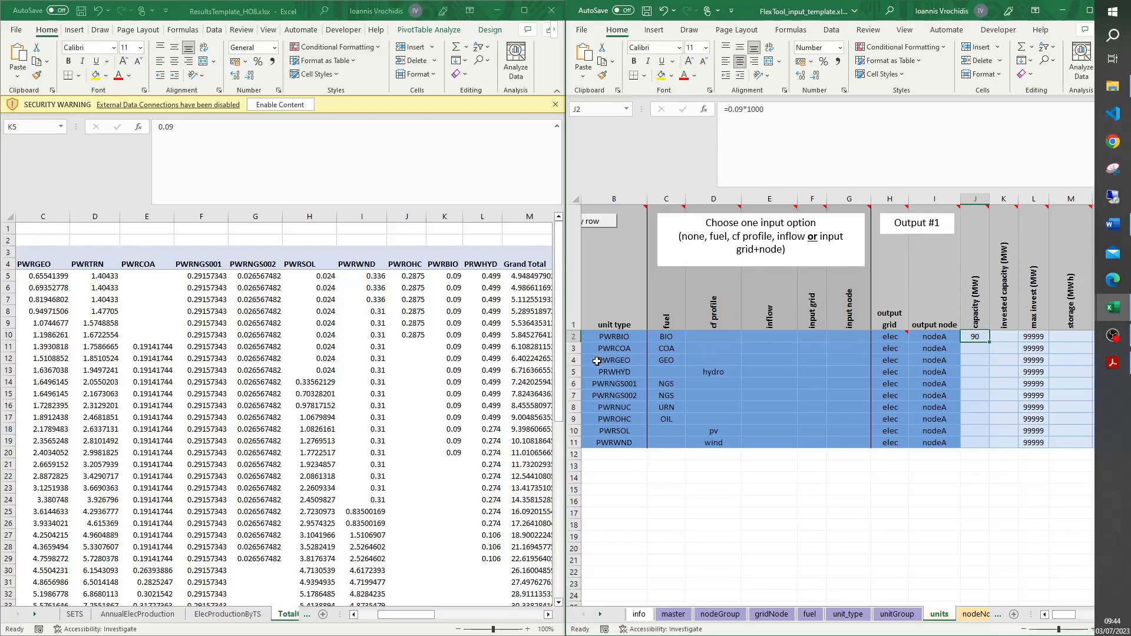
Check PWRCOA's capacity for 2015 to 2020 in the results and set its capacity in the units sheet to 0.
drag(147, 280, 156, 335)
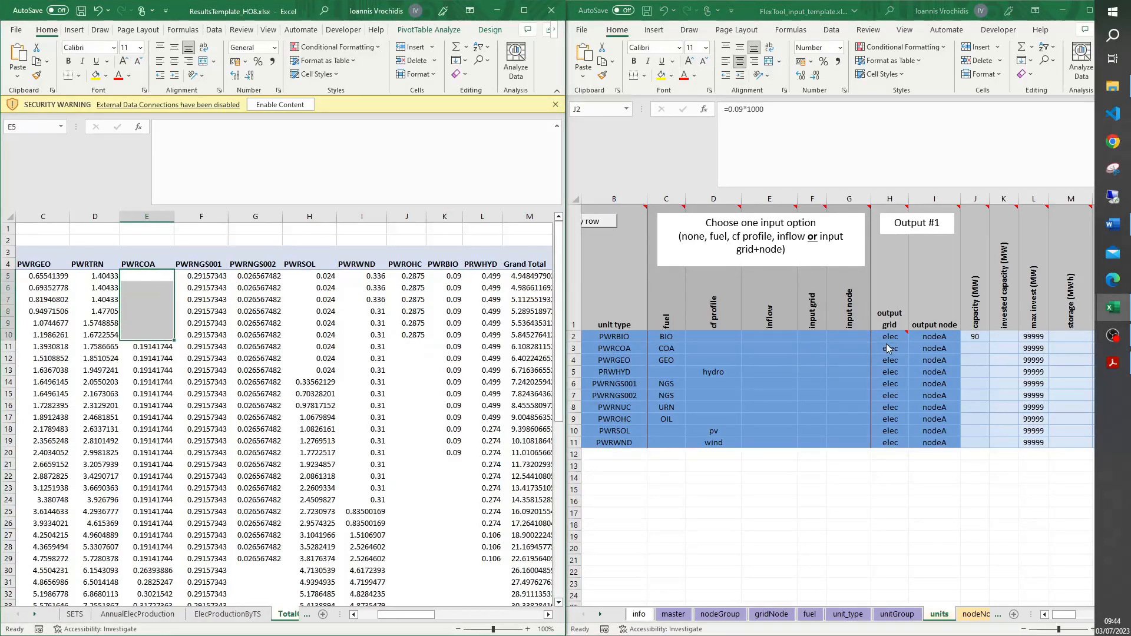
click(975, 350)
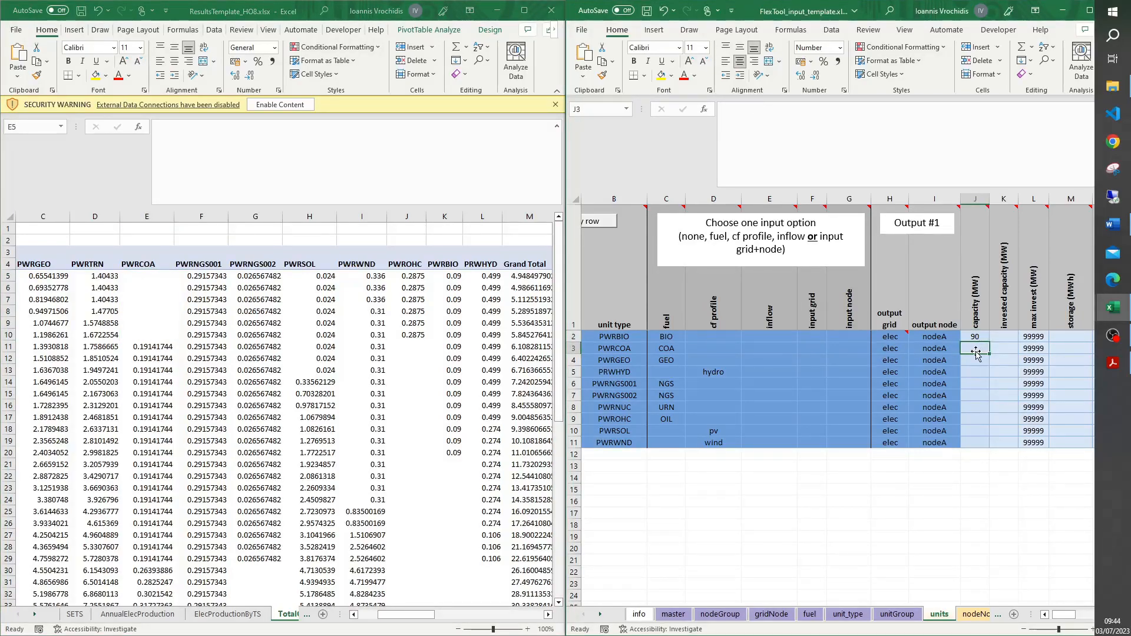
text(0)
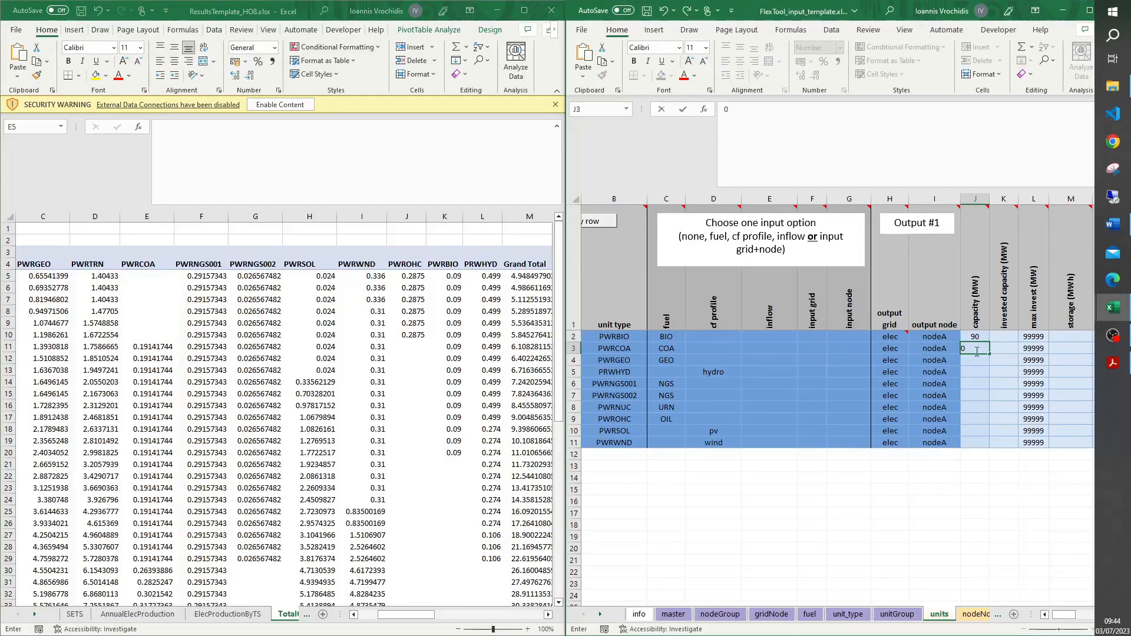
key(Return)
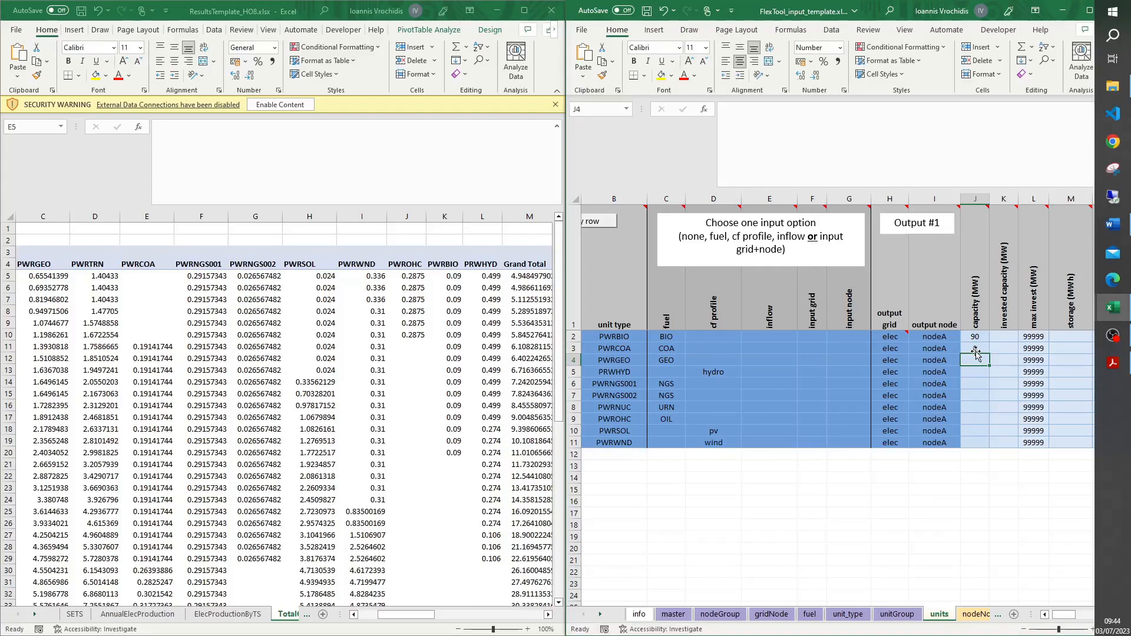
Look up PWRGEO's 2015 capacity in the results and set its capacity in the units sheet to 655 MW.
click(34, 275)
click(33, 275)
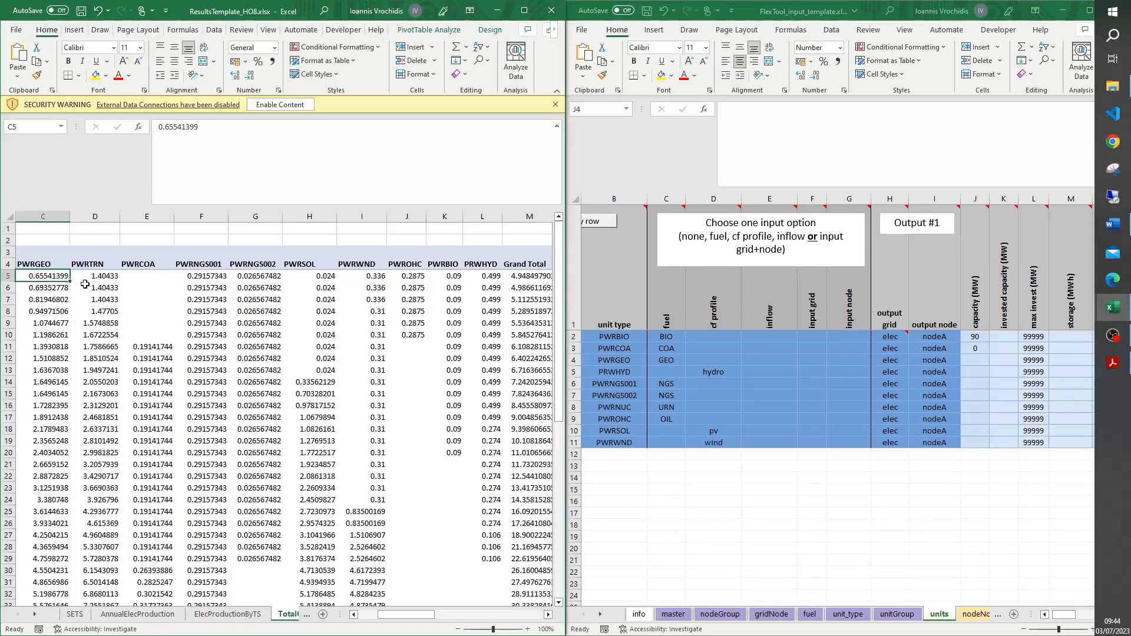
click(968, 360)
text(655)
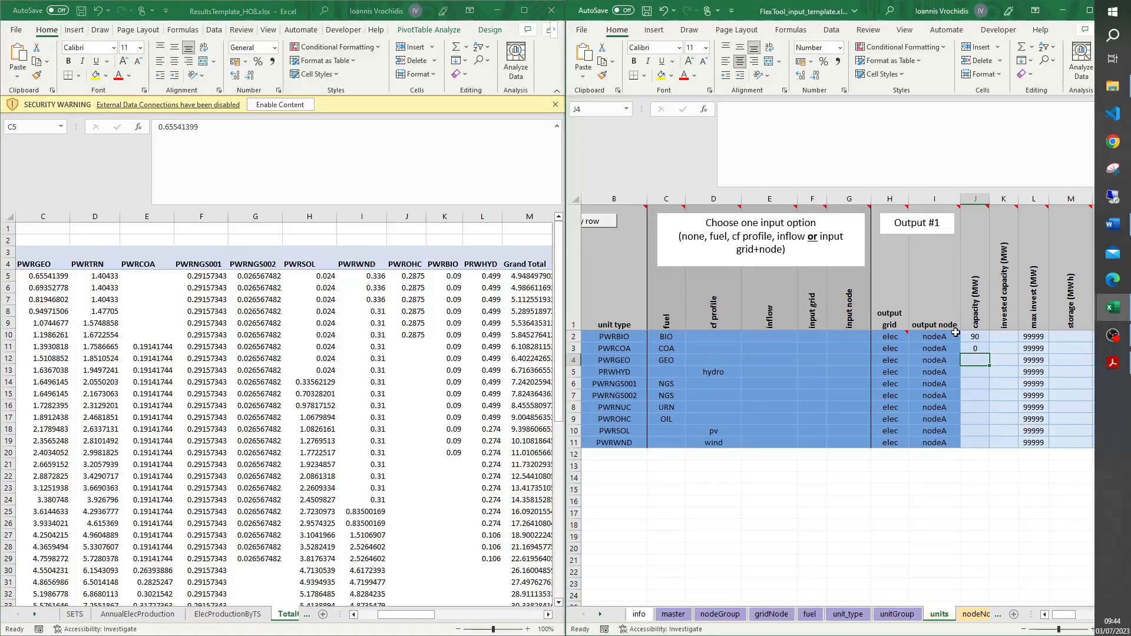
key(Return)
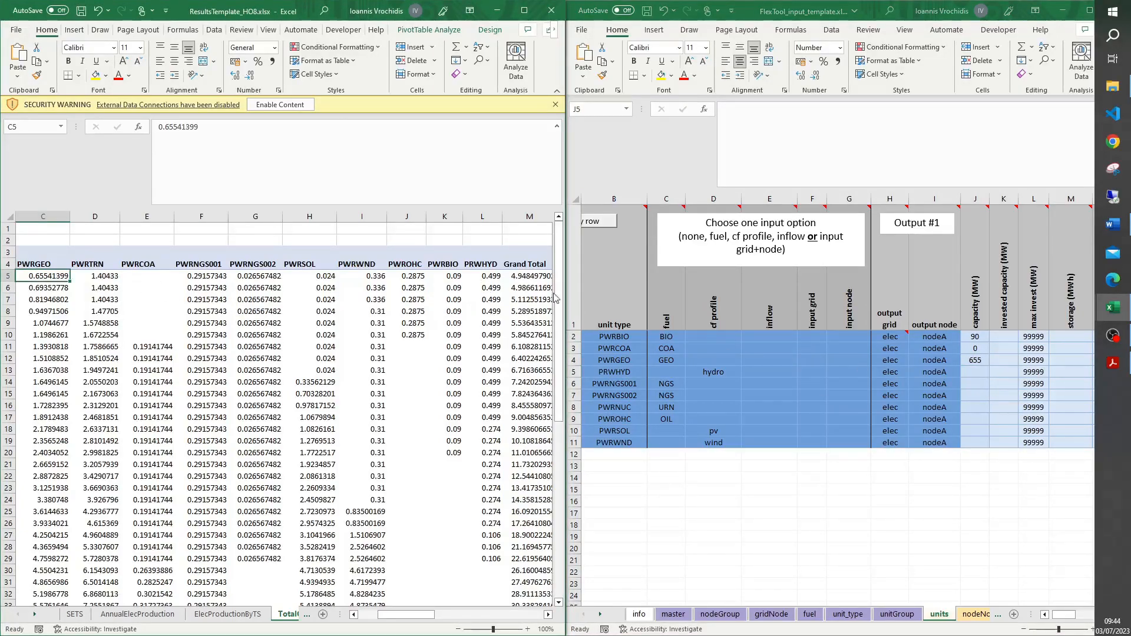
Set the hydro unit PRWHYD's capacity in the units sheet to 499 MW.
text(499)
key(Return)
click(504, 309)
click(972, 337)
click(959, 410)
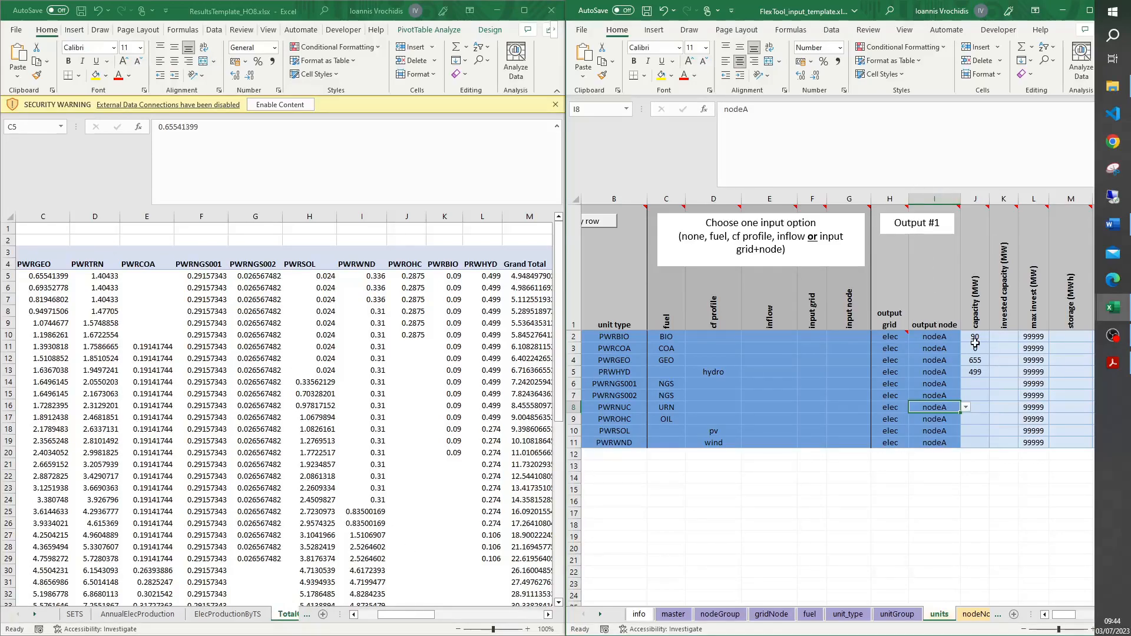
Review the exercise PDF's section on parameters in the OSeMOSYS output file and its recap, and return to the template.
click(1112, 362)
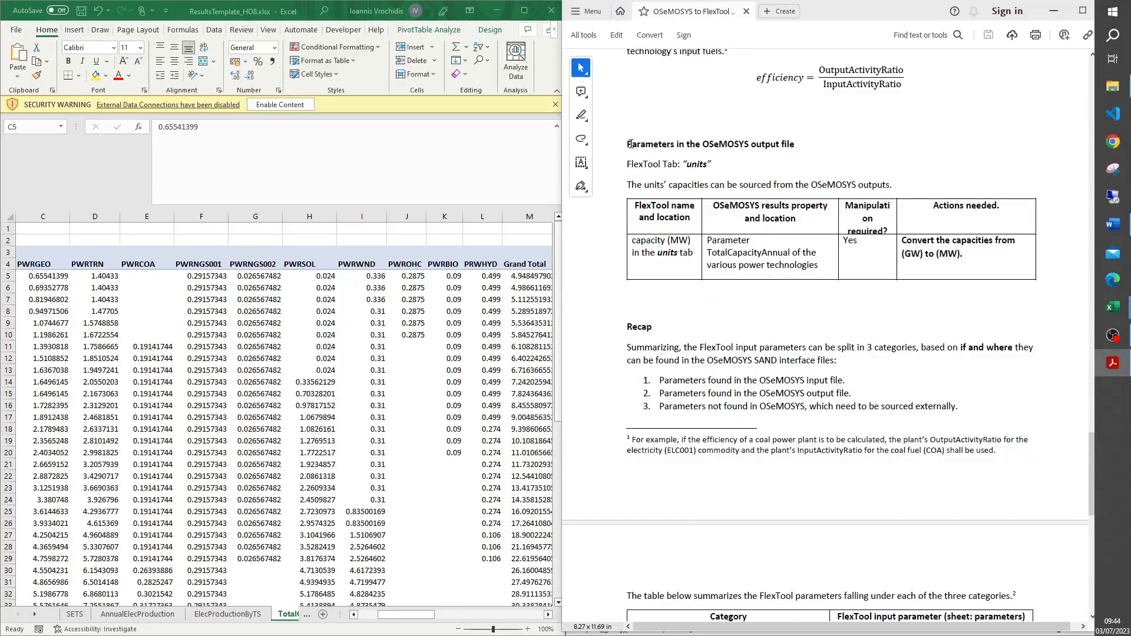
scroll(654, 148, down, 3)
scroll(706, 159, up, 5)
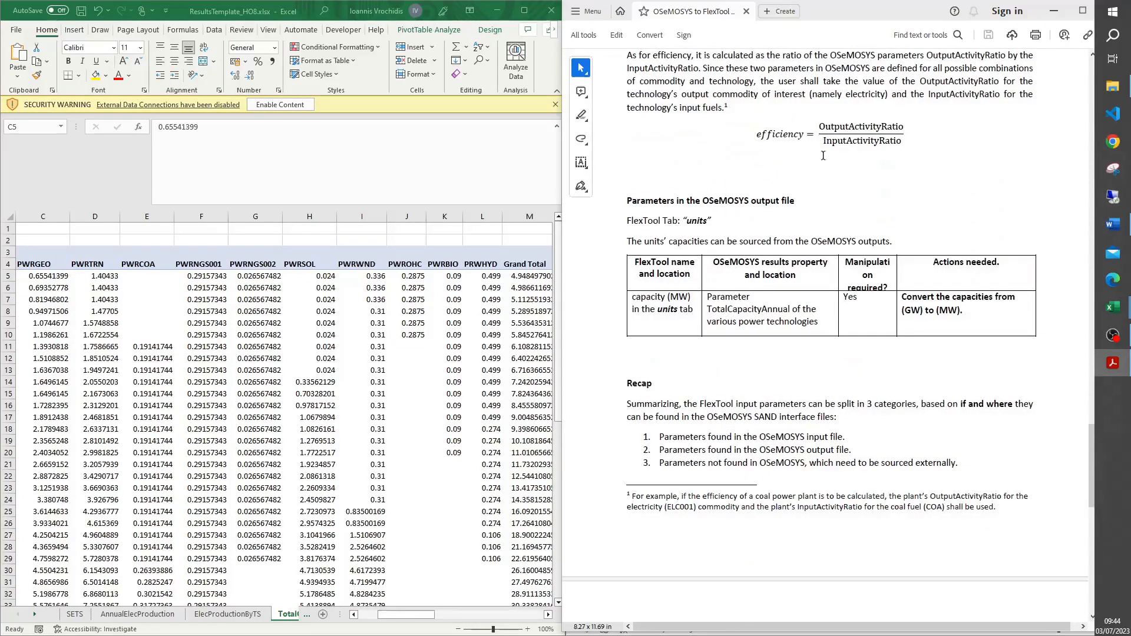
click(1044, 21)
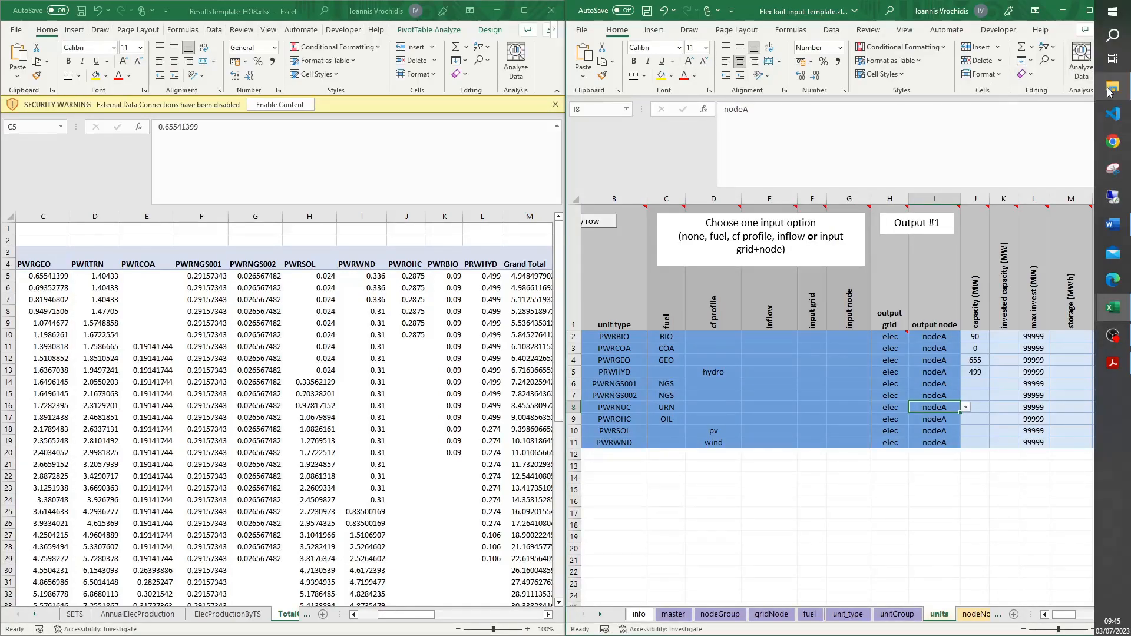
Open Data for FlexTool.xlsx from the HO_OSeMOSYS_FlexTool folder and review its Capacity Factors and Demand Profile sheets.
mouse_move(1111, 86)
click(1031, 86)
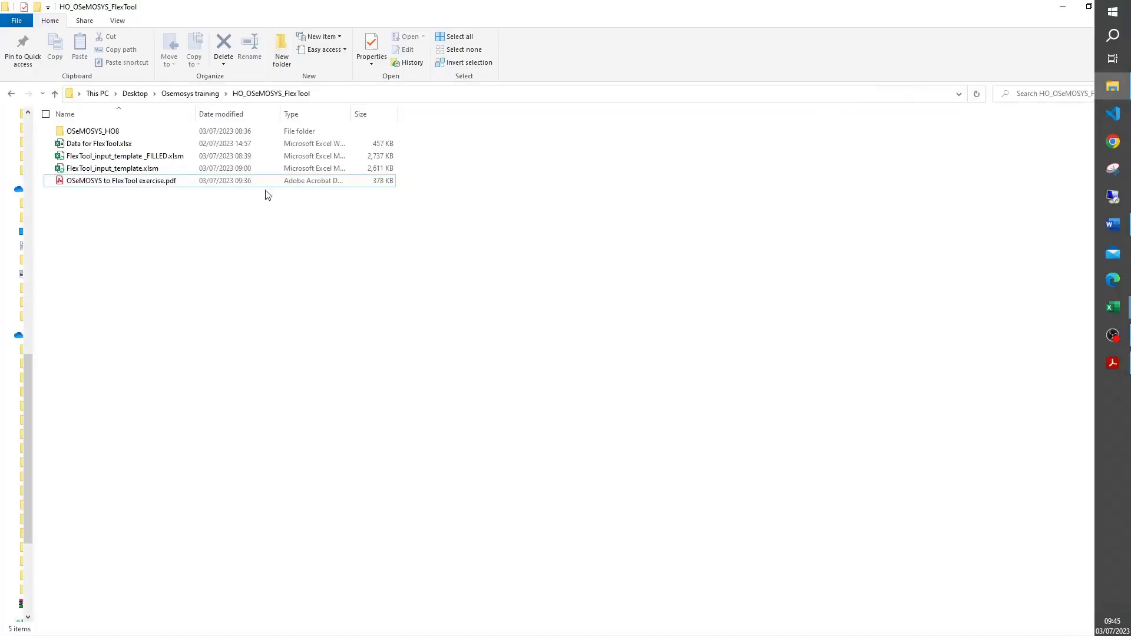
double_click(152, 146)
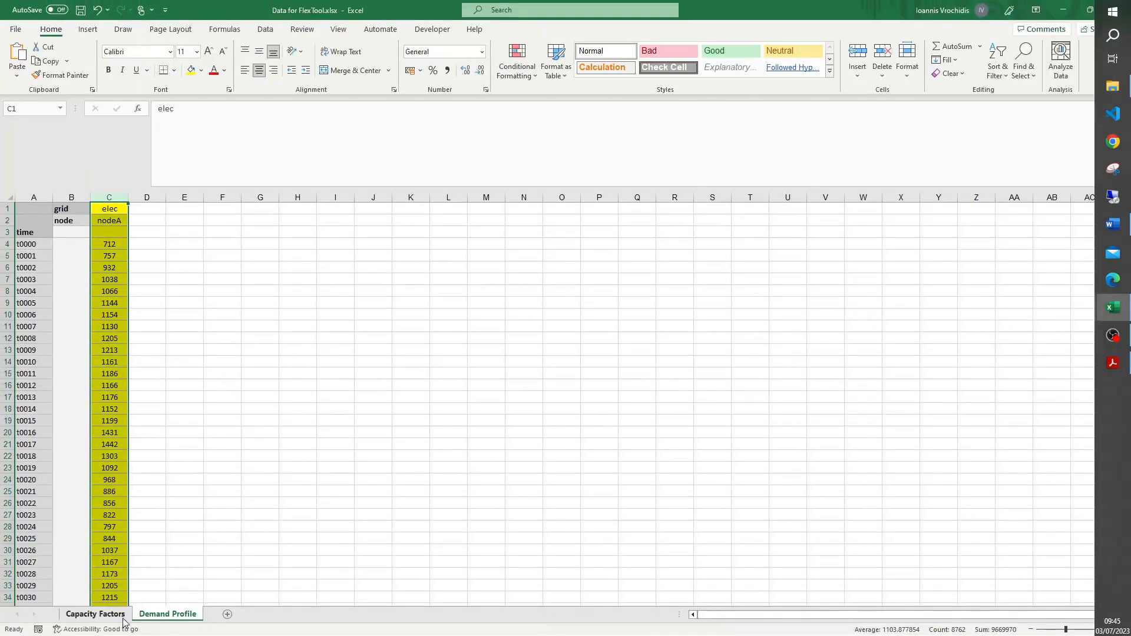
click(120, 616)
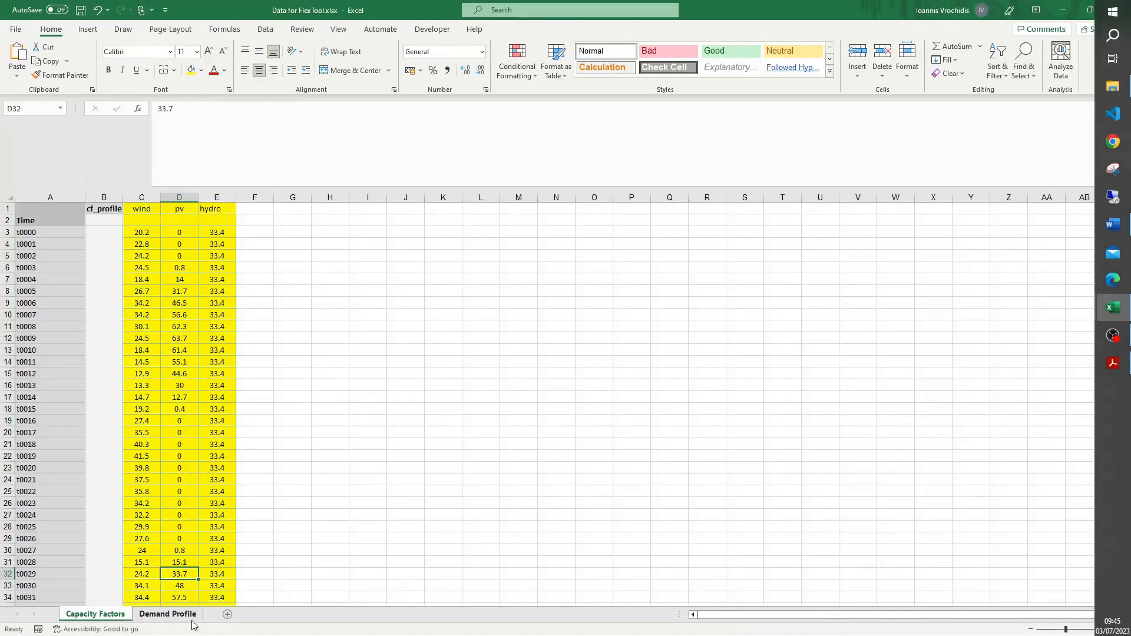
click(168, 614)
click(114, 233)
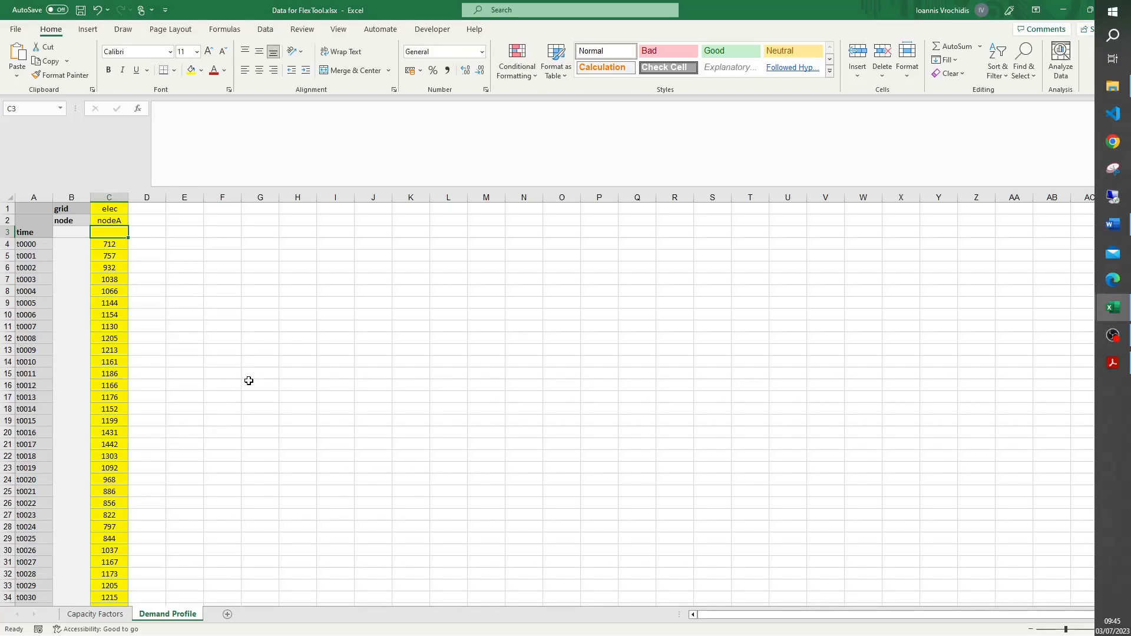
click(45, 244)
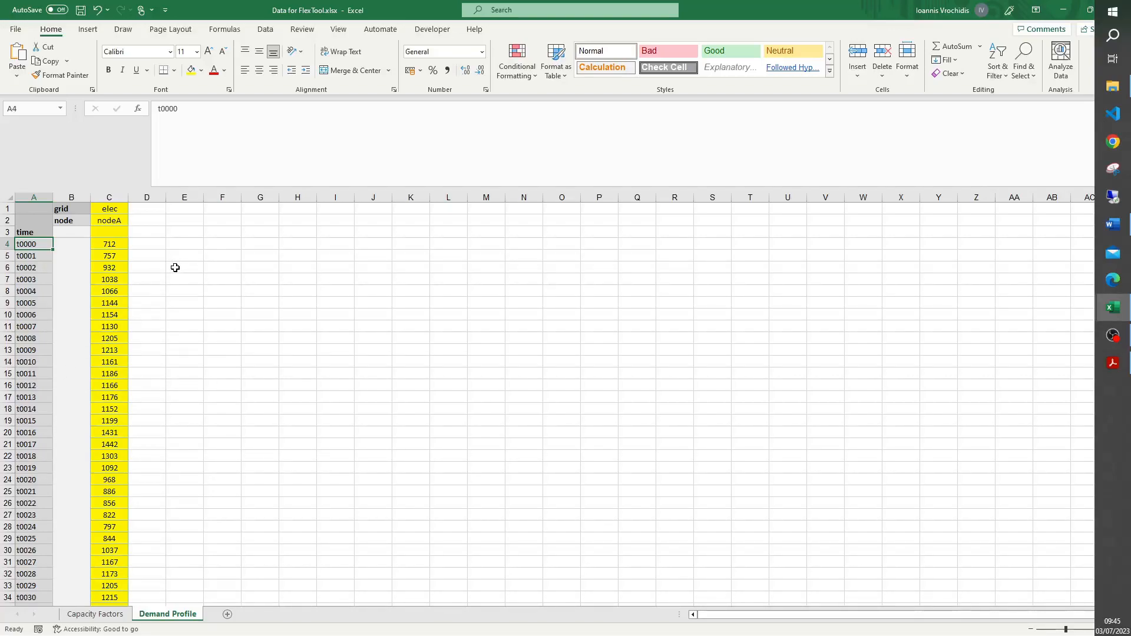
Place the Data for FlexTool workbook beside the input template, showing its Capacity Factors sheet next to the template's ts_cf sheet.
double_click(420, 5)
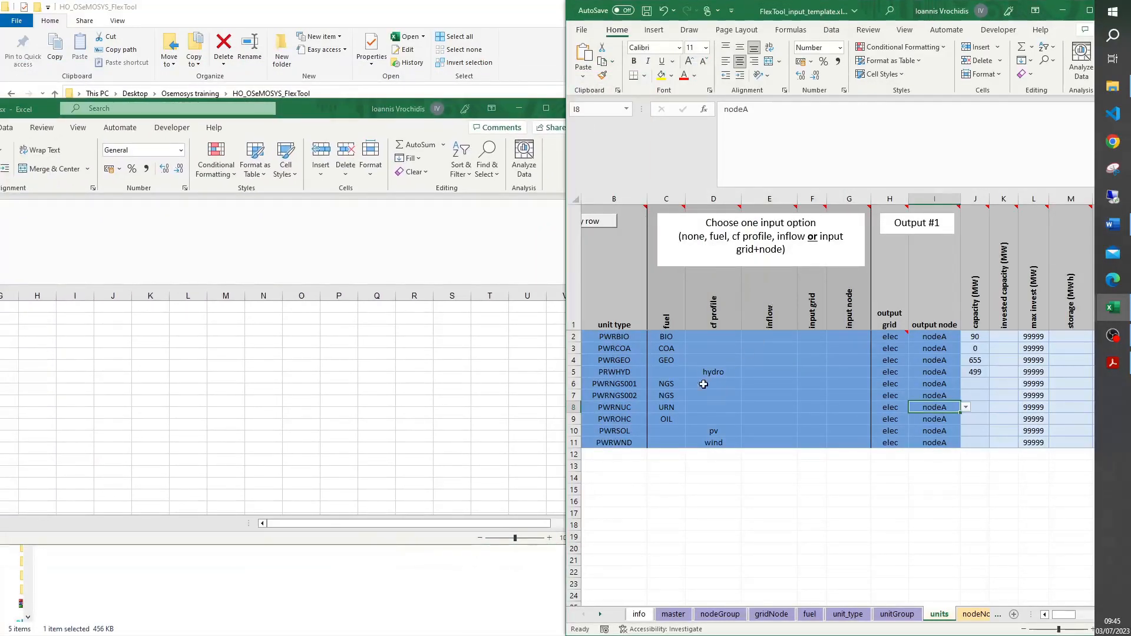
drag(352, 110, 636, 54)
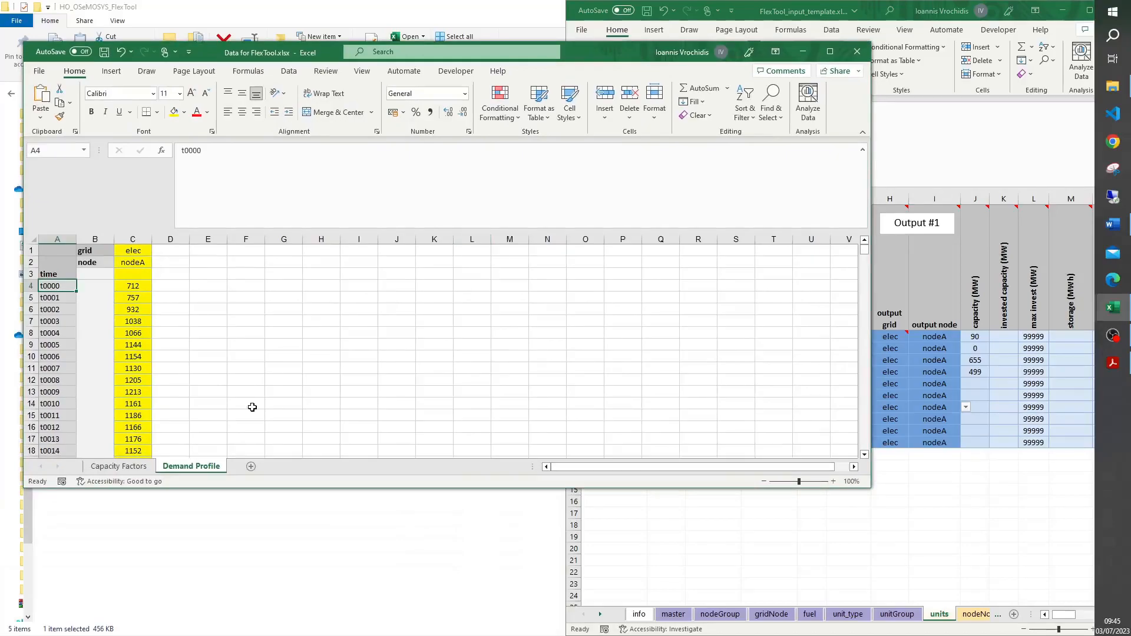
click(142, 467)
click(783, 588)
click(597, 614)
click(597, 614)
click(598, 614)
click(597, 614)
click(597, 614)
click(826, 613)
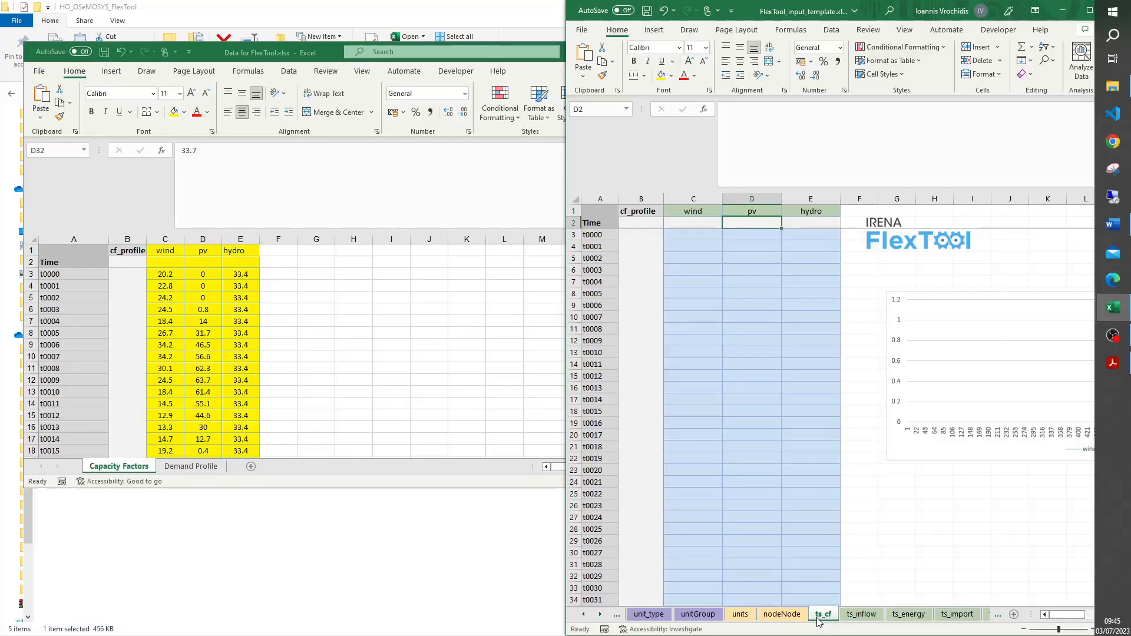
Copy the wind, pv and hydro columns from the Capacity Factors sheet into the matching columns of the template's ts_cf sheet.
click(353, 301)
drag(243, 239, 179, 240)
right_click(183, 278)
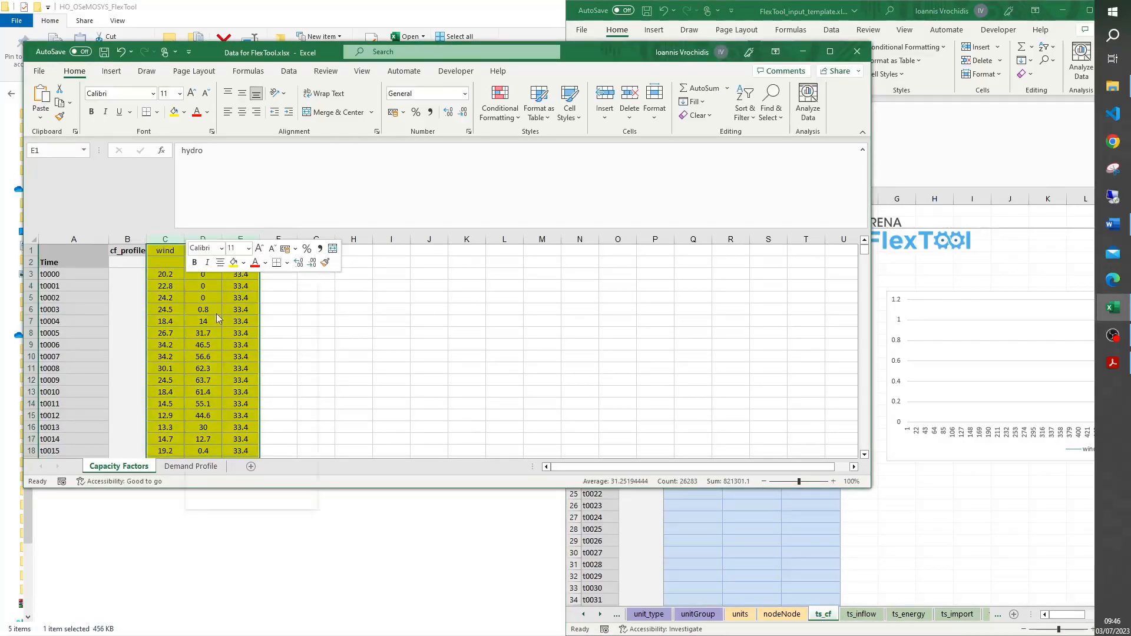
click(224, 321)
click(851, 508)
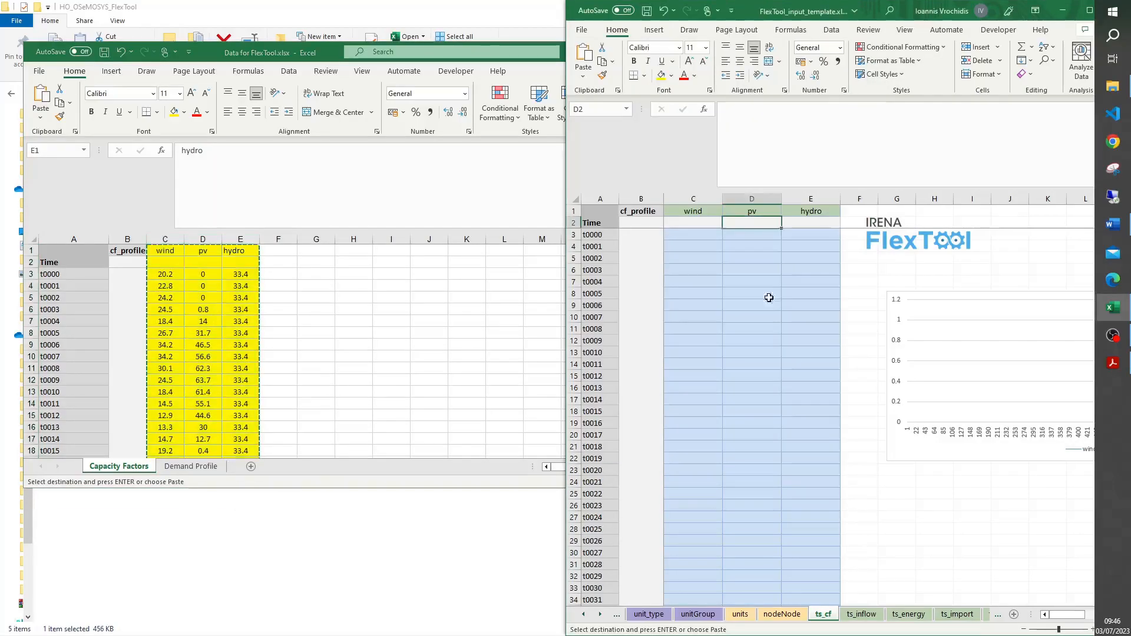
right_click(696, 206)
click(743, 288)
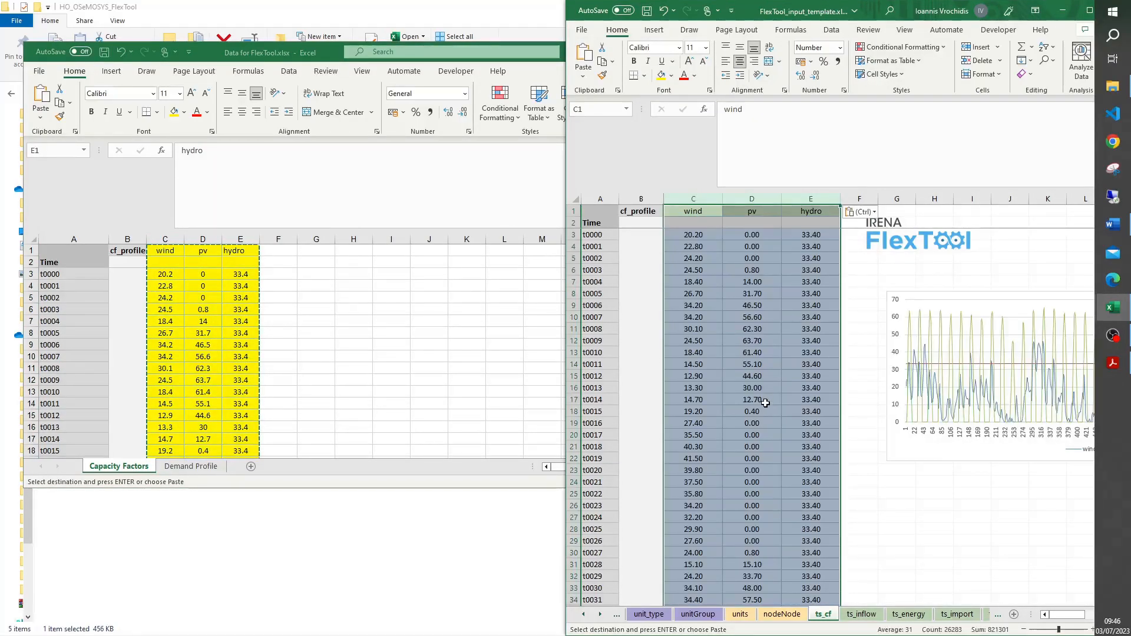
scroll(756, 406, right, 2)
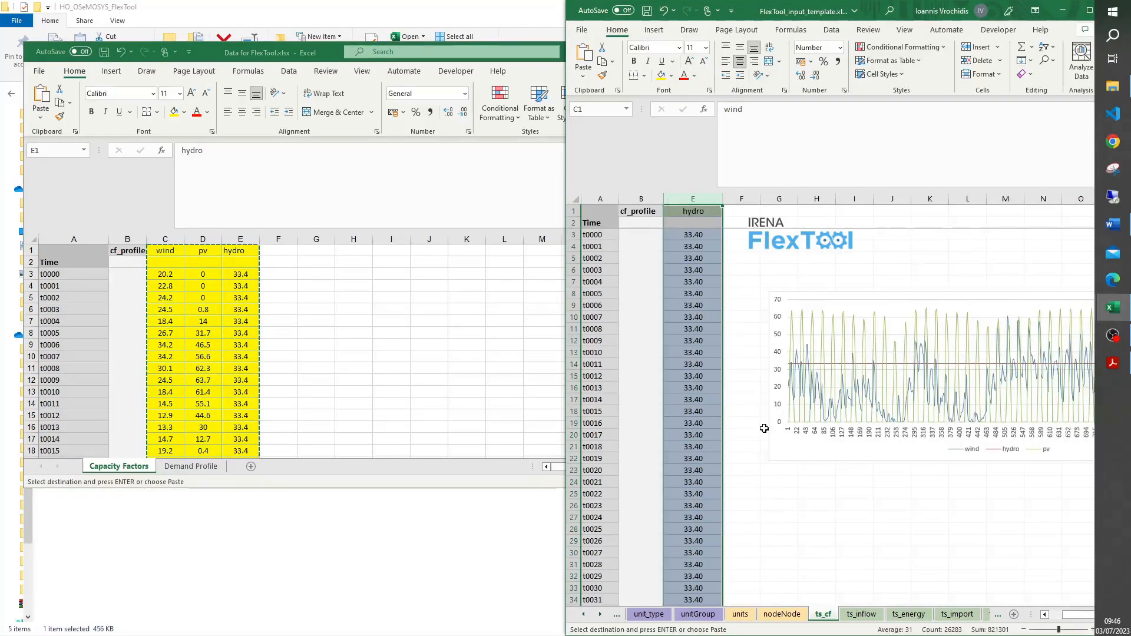
Copy the elec nodeA column from the Demand Profile sheet into column C of the template's ts_energy sheet and save the template.
click(908, 613)
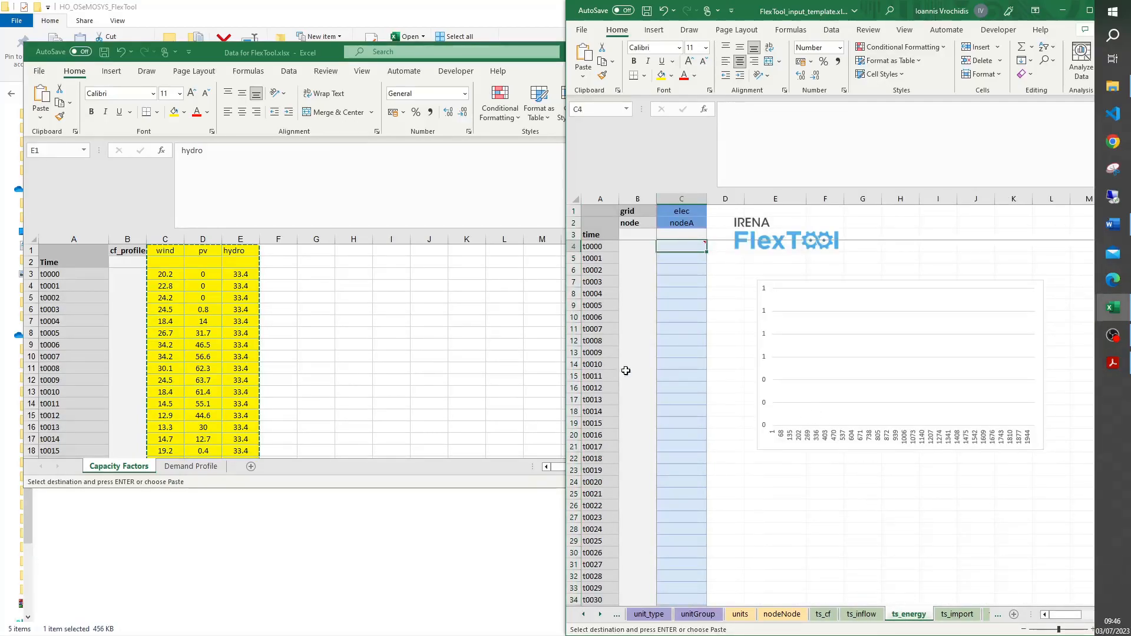
click(322, 335)
click(190, 466)
click(146, 241)
right_click(138, 272)
click(158, 317)
click(827, 557)
right_click(687, 213)
click(735, 297)
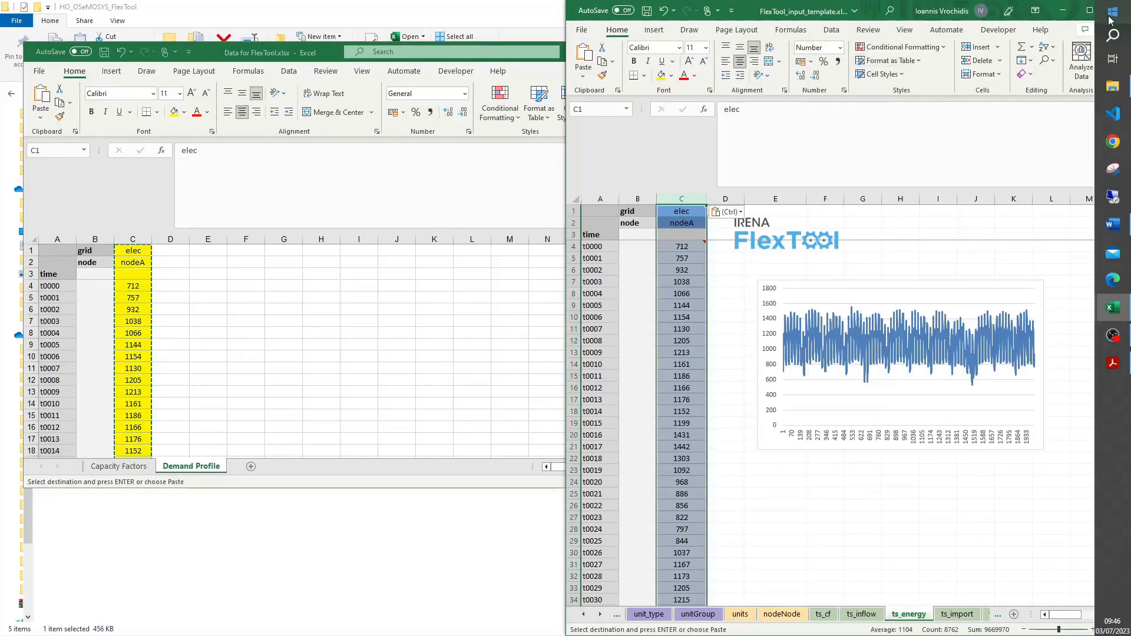
click(1089, 12)
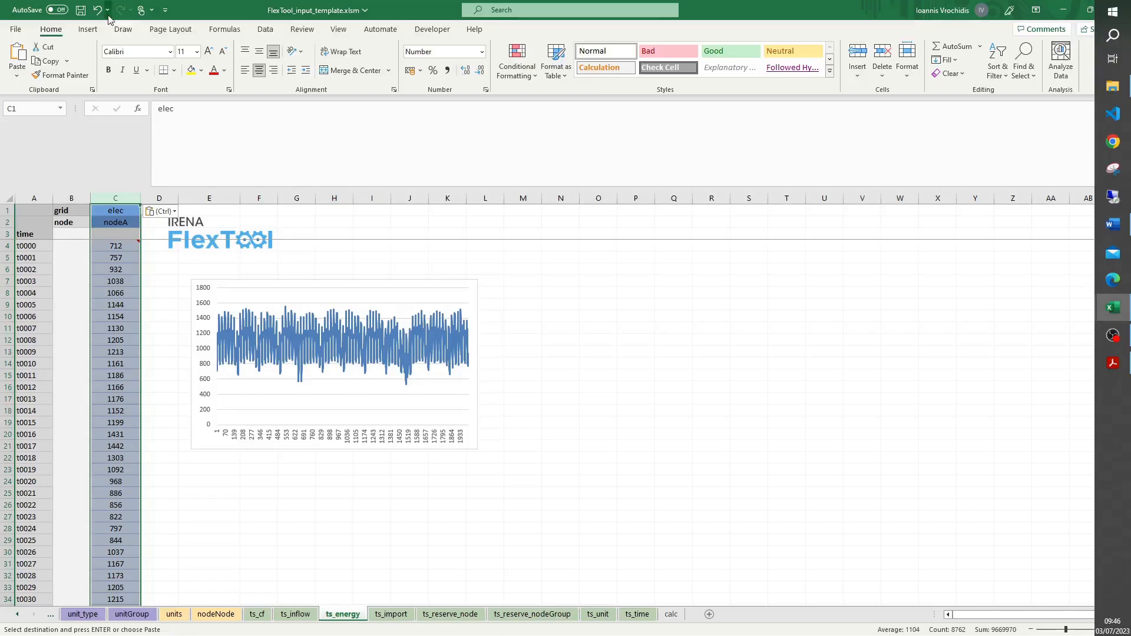
click(81, 9)
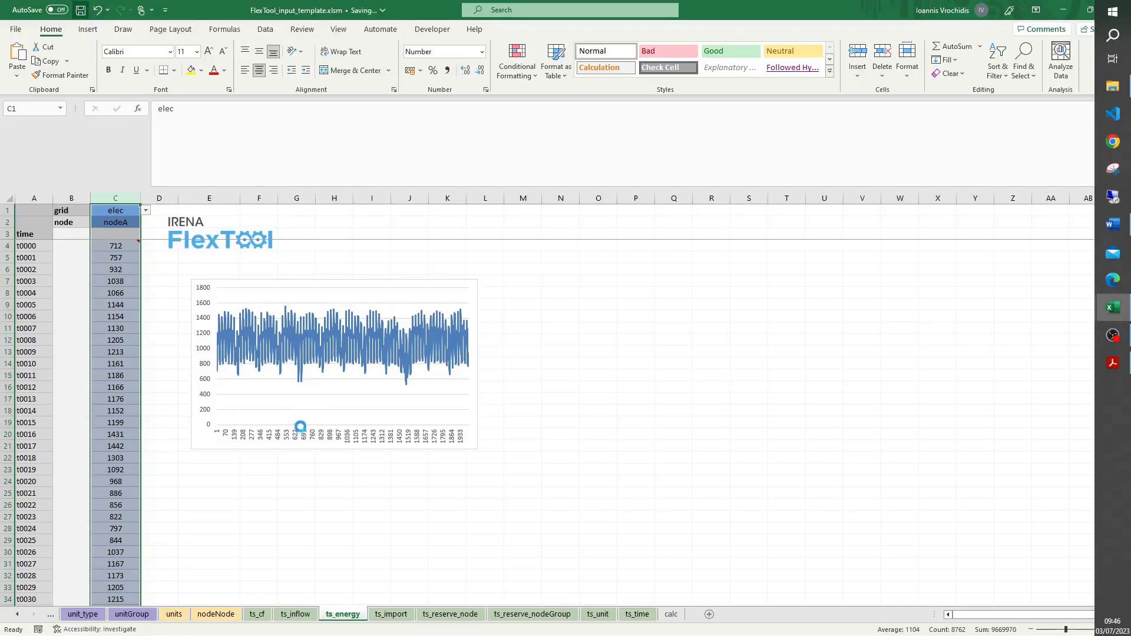